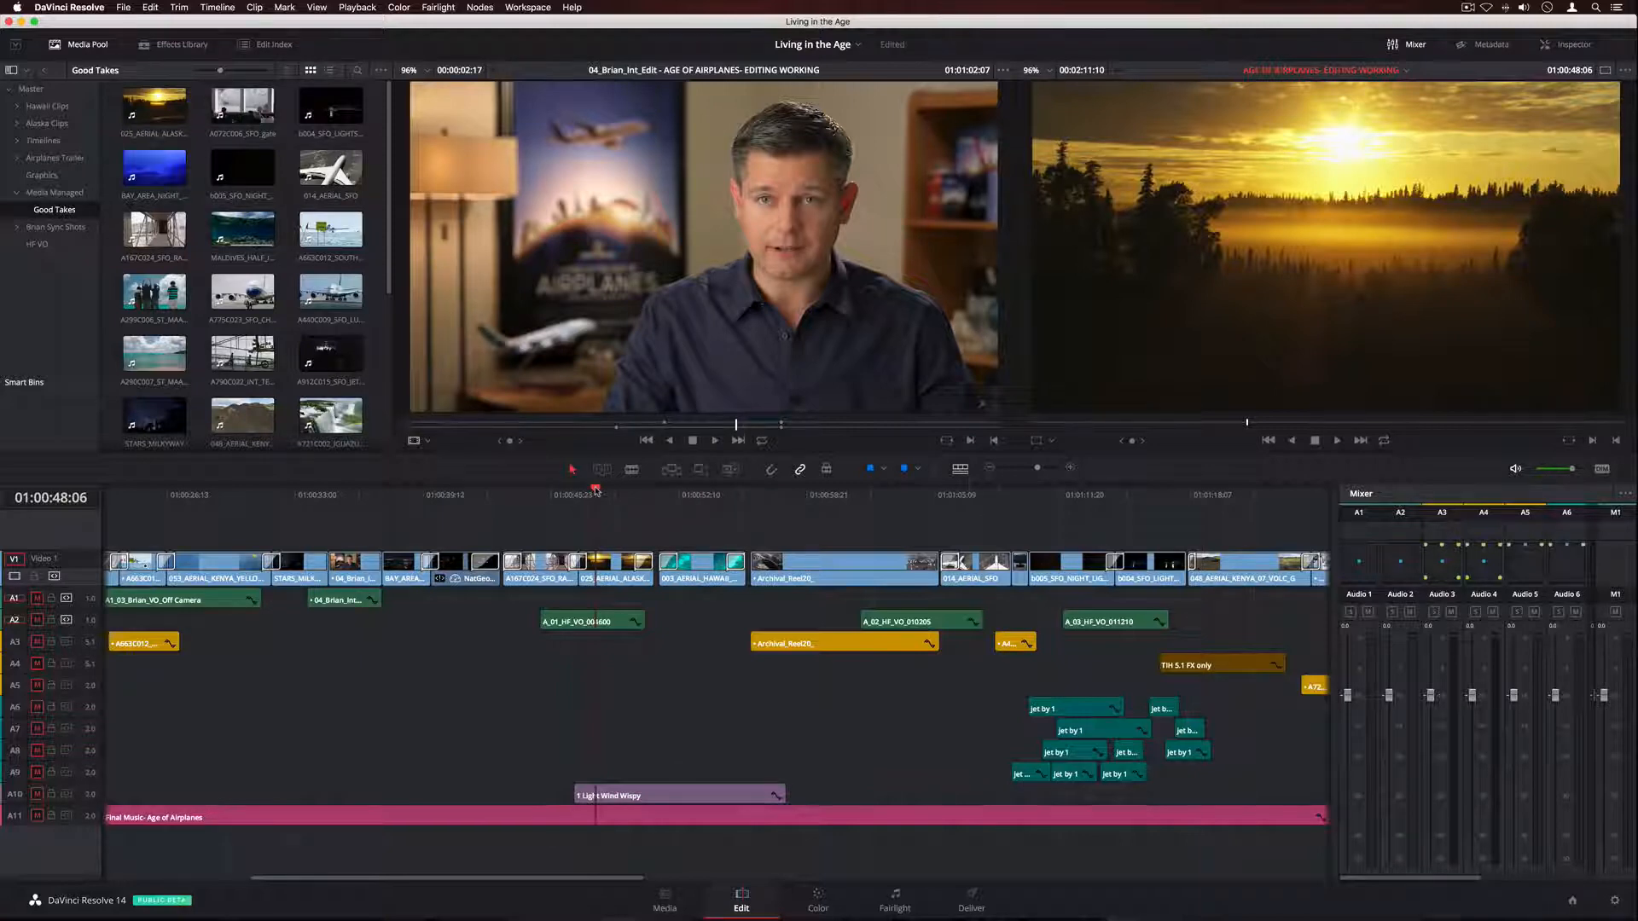
- Scrub along the timeline and play back and forth around the cut into 025_AERIAL_ALASKA_SUNRISE
left_click_drag(595, 491, 1034, 534)
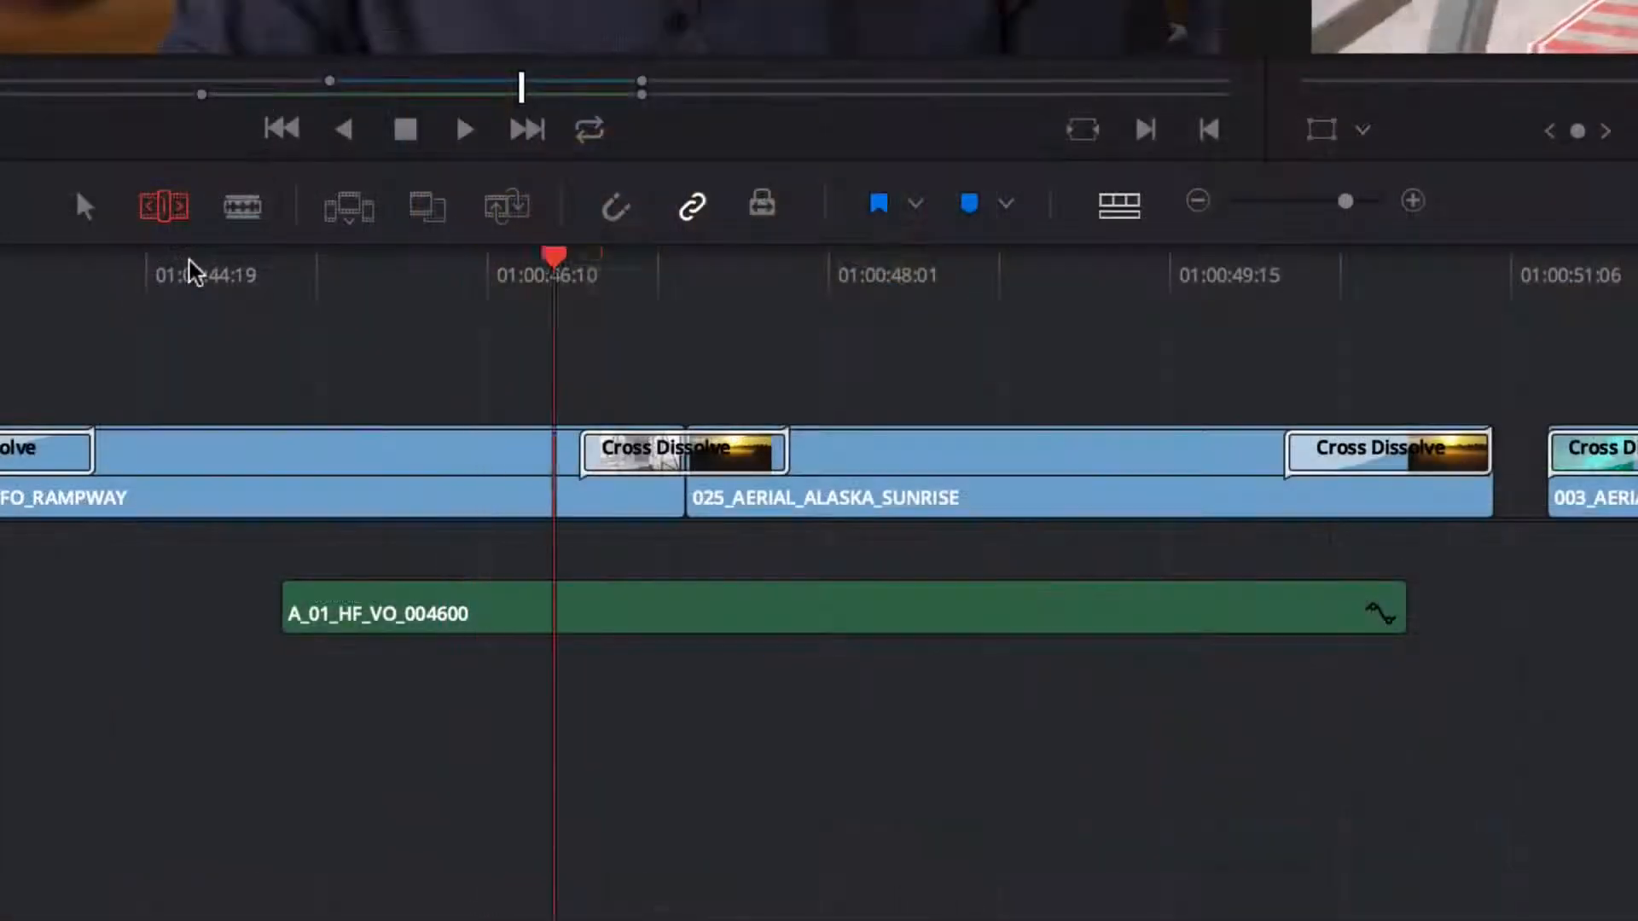
key("l")
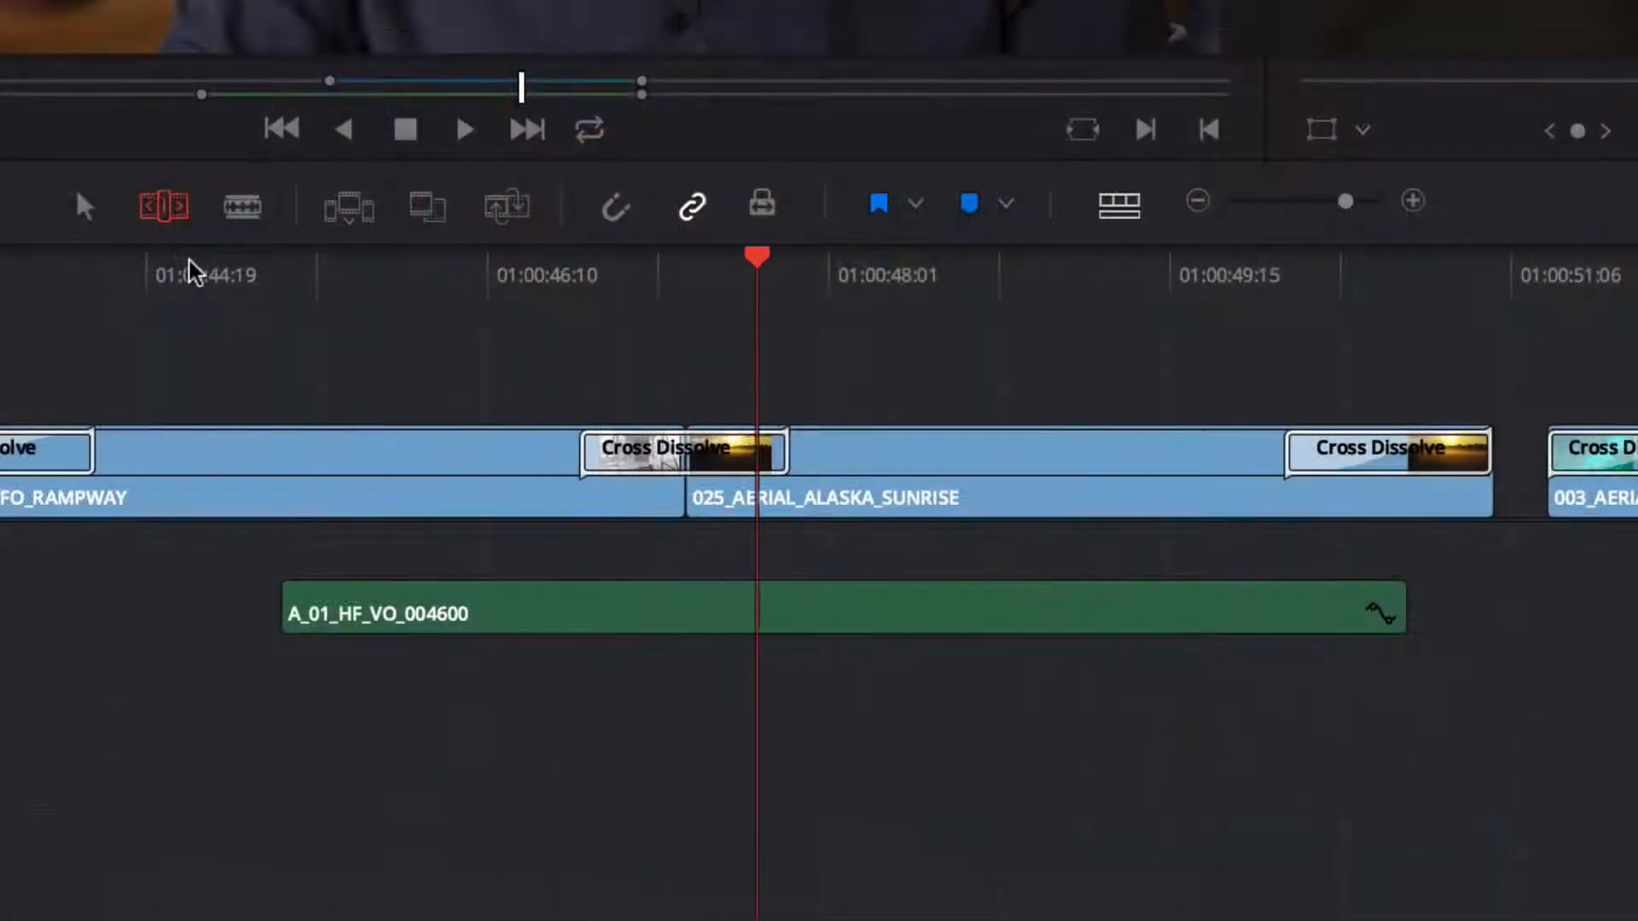
key("j")
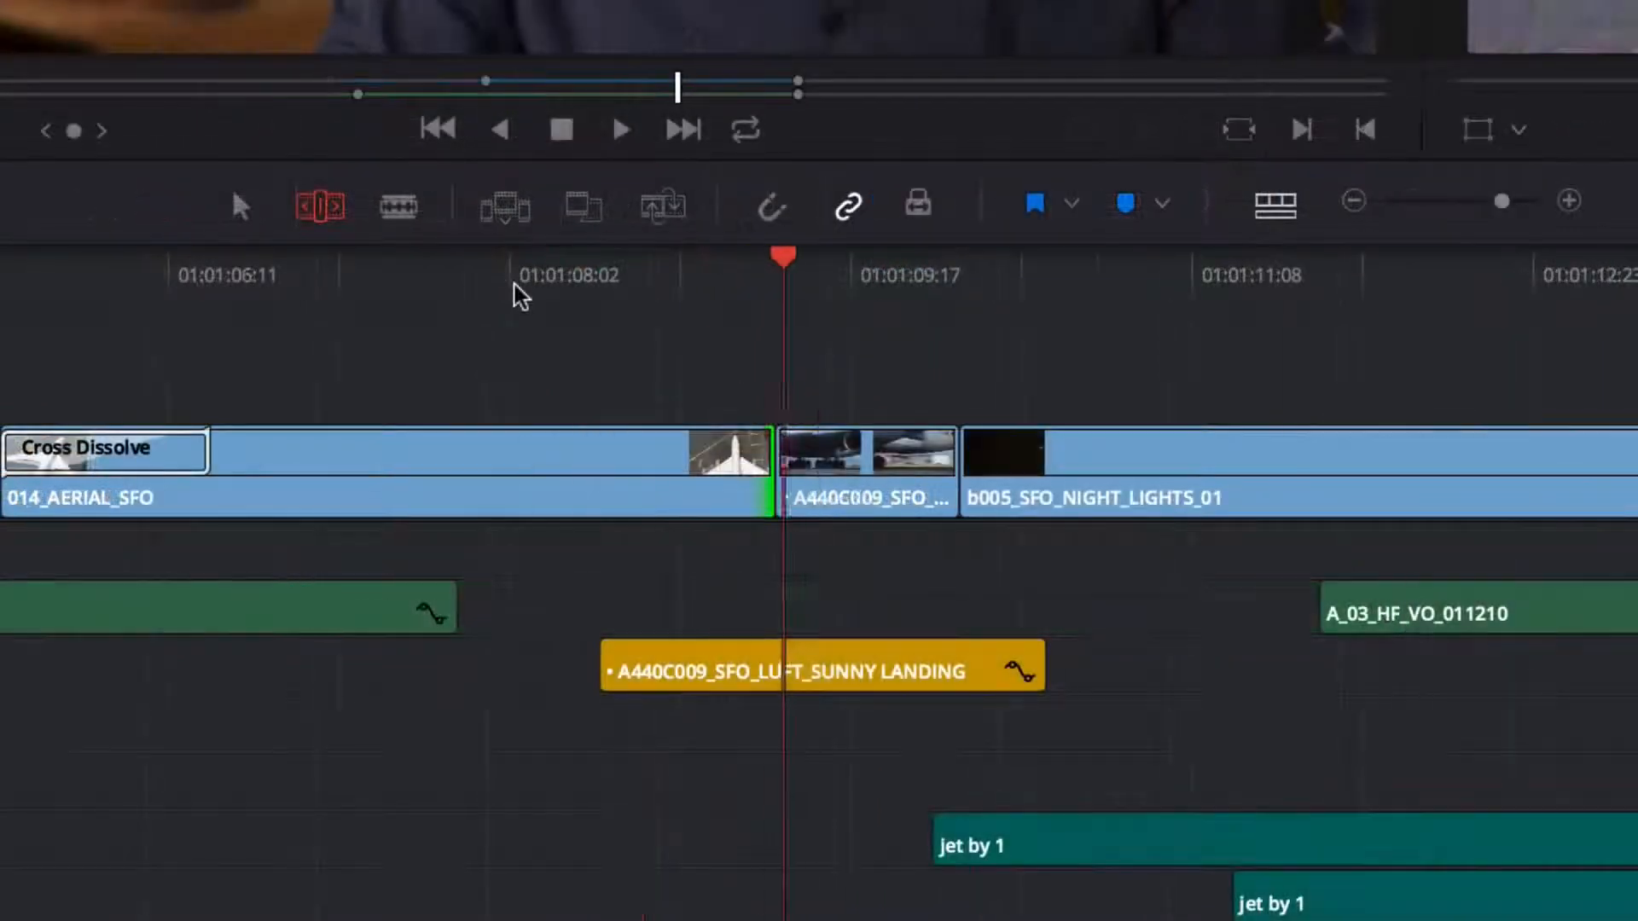
- Ripple trim the end of the 014_AERIAL_SFO clip dynamically during playback, and fine-tune the cut by small frame nudges
key("l")
key("j")
key("l")
key("period")
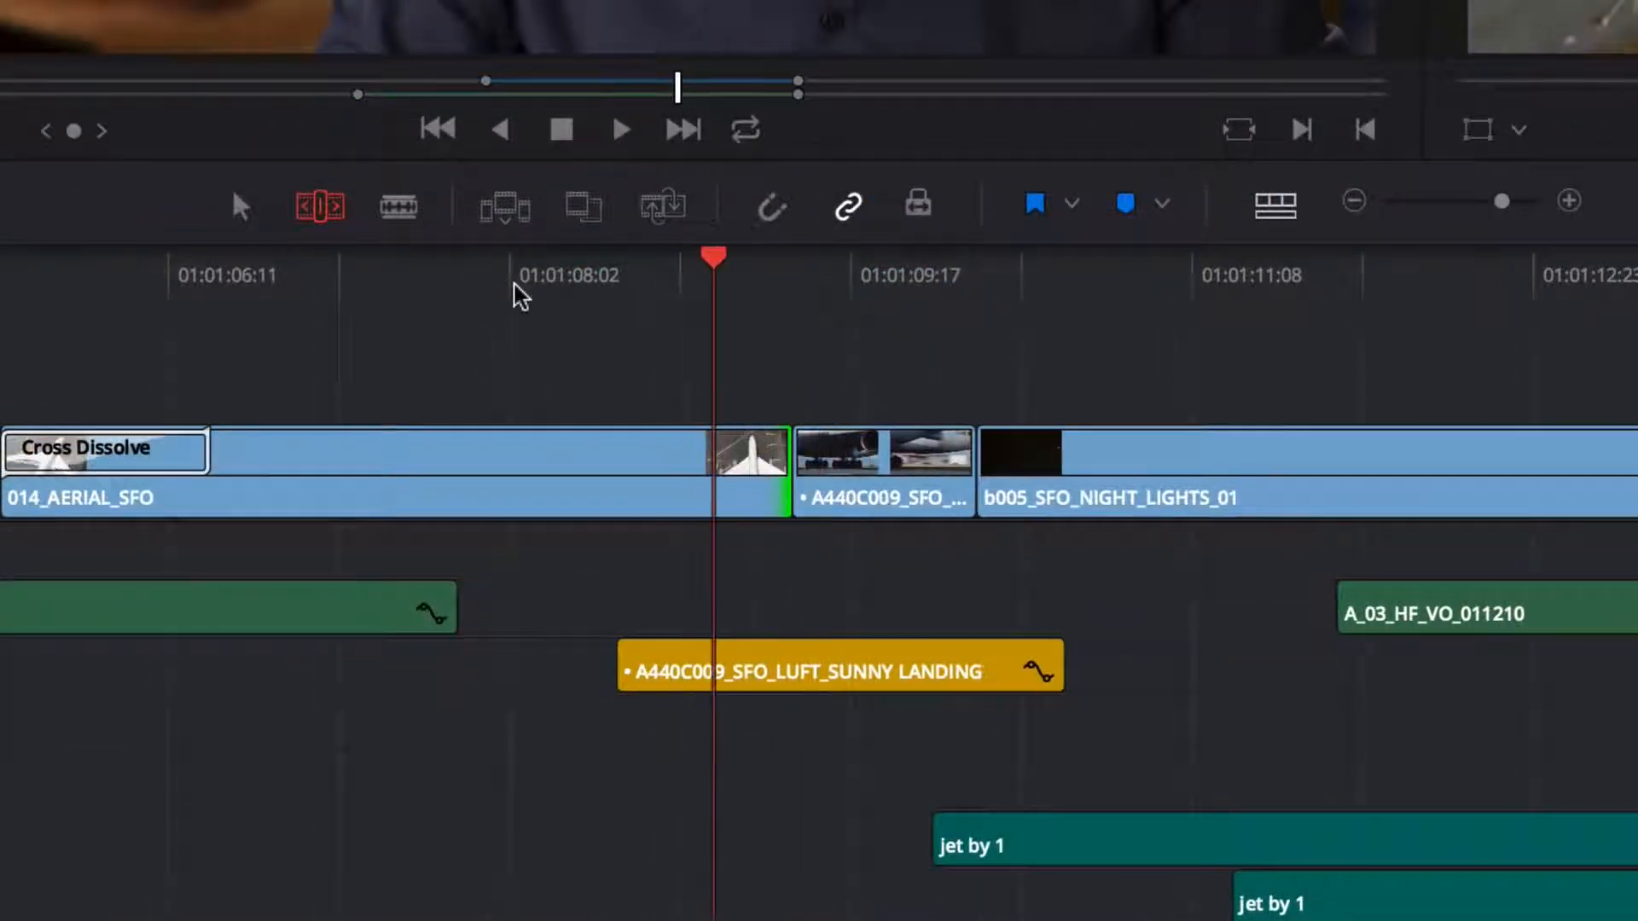
key("comma")
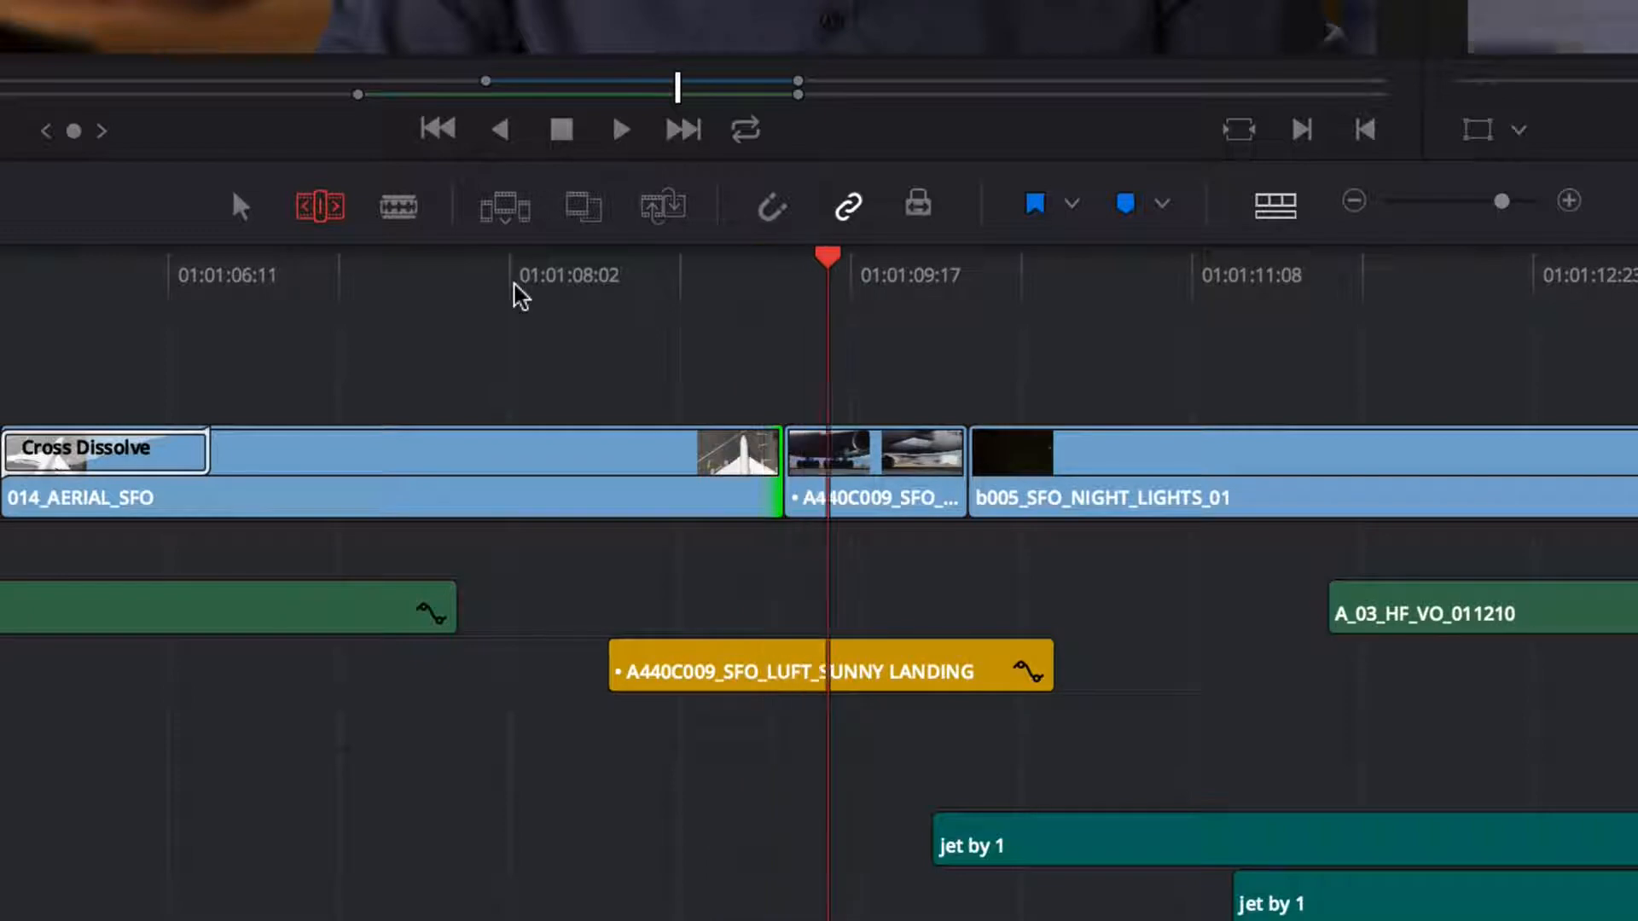
key("comma")
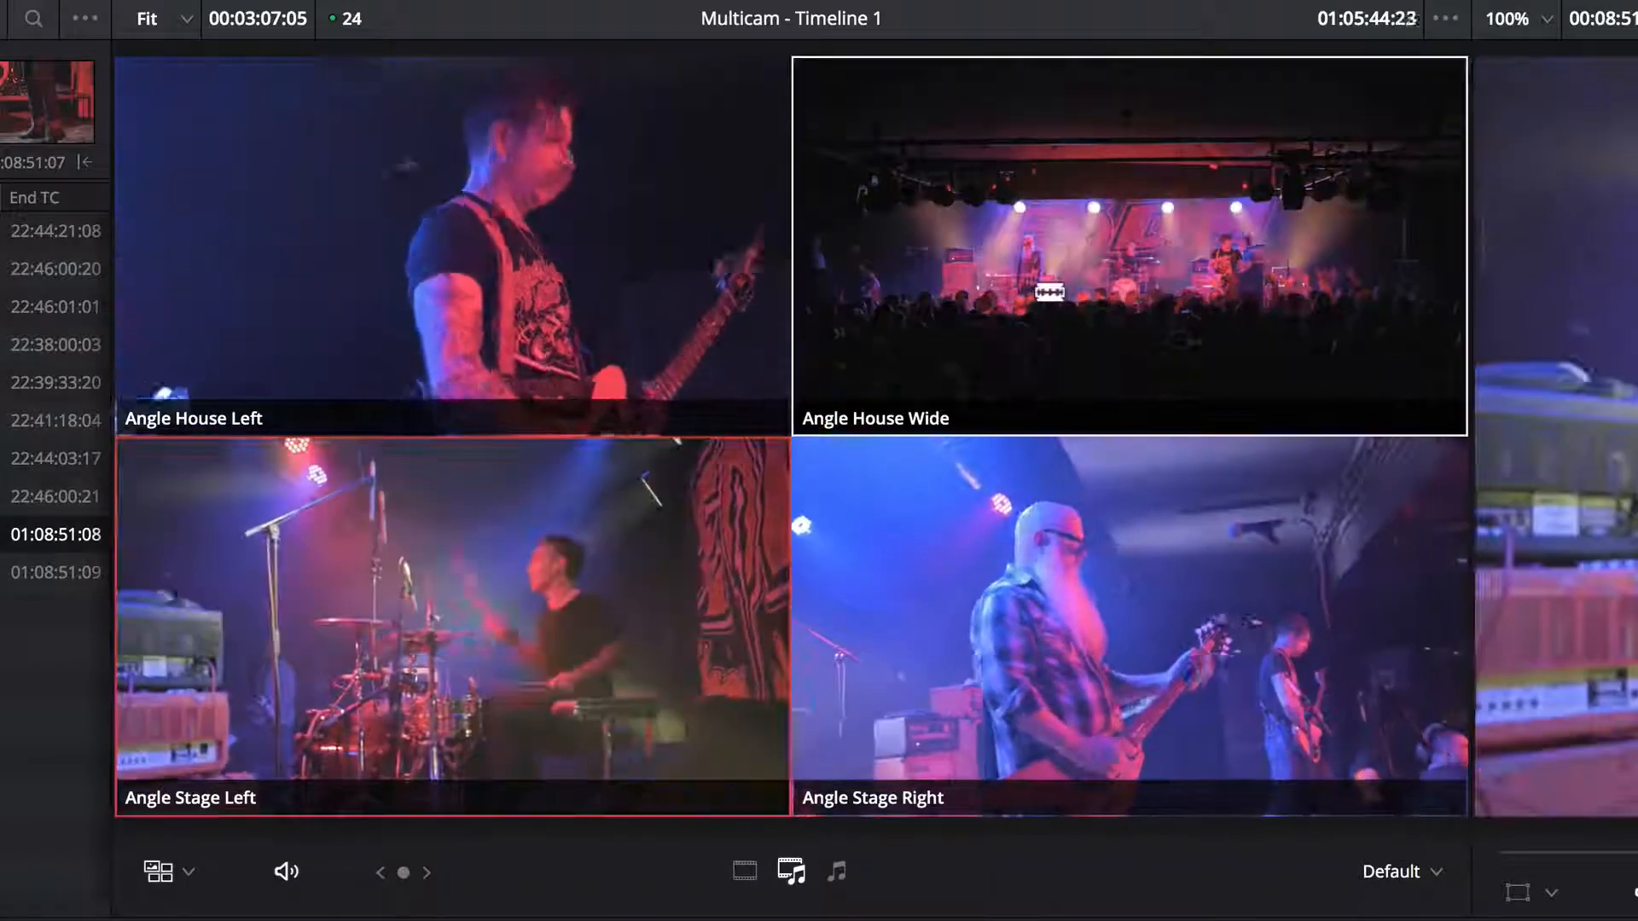
- Cut the multicam clip to Angle House Wide and then to Angle House Left
left_click(1050, 290)
left_click(591, 253)
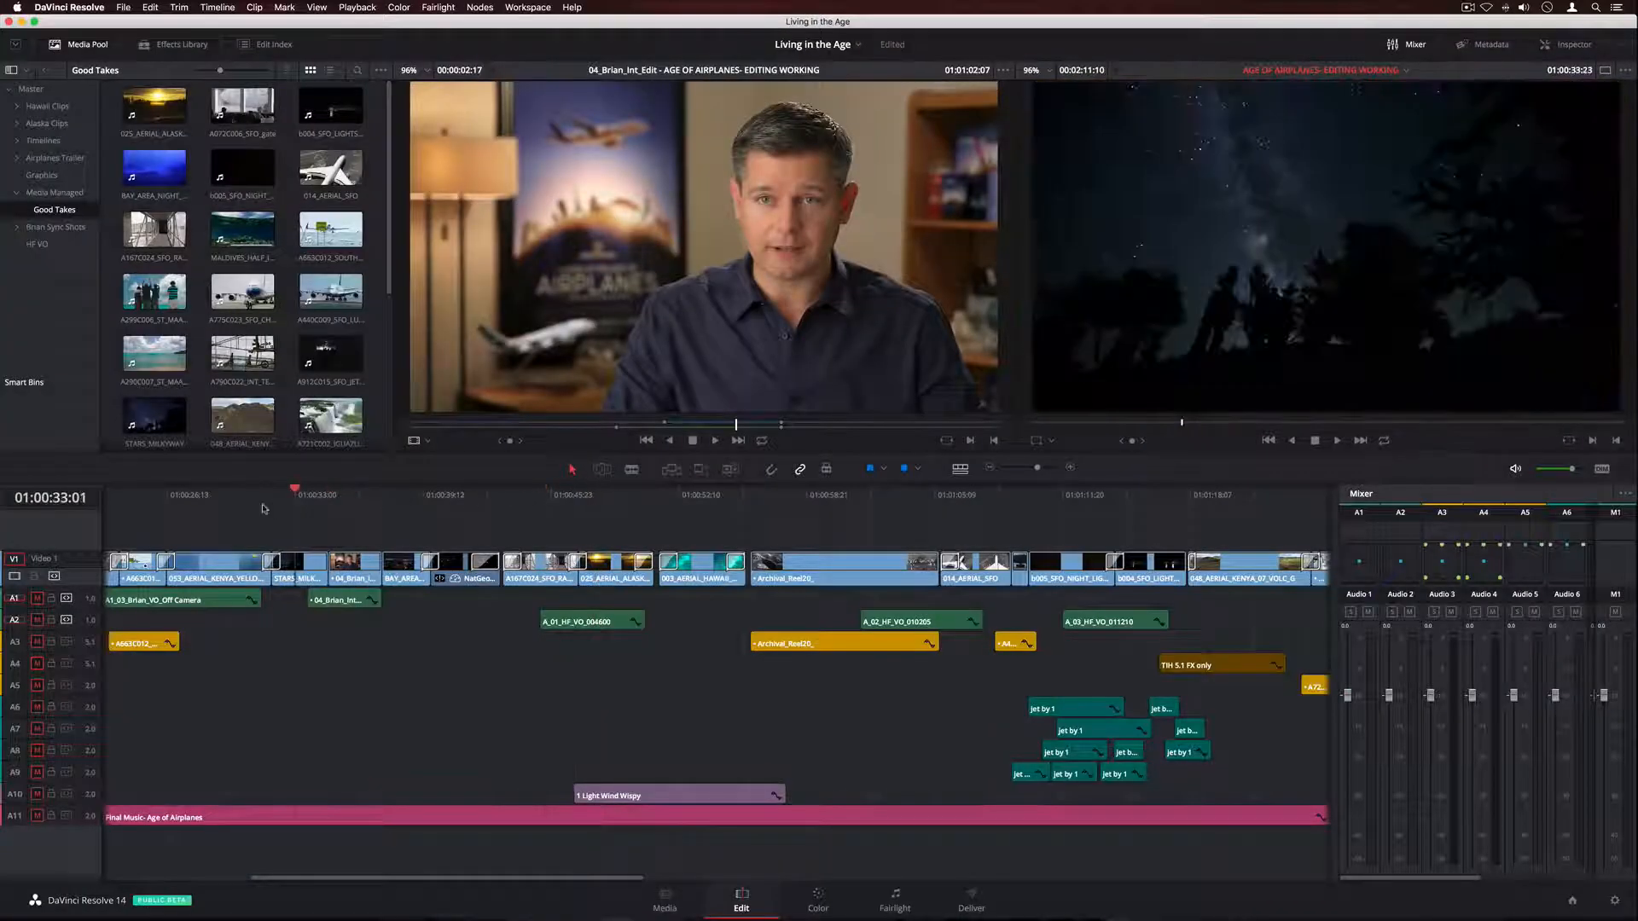
- Import all nine clips from the Hawaii Selects folder into the Selects bin and open Crater 00138235 in the source viewer
left_click_drag(264, 509, 553, 550)
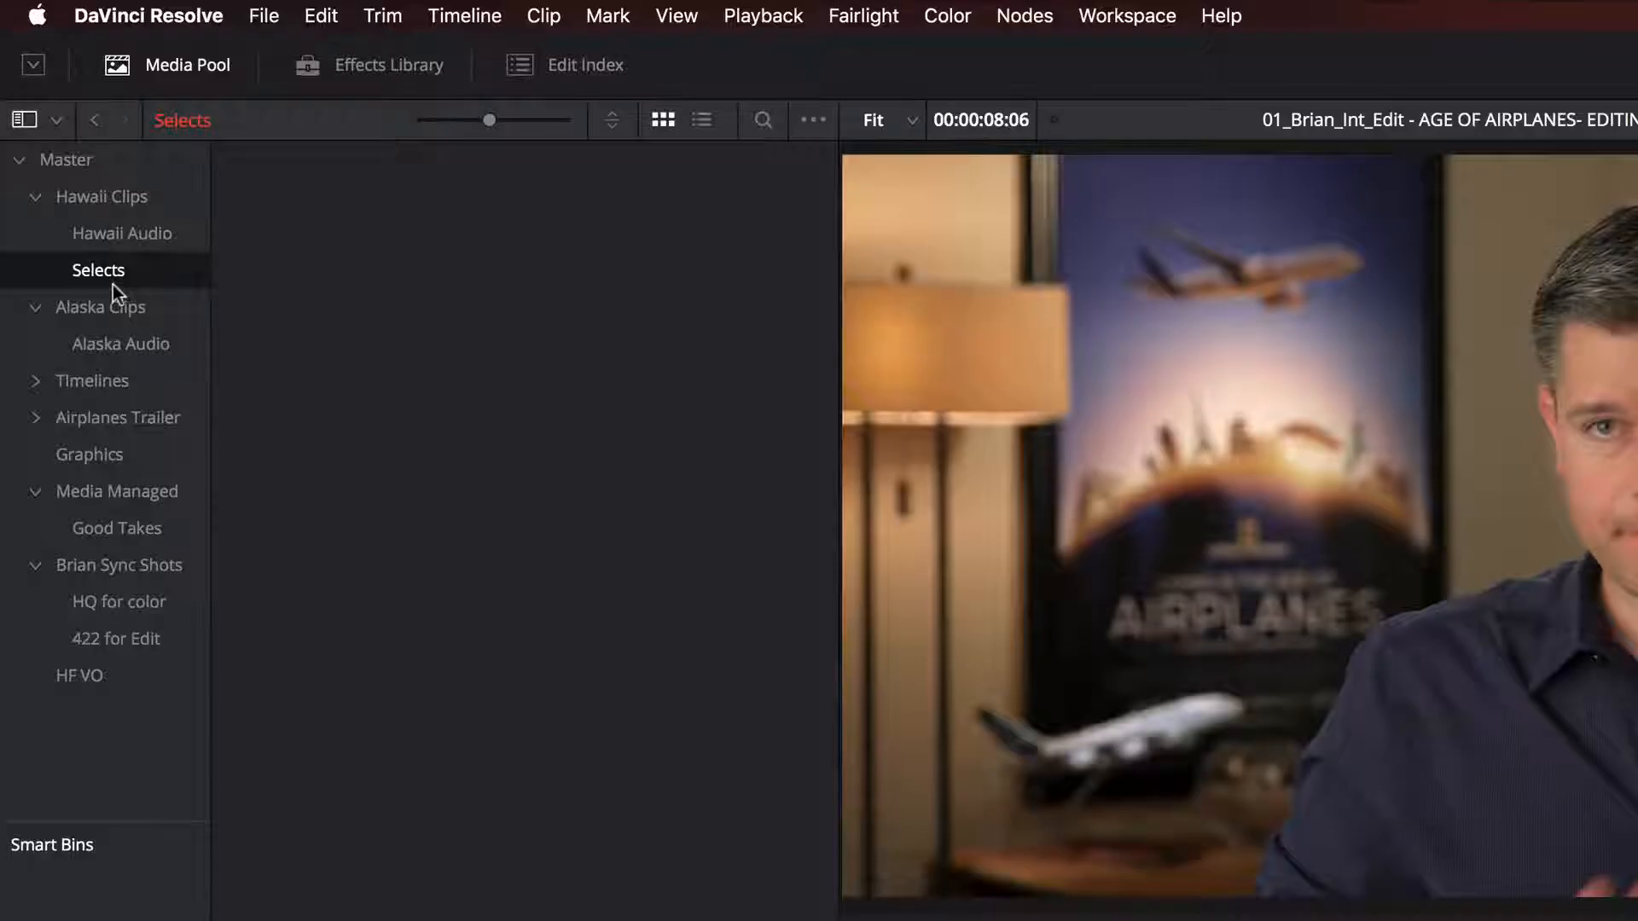
right_click(111, 281)
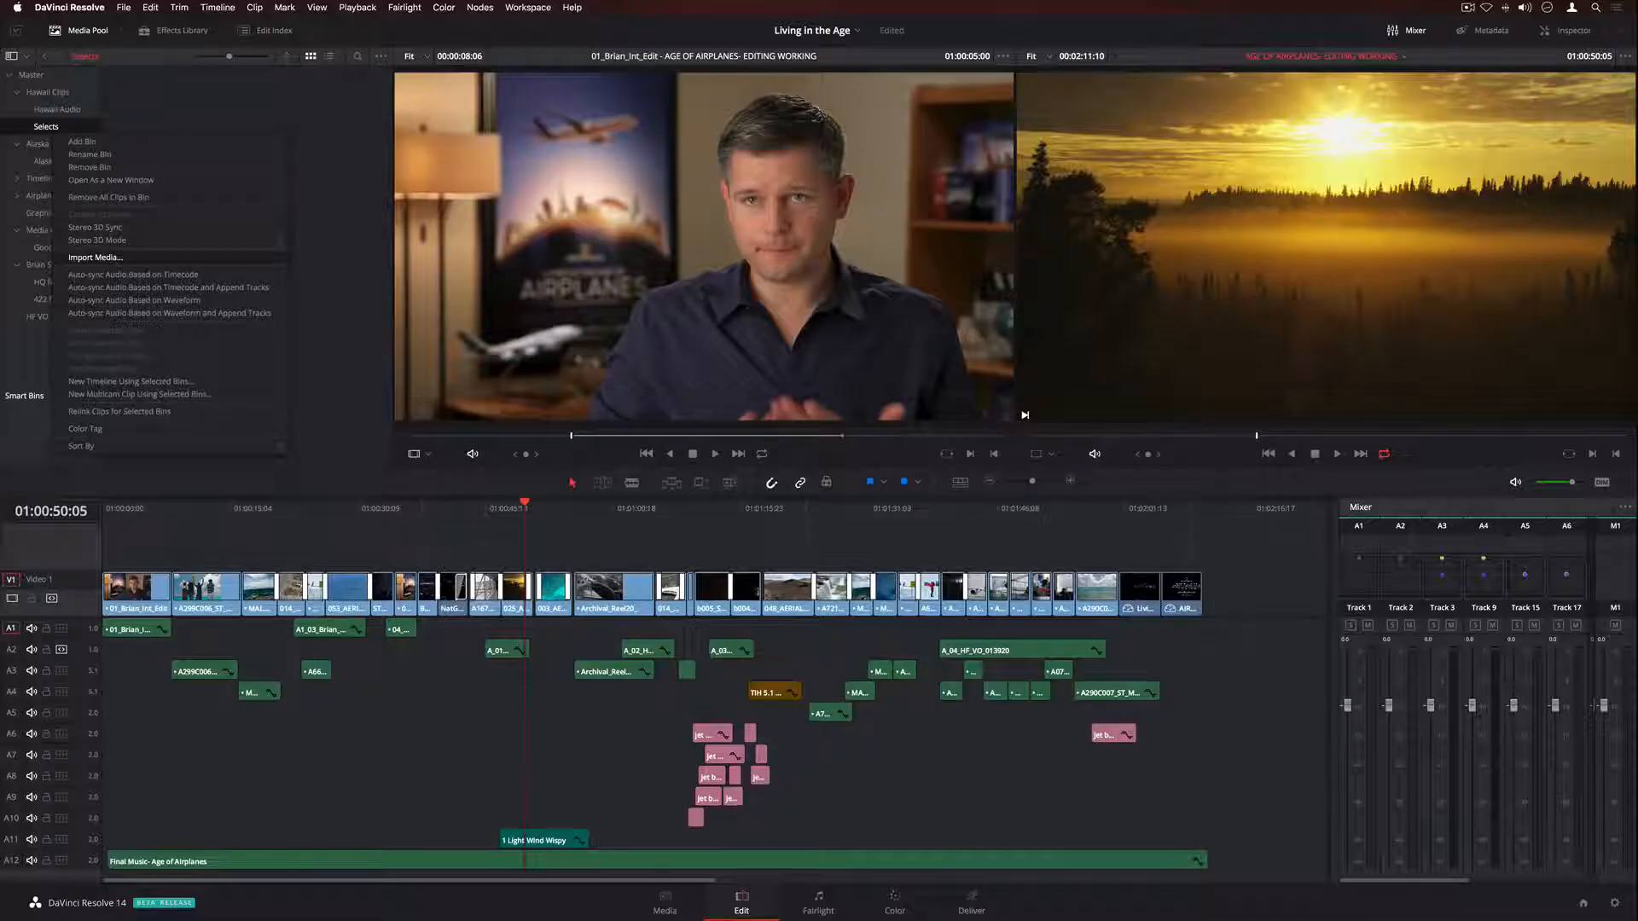
left_click(341, 557)
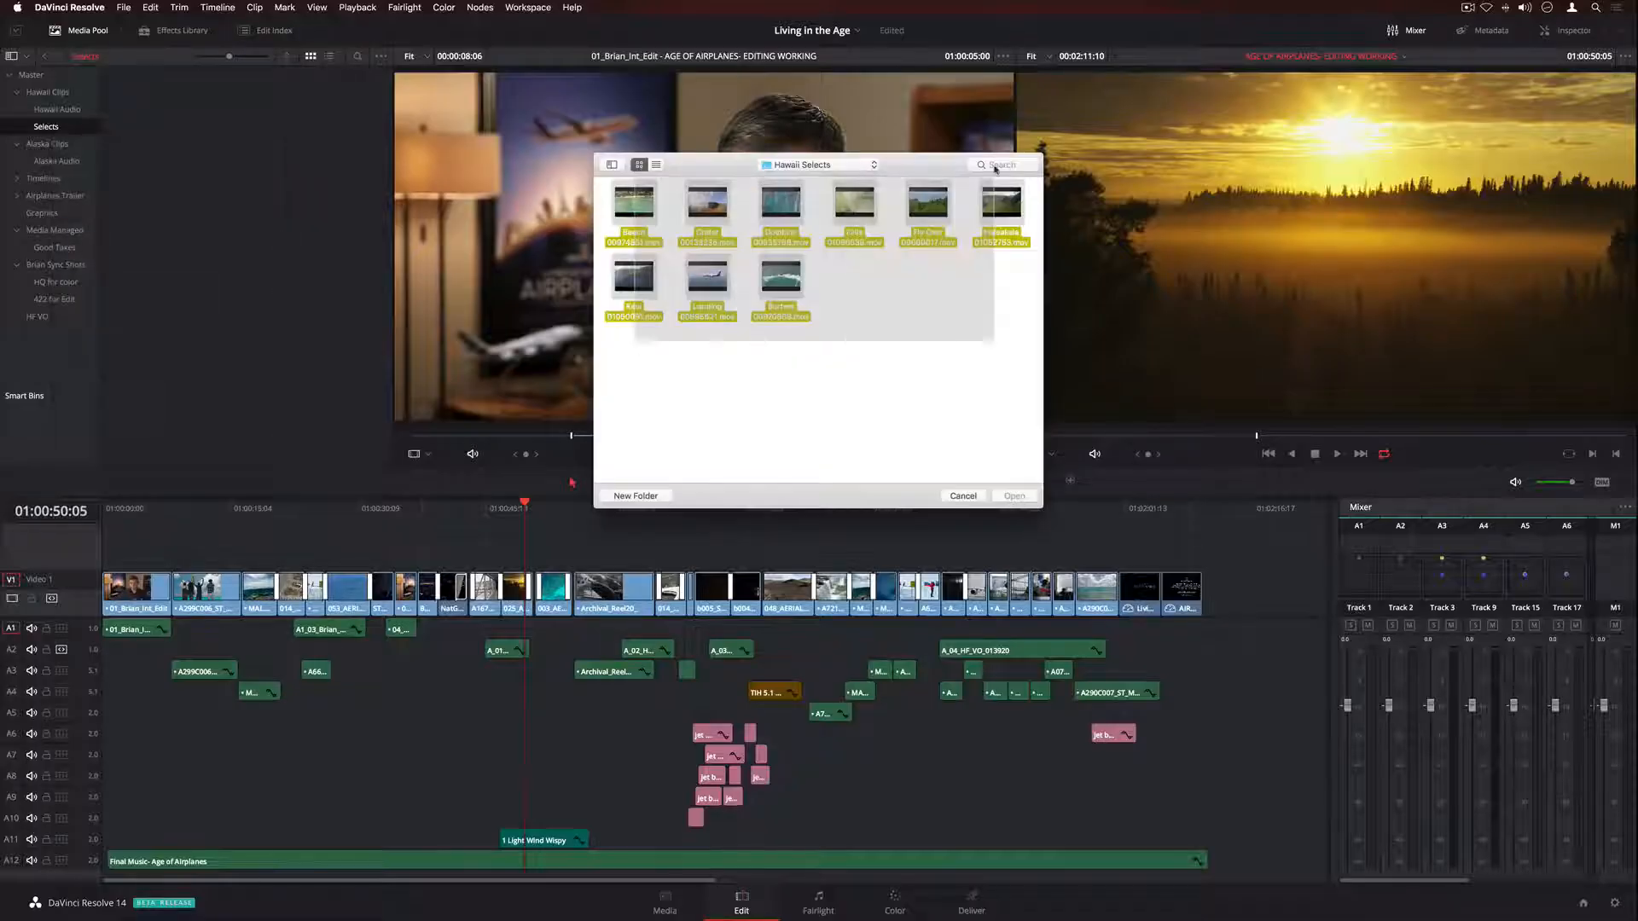
left_click_drag(996, 168, 999, 175)
left_click(1015, 496)
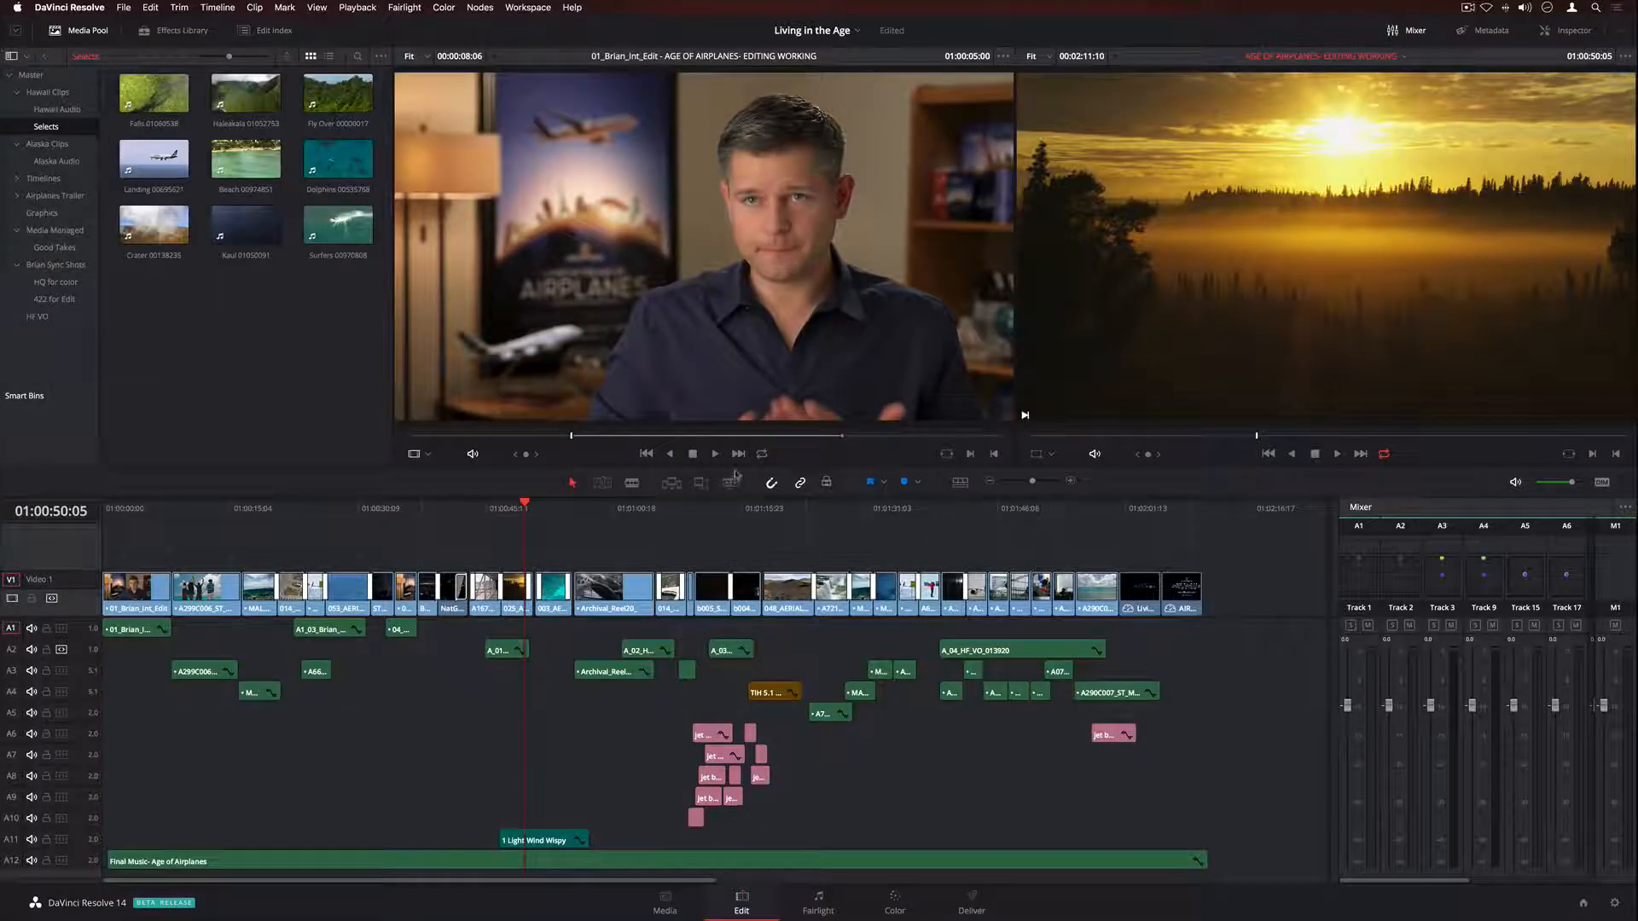
left_click(153, 225)
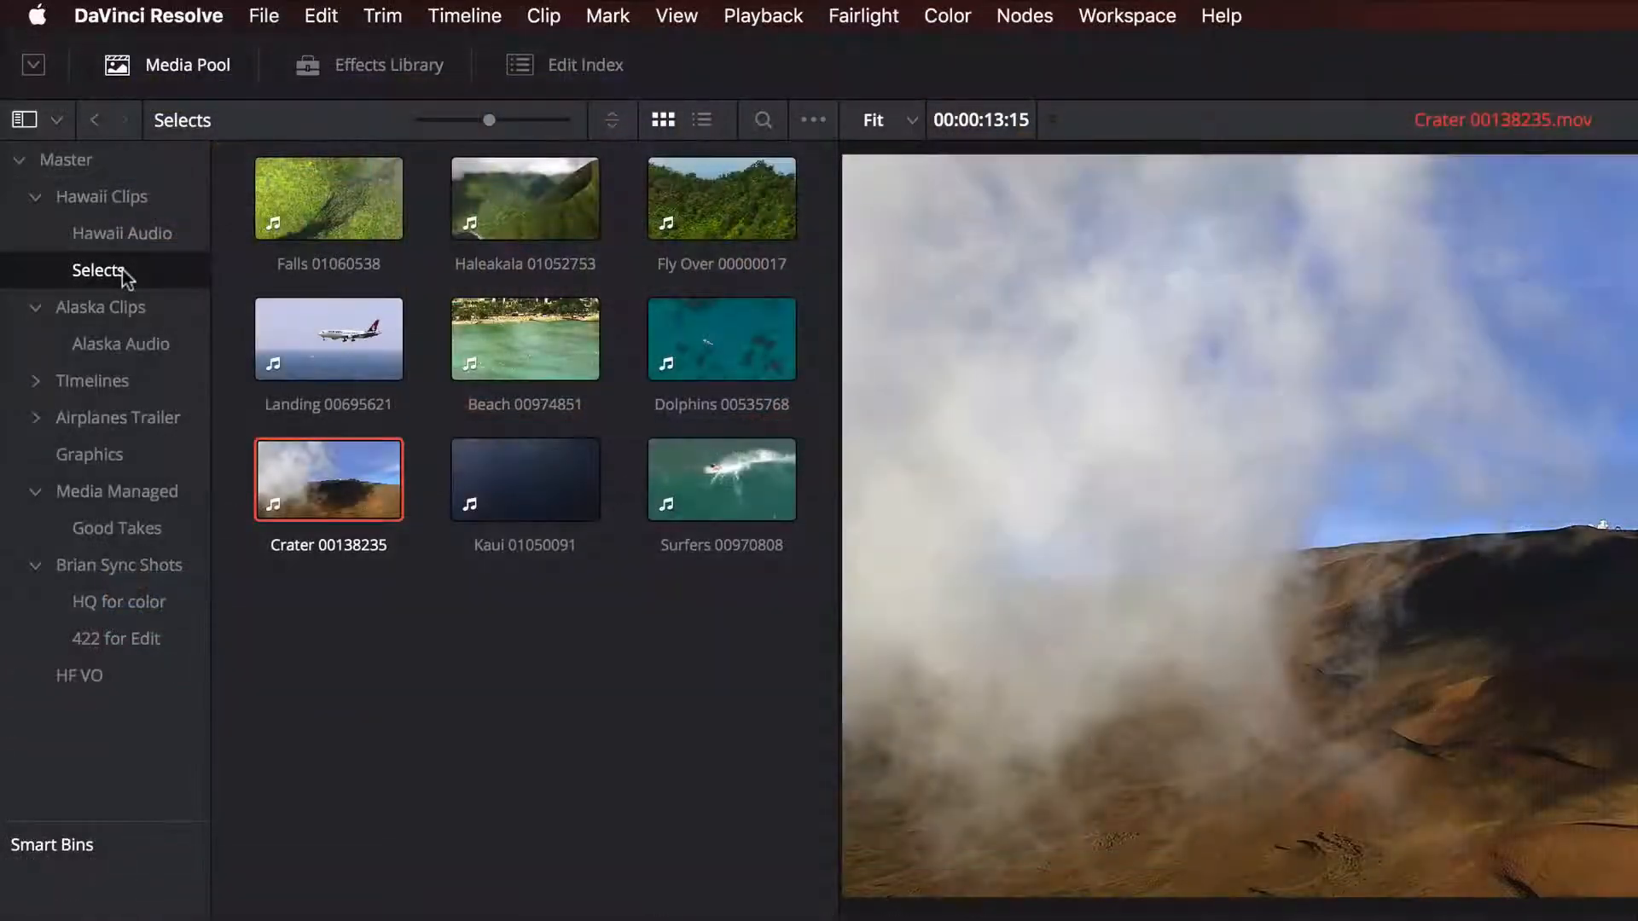
- Open the Selects bin in a separate window and enlarge its clip thumbnails
right_click(122, 272)
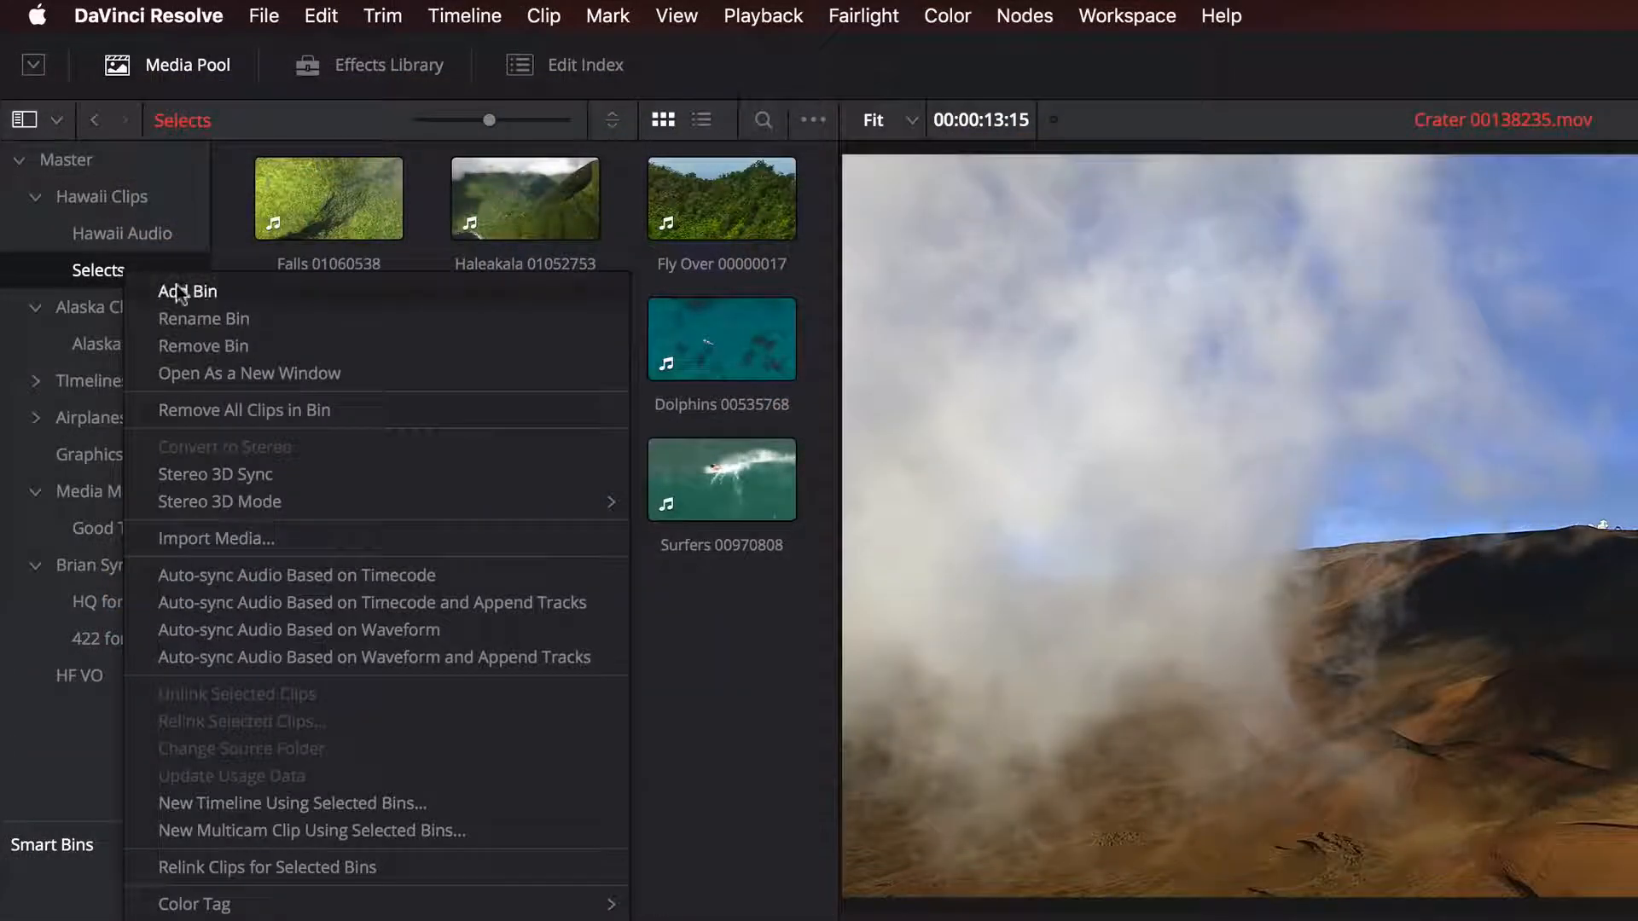
left_click(318, 375)
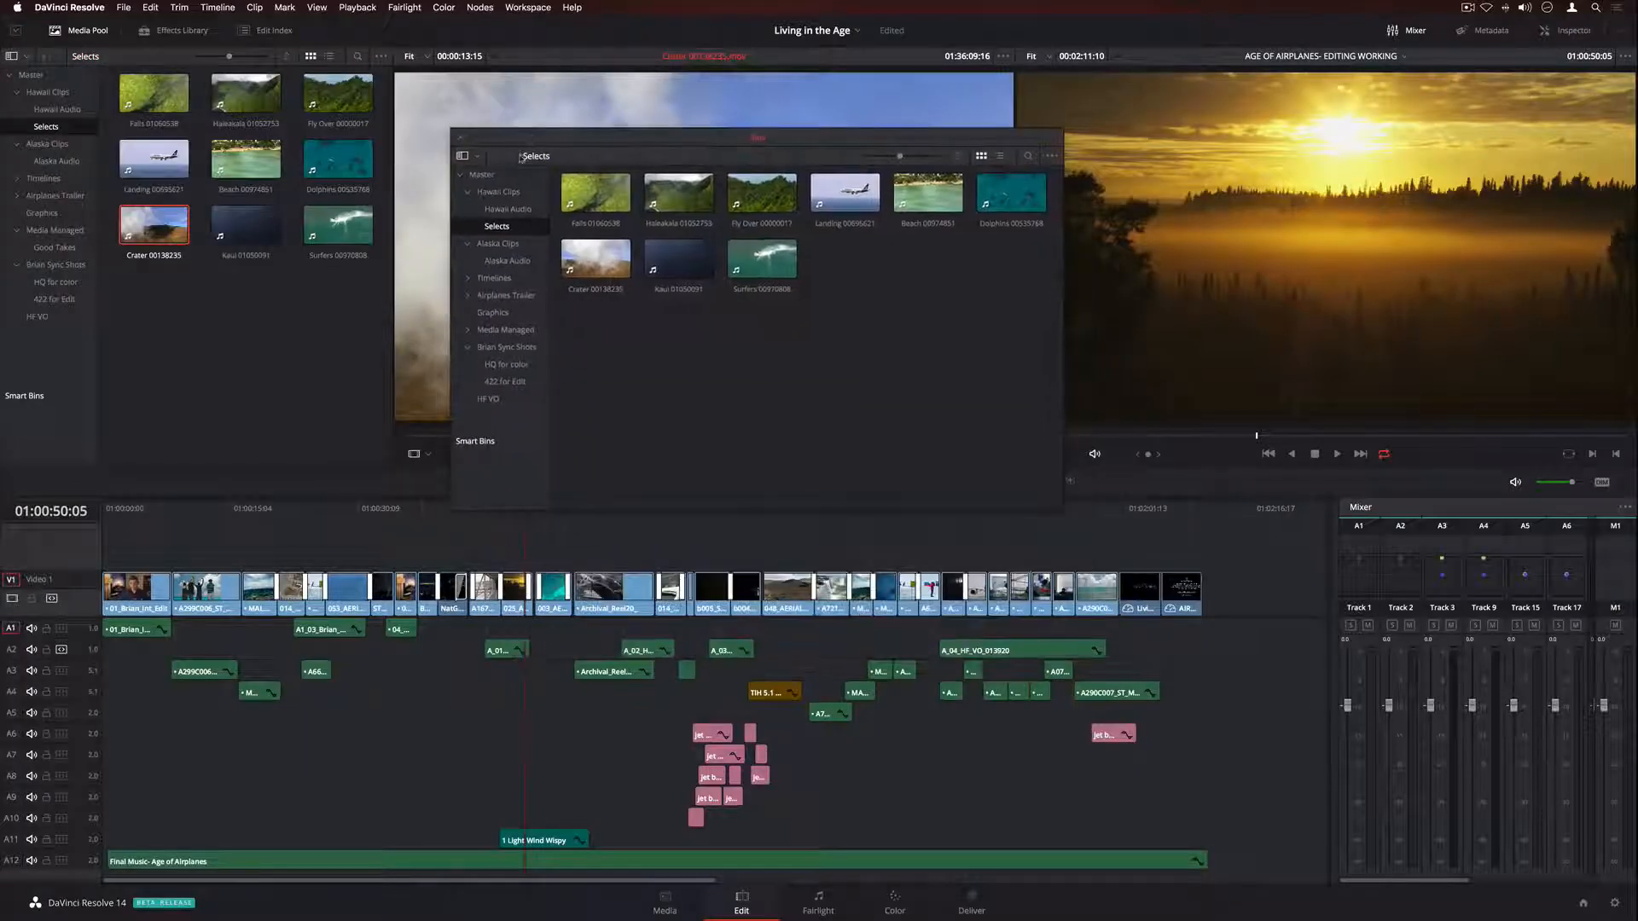
left_click_drag(900, 156, 936, 156)
left_click(536, 9)
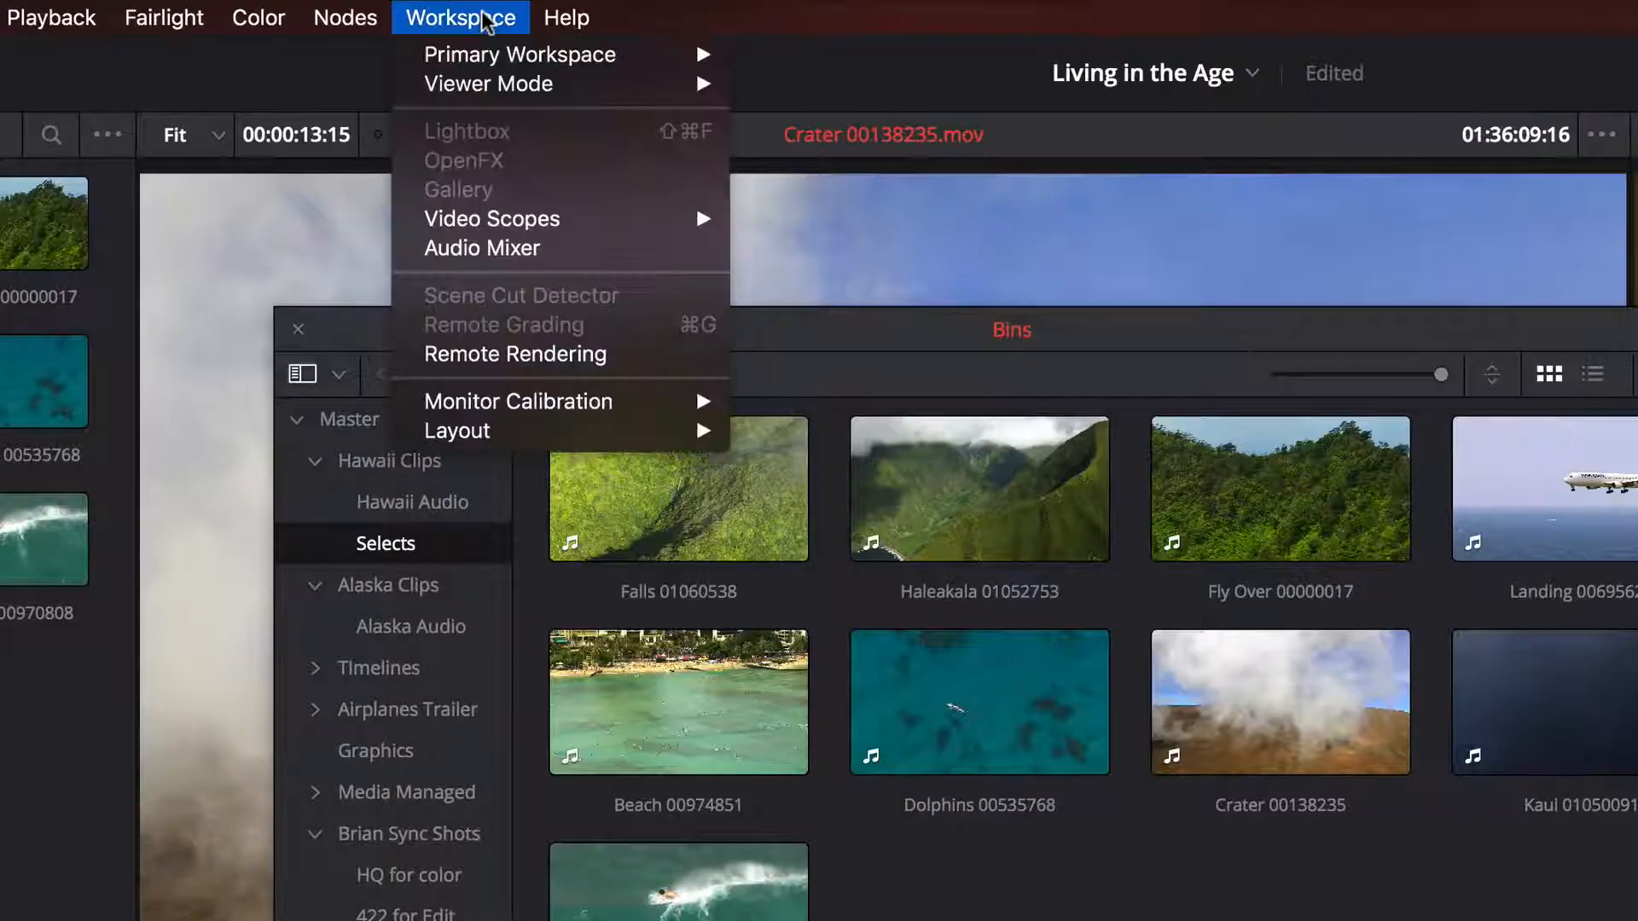
mouse_move(662, 427)
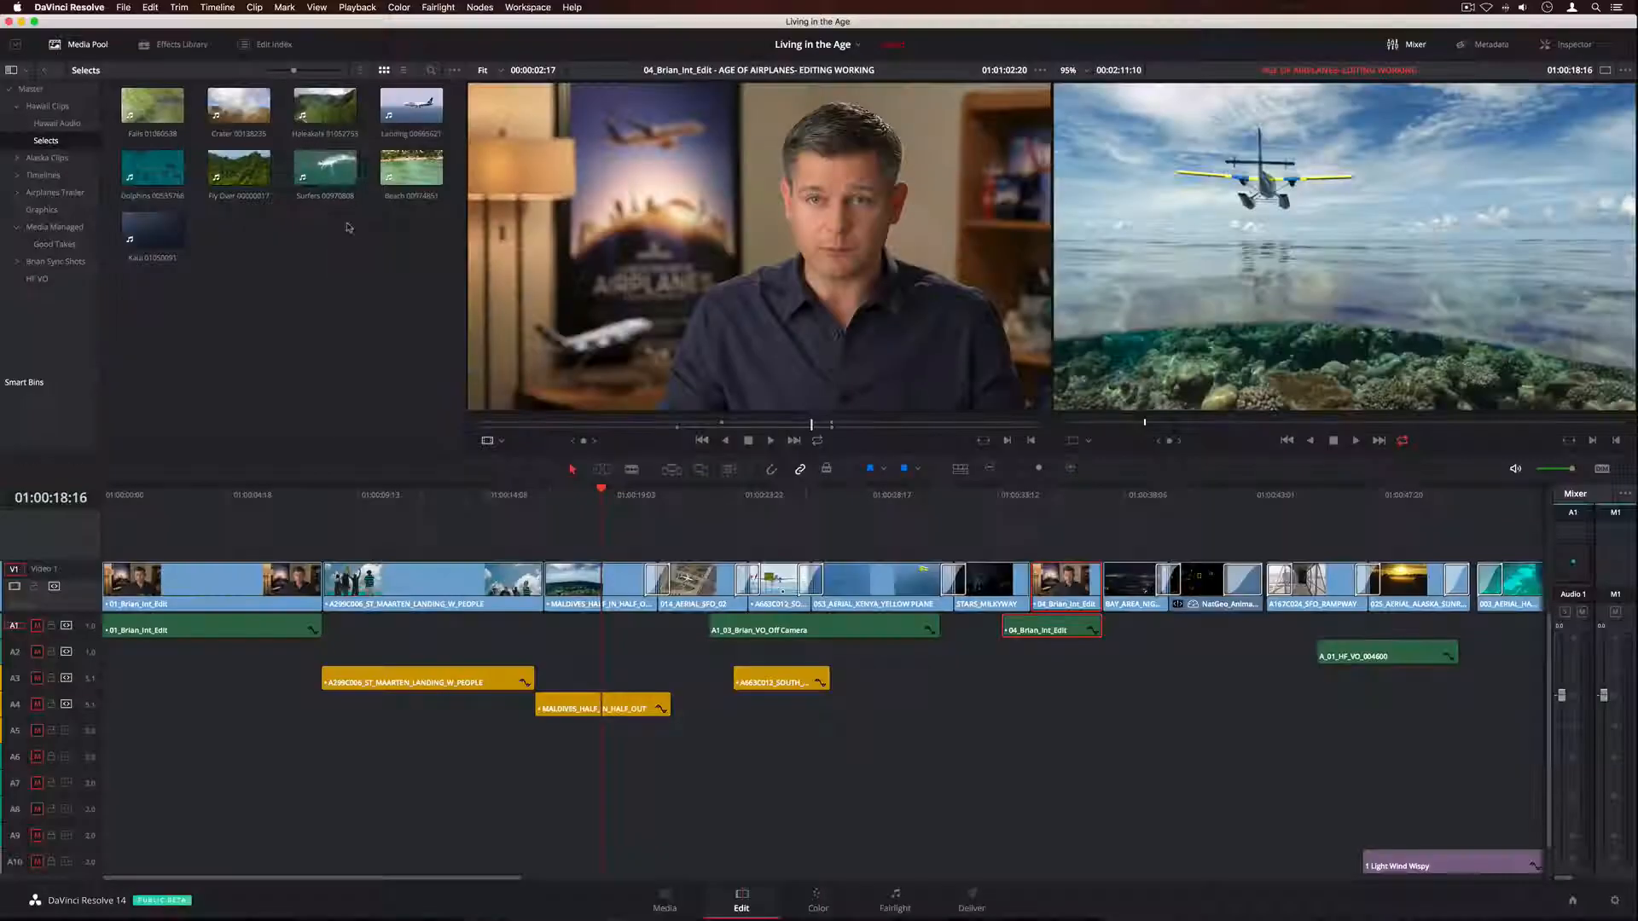
- Load Landing 00695621 in the source viewer and edit only its audio into the timeline on track A2
left_click(408, 109)
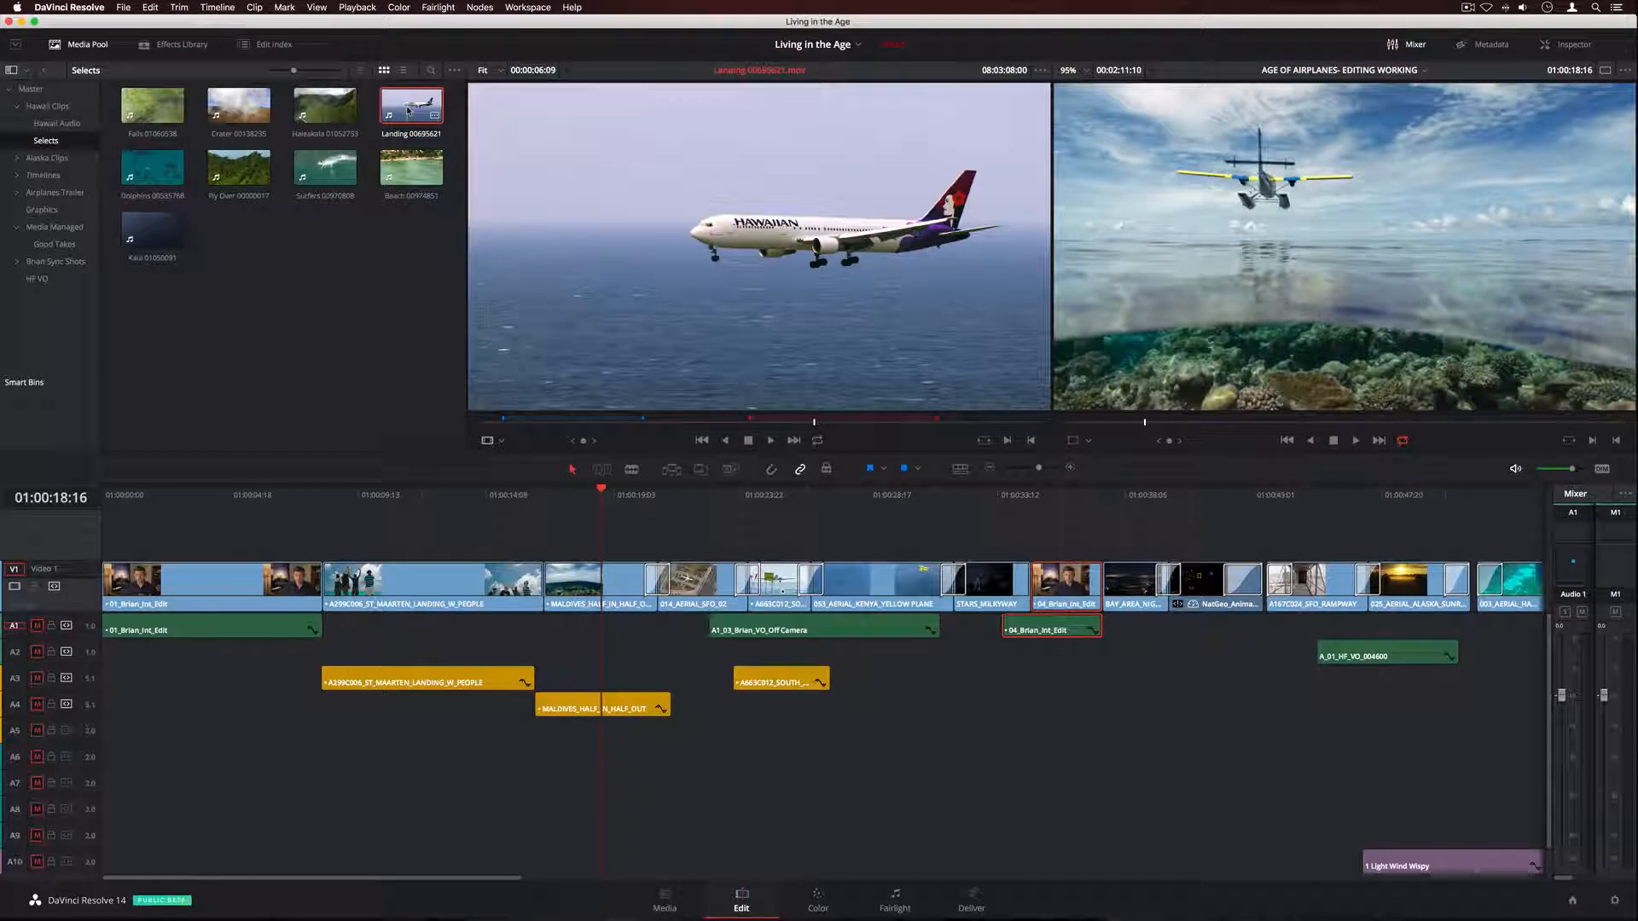
mouse_move(703, 344)
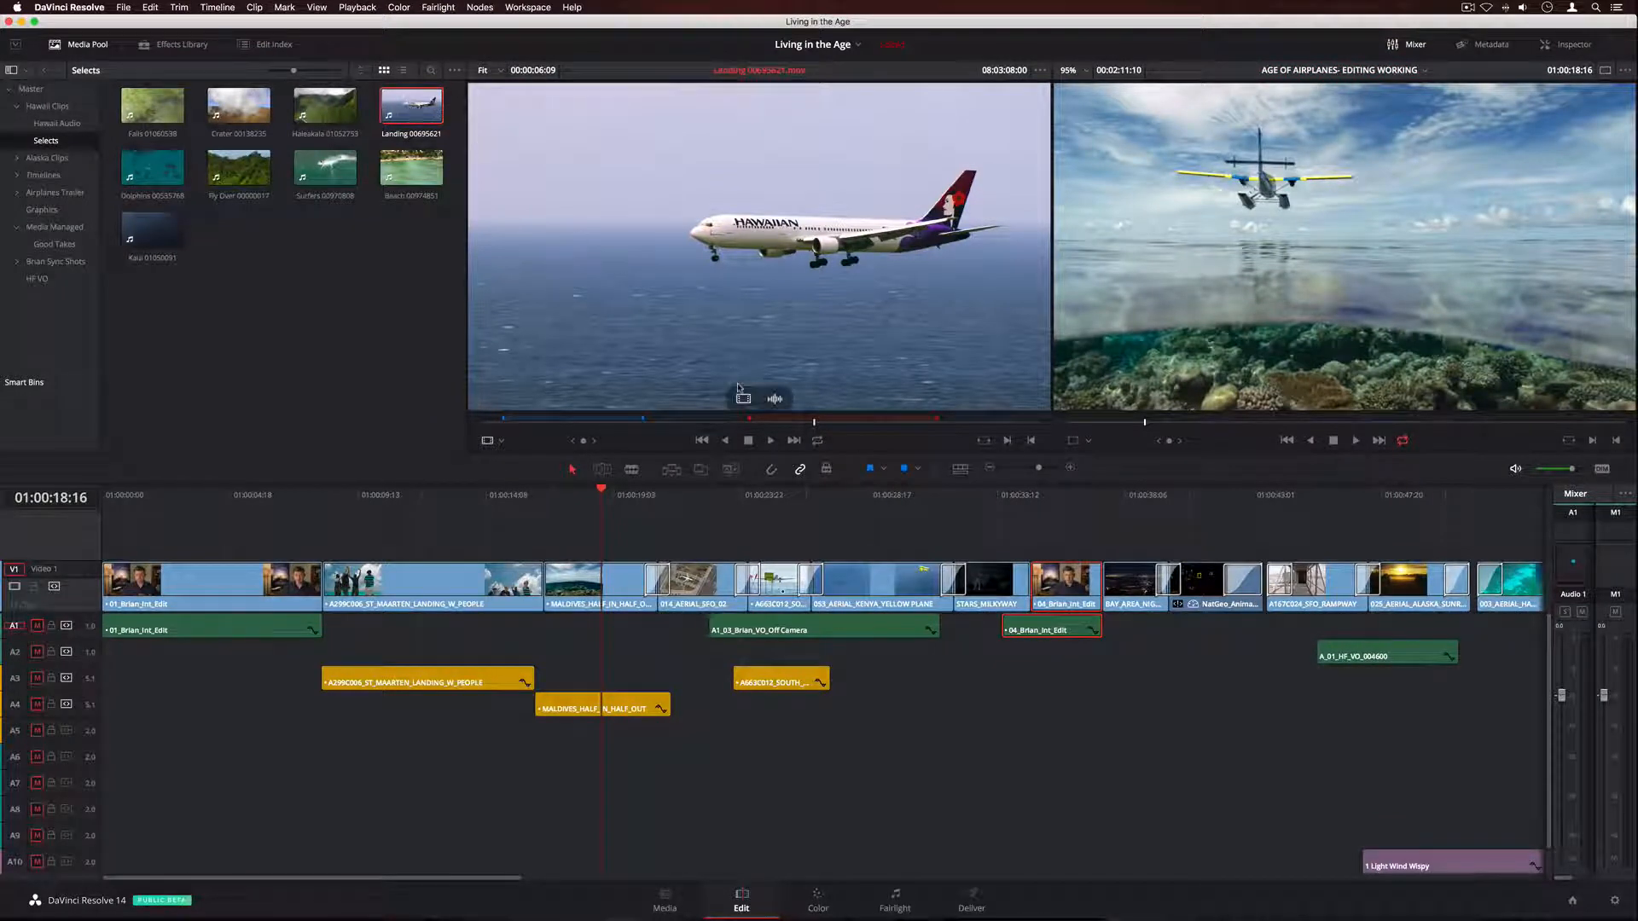
left_click_drag(742, 397, 657, 529)
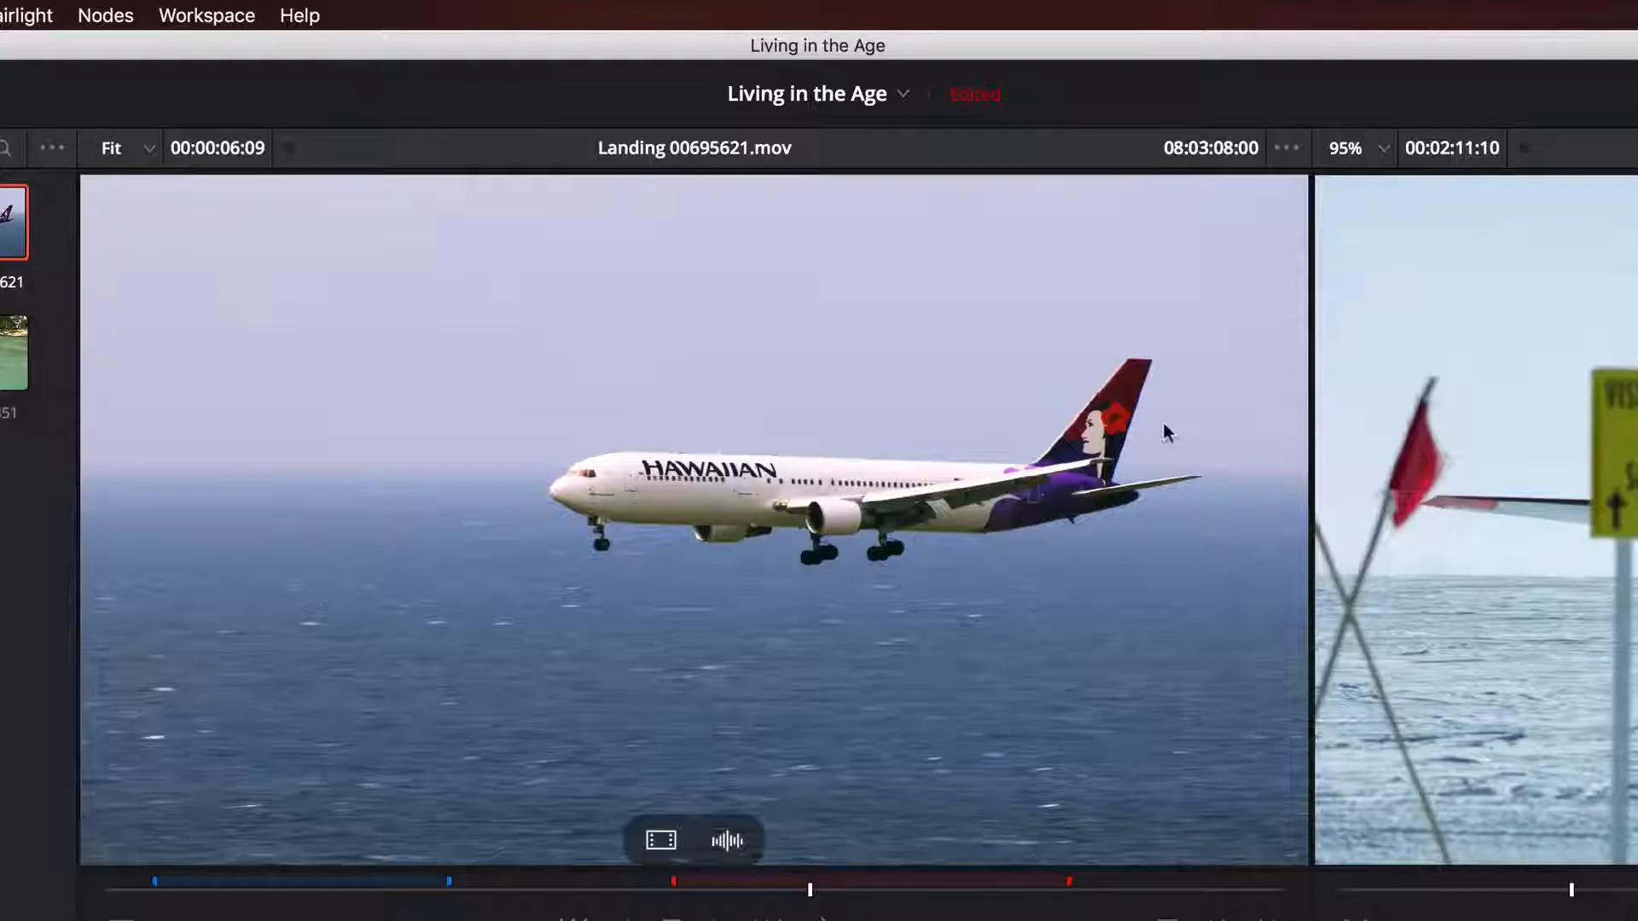
- Turn on marker overlays in the source viewer for the Landing 00695621 clip
left_click(1040, 70)
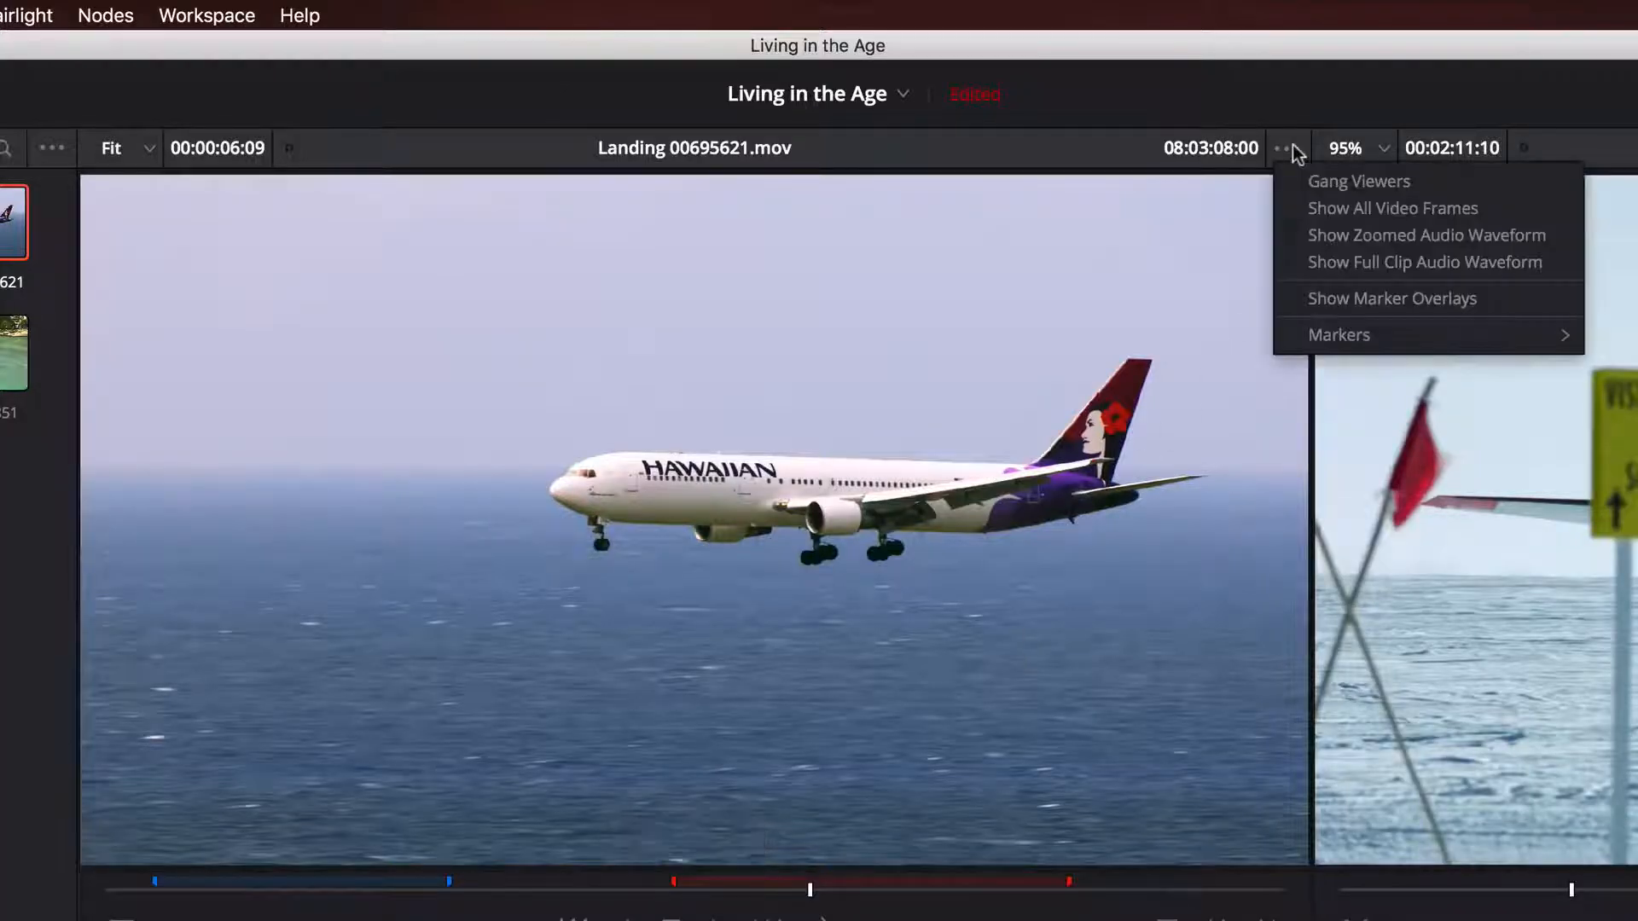
left_click(1474, 298)
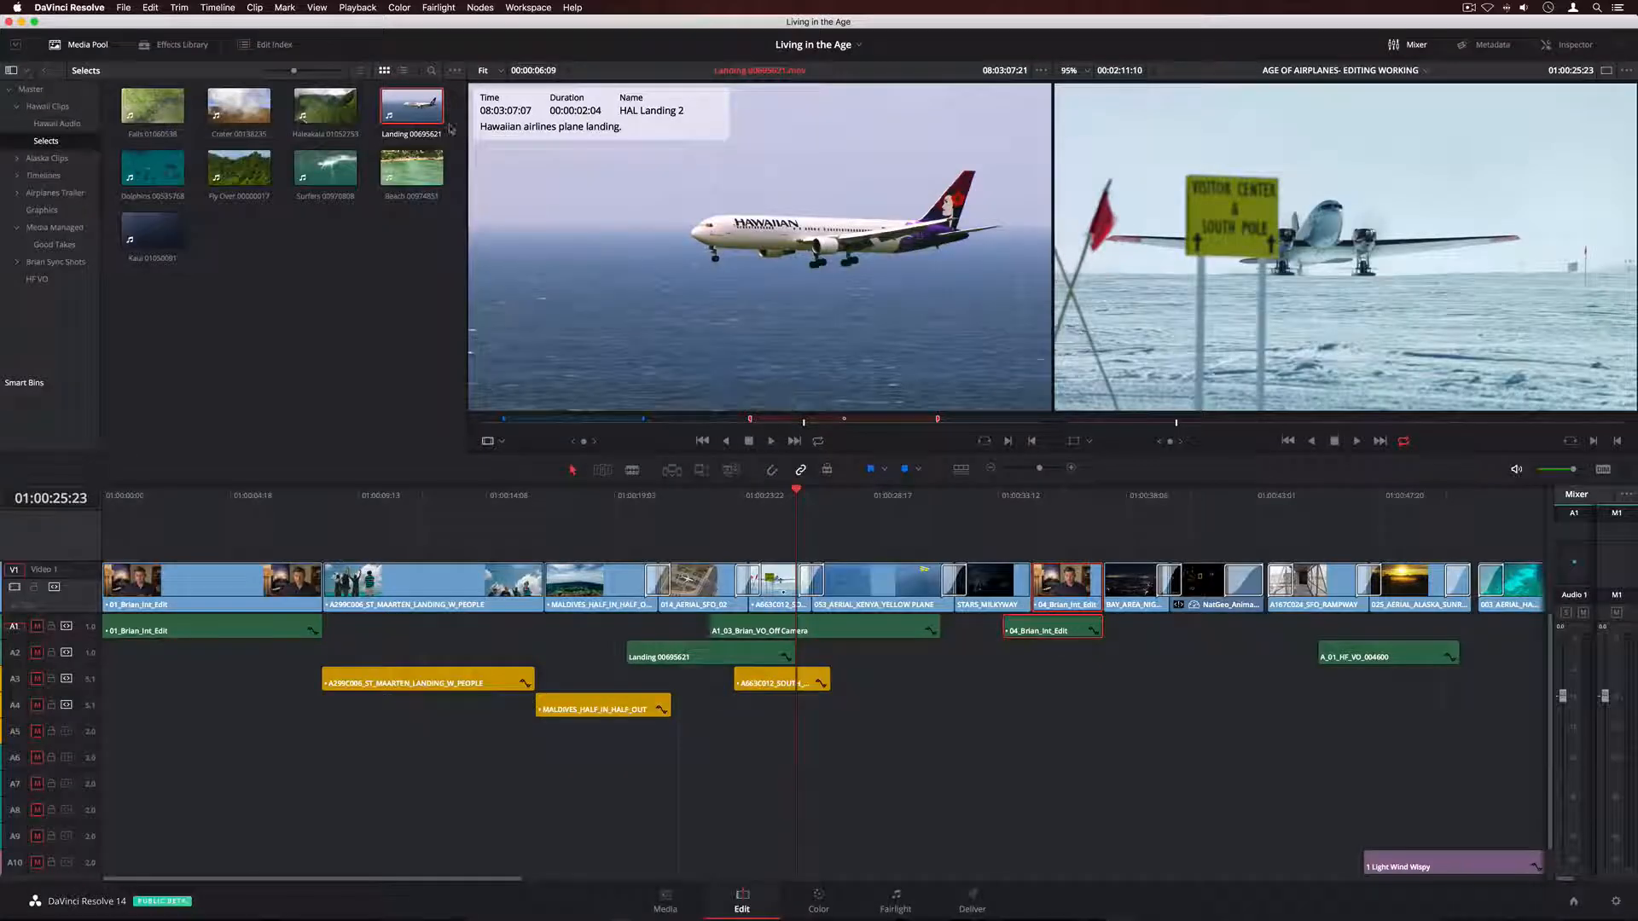
- Show the Selects bin as a list and review the HAL Landing 1 and HAL Landing 2 subclips
left_click(402, 70)
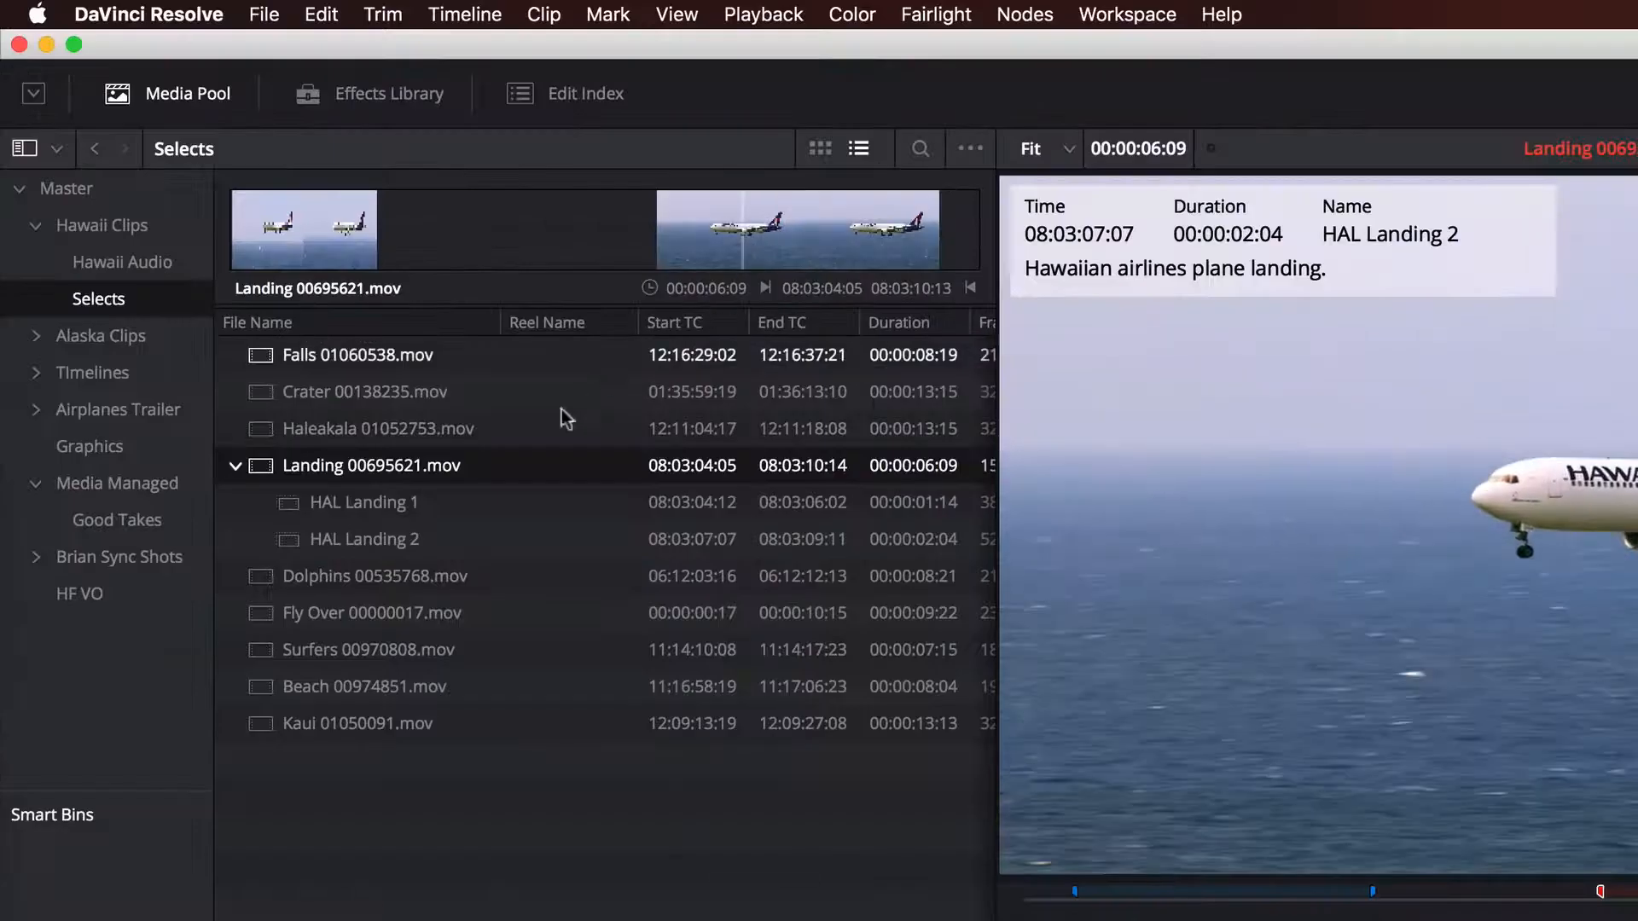
left_click(391, 512)
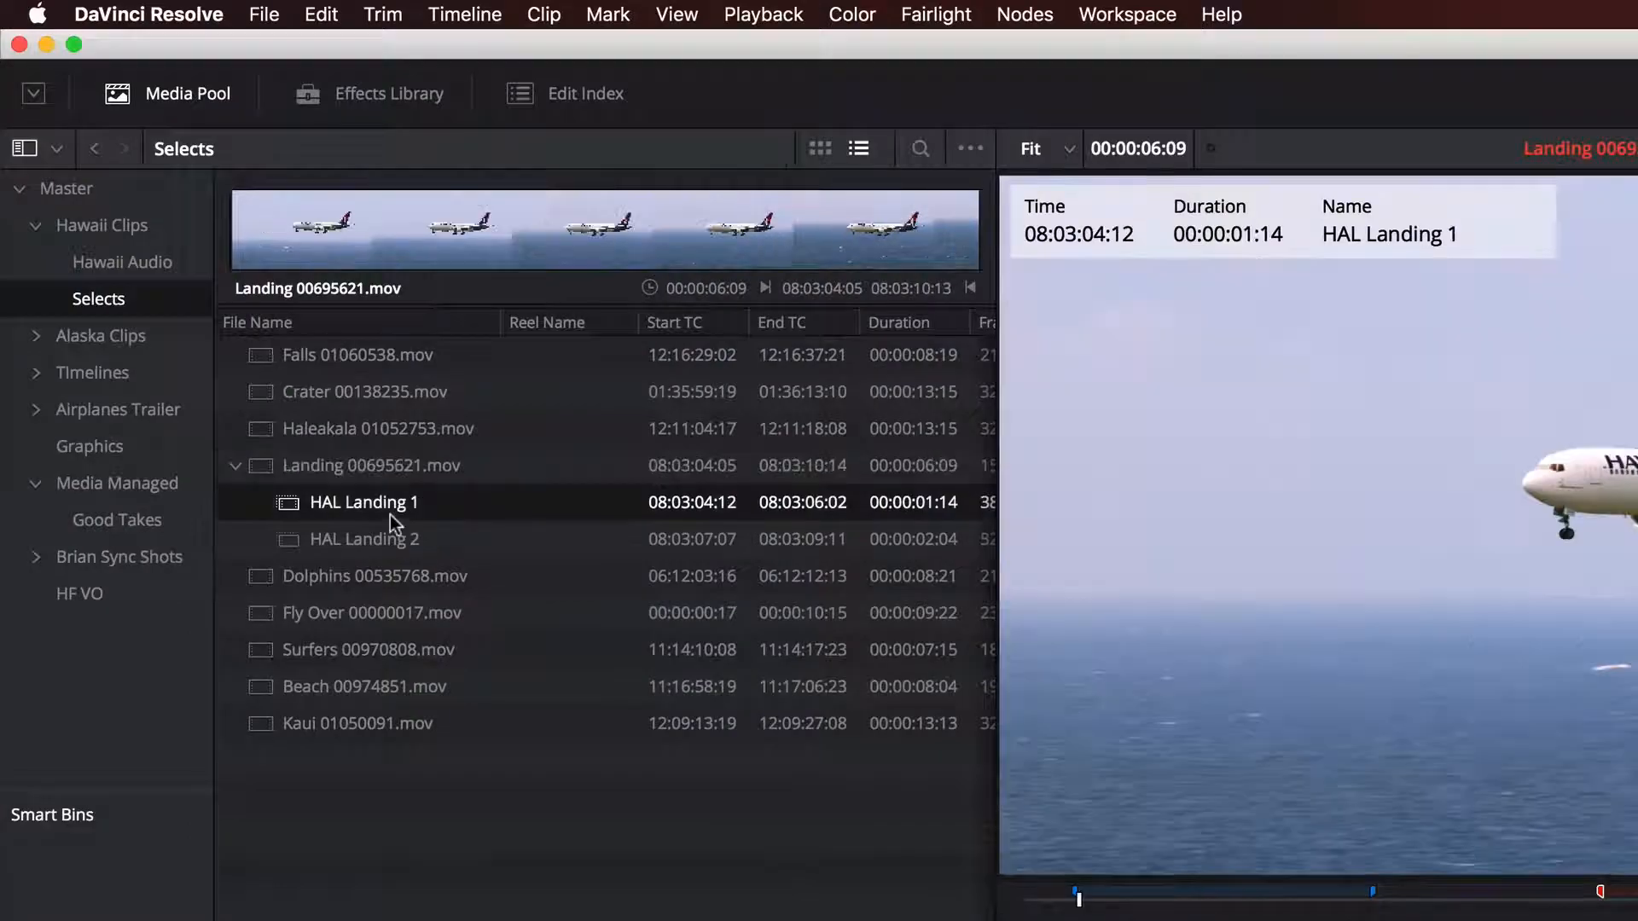
left_click(391, 541)
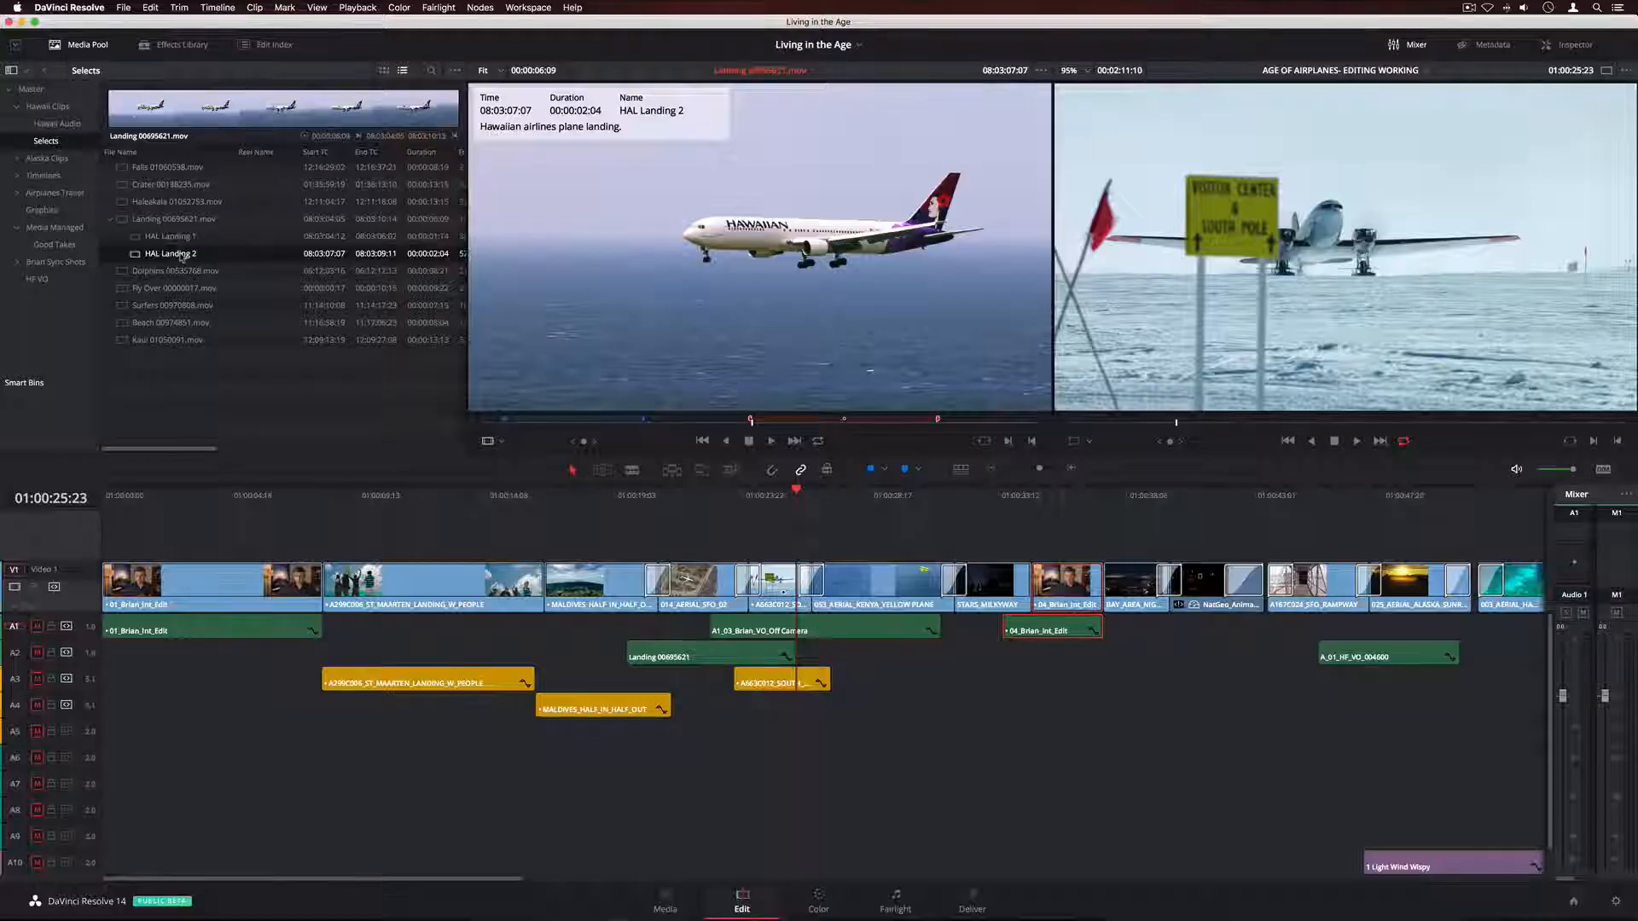
- Place the HAL Landing 2 subclip on a new track above the MALDIVES clip, and undo the placement
left_click_drag(181, 256, 608, 536)
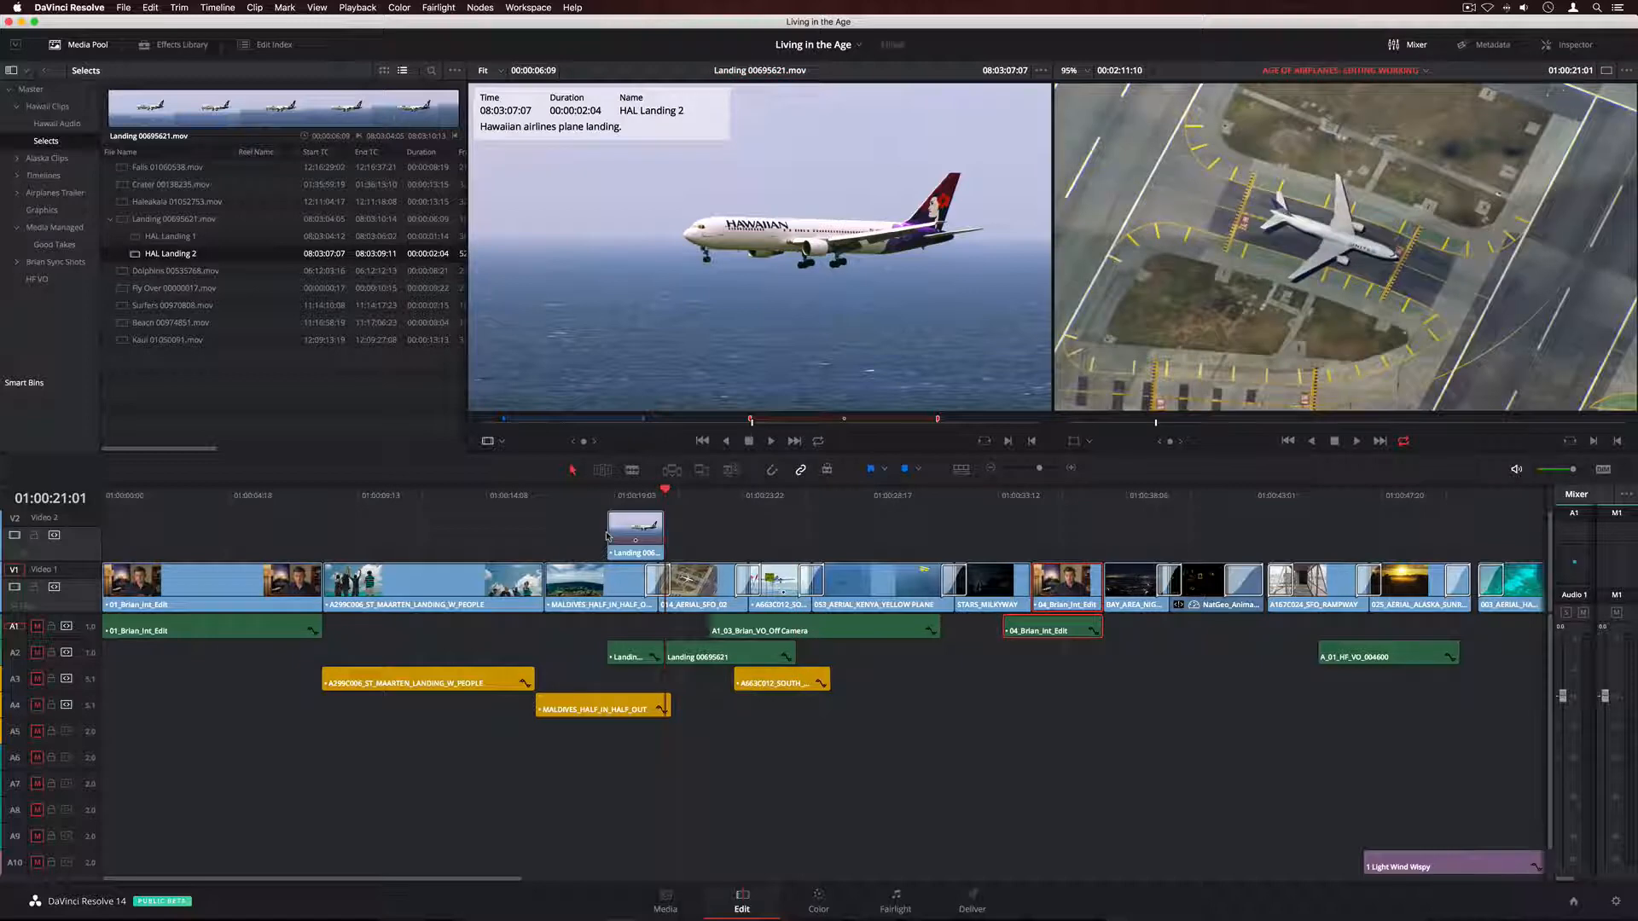
key("super+z")
- Open the undo history and step back to the Drag Clip entry, and from there to an earlier Added Marker entry
left_click(150, 7)
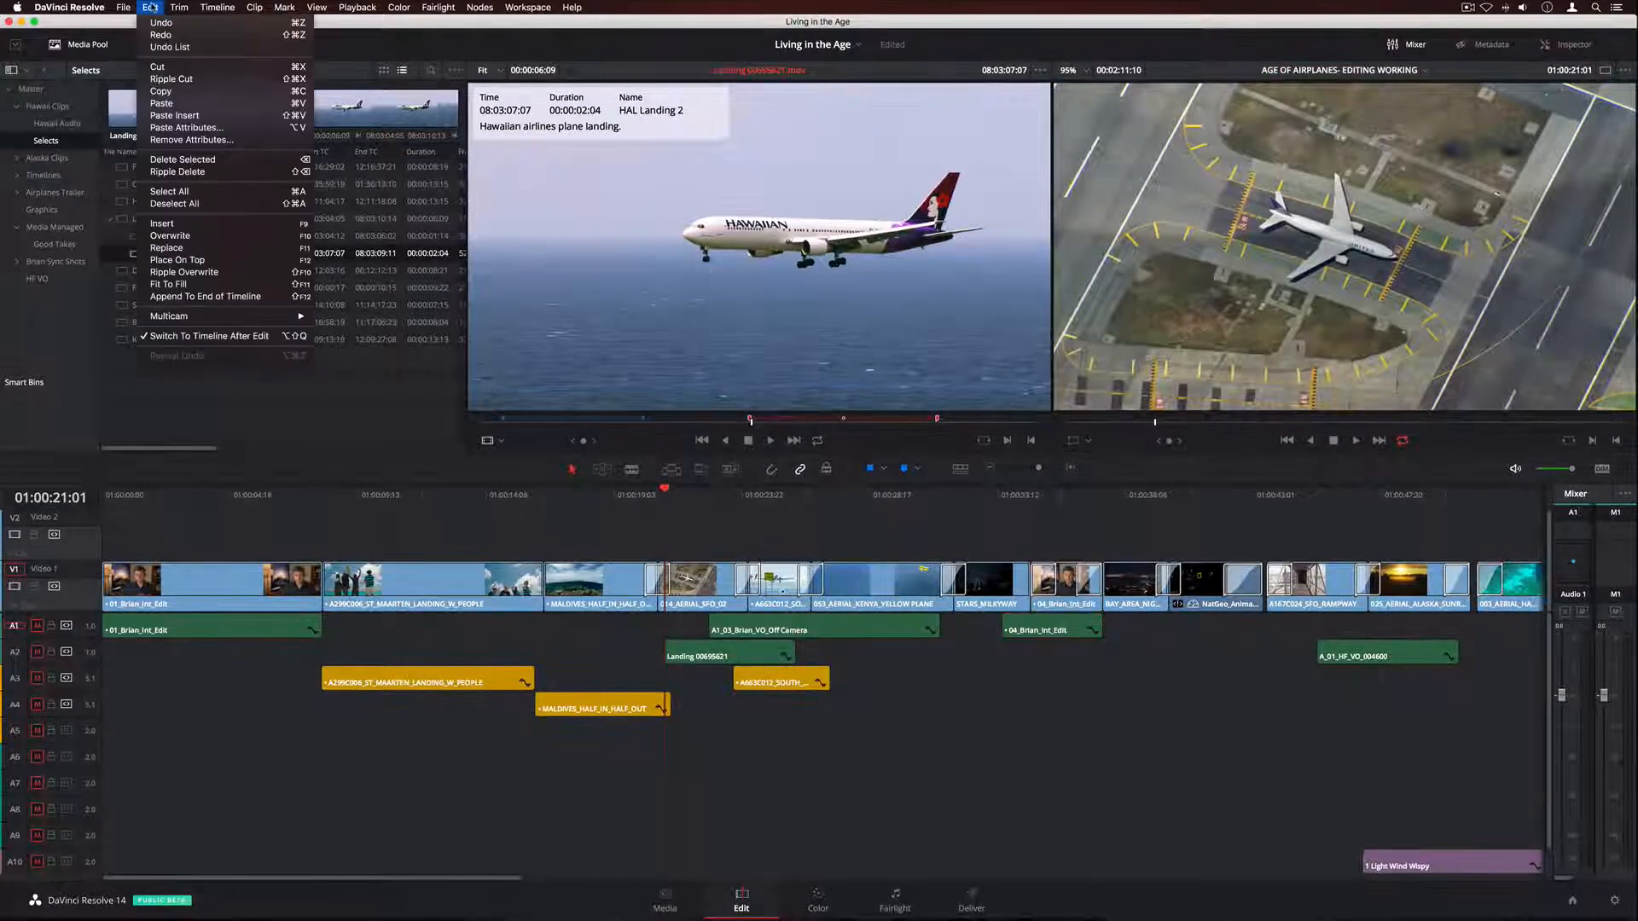
left_click(211, 47)
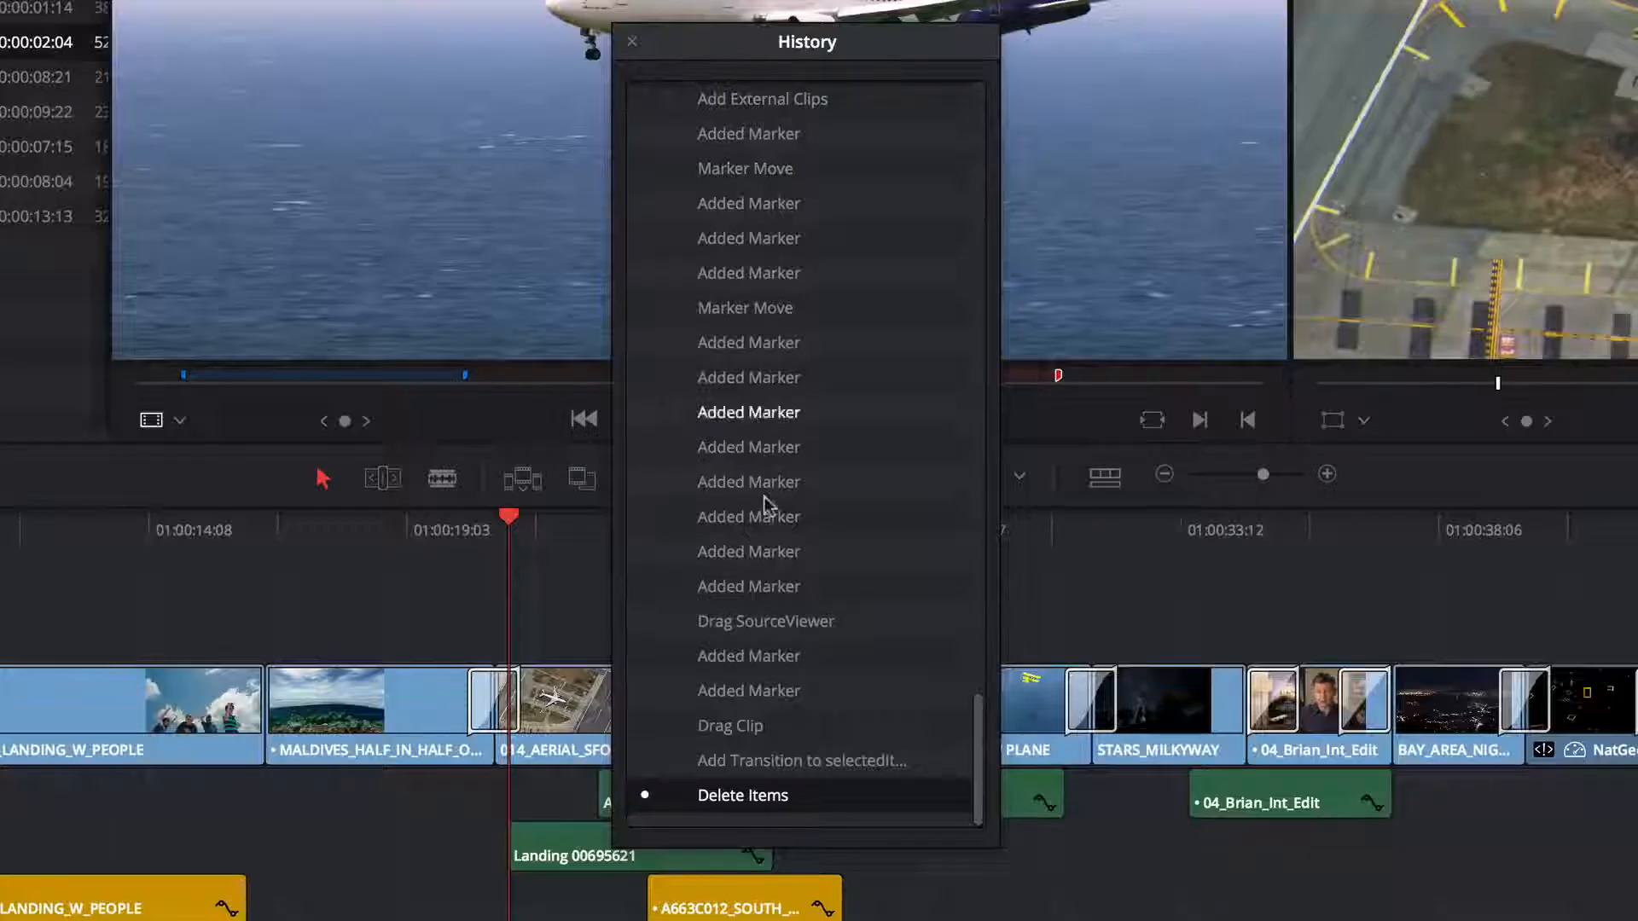
left_click(759, 732)
left_click(755, 480)
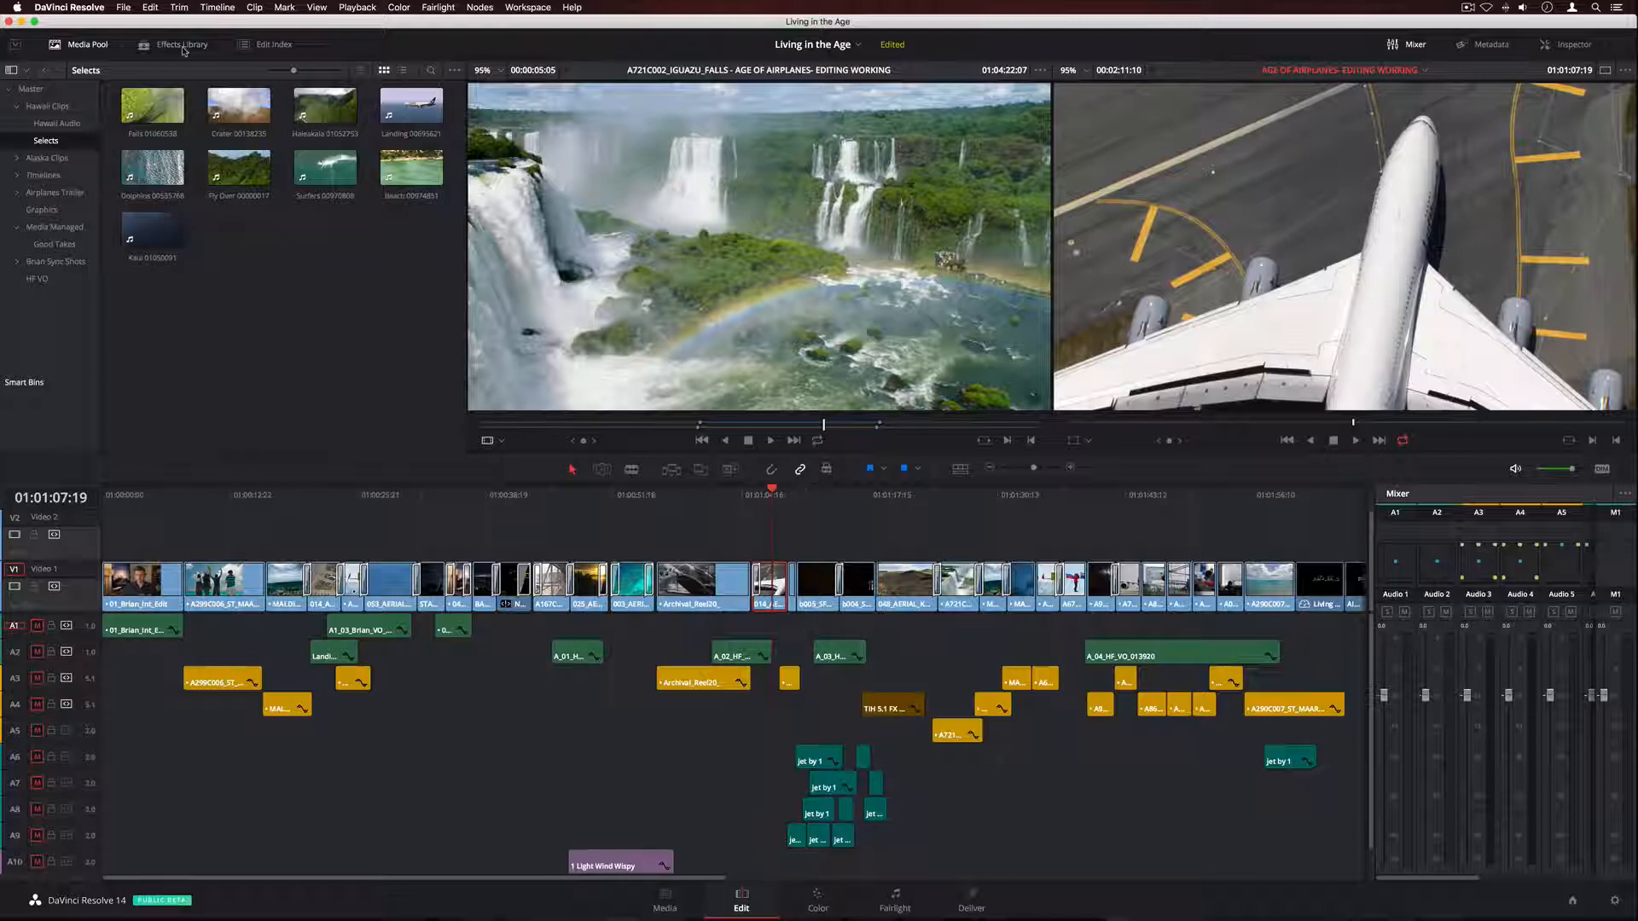
- Apply the OpenFX Gaussian Blur filter to the 014_AERIAL_SFO clip and show its OpenFX settings
left_click(181, 47)
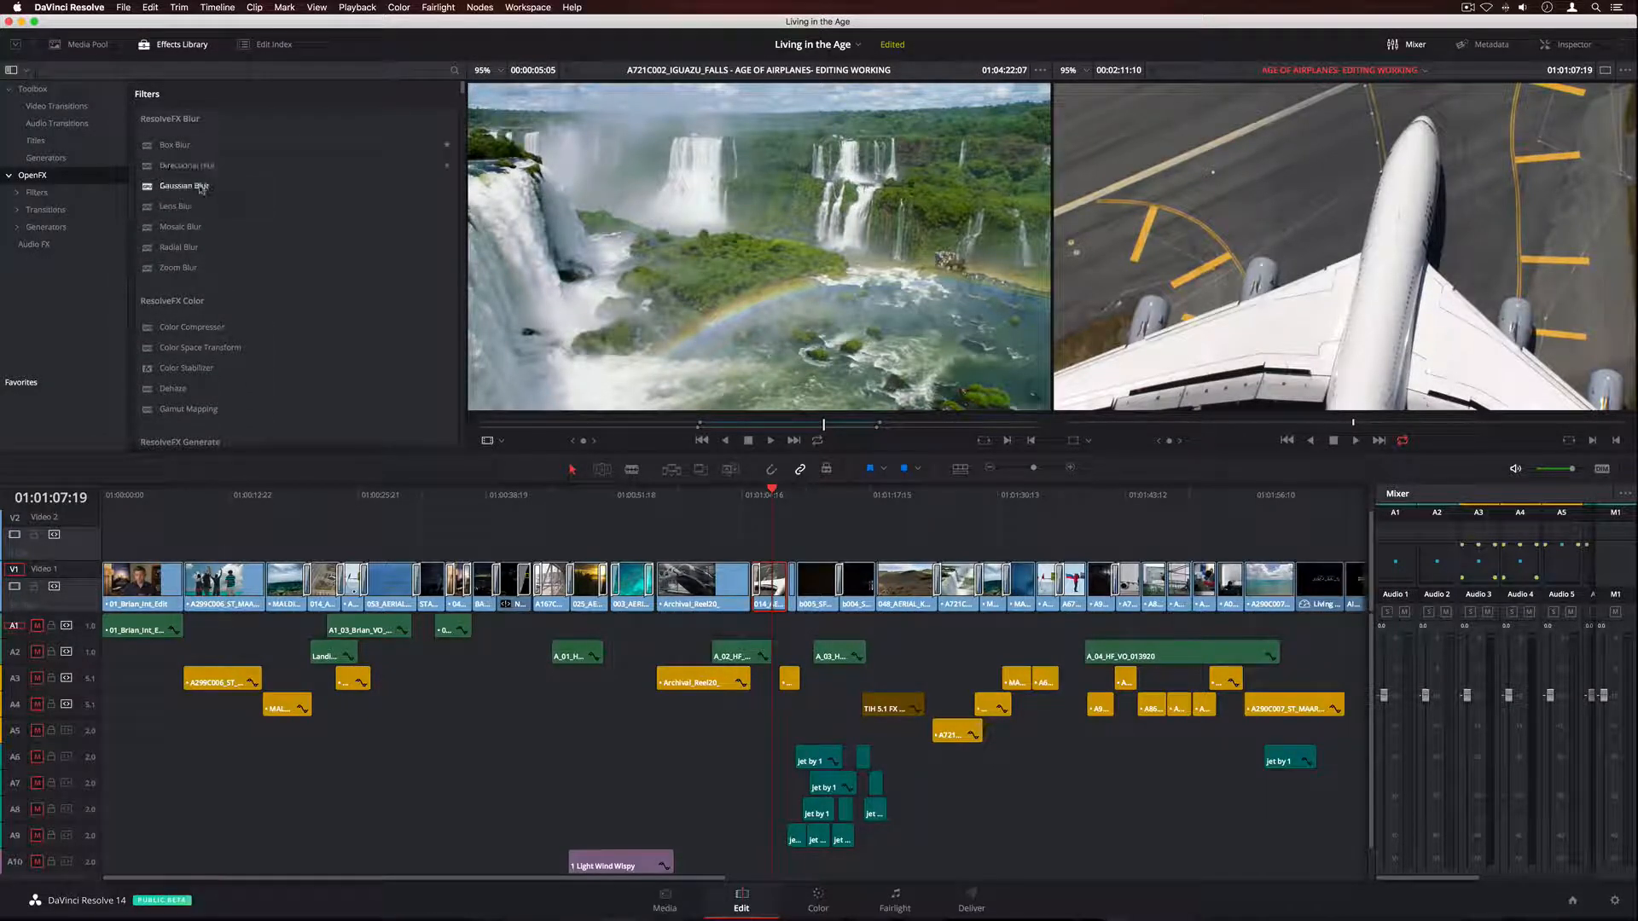
left_click_drag(184, 186, 767, 583)
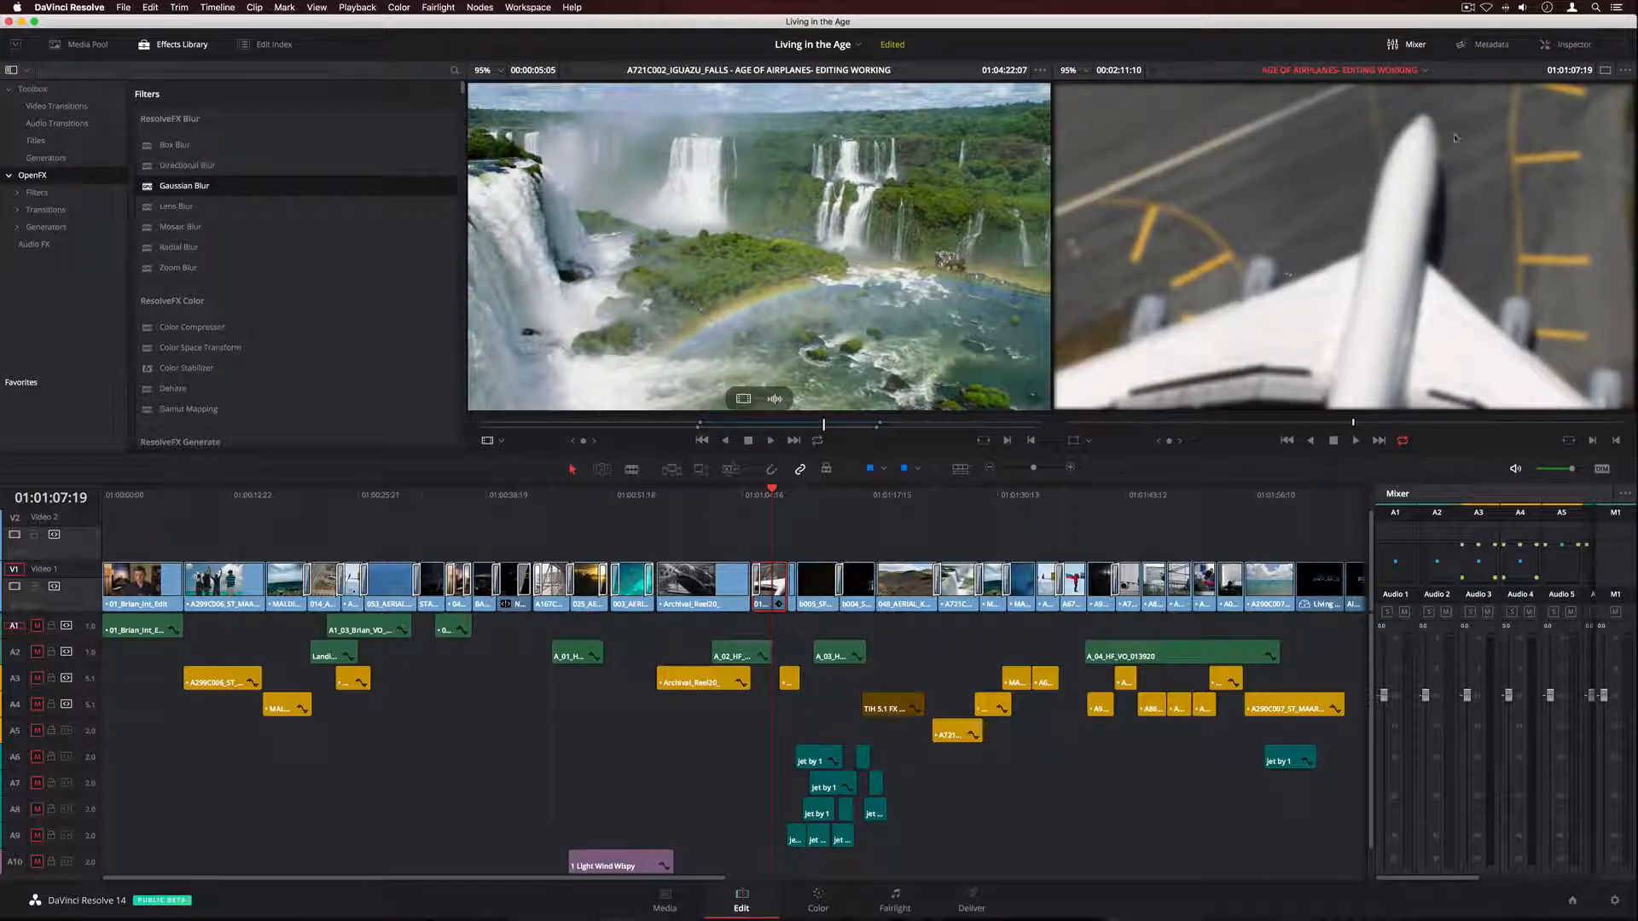
left_click(1569, 45)
left_click(1534, 96)
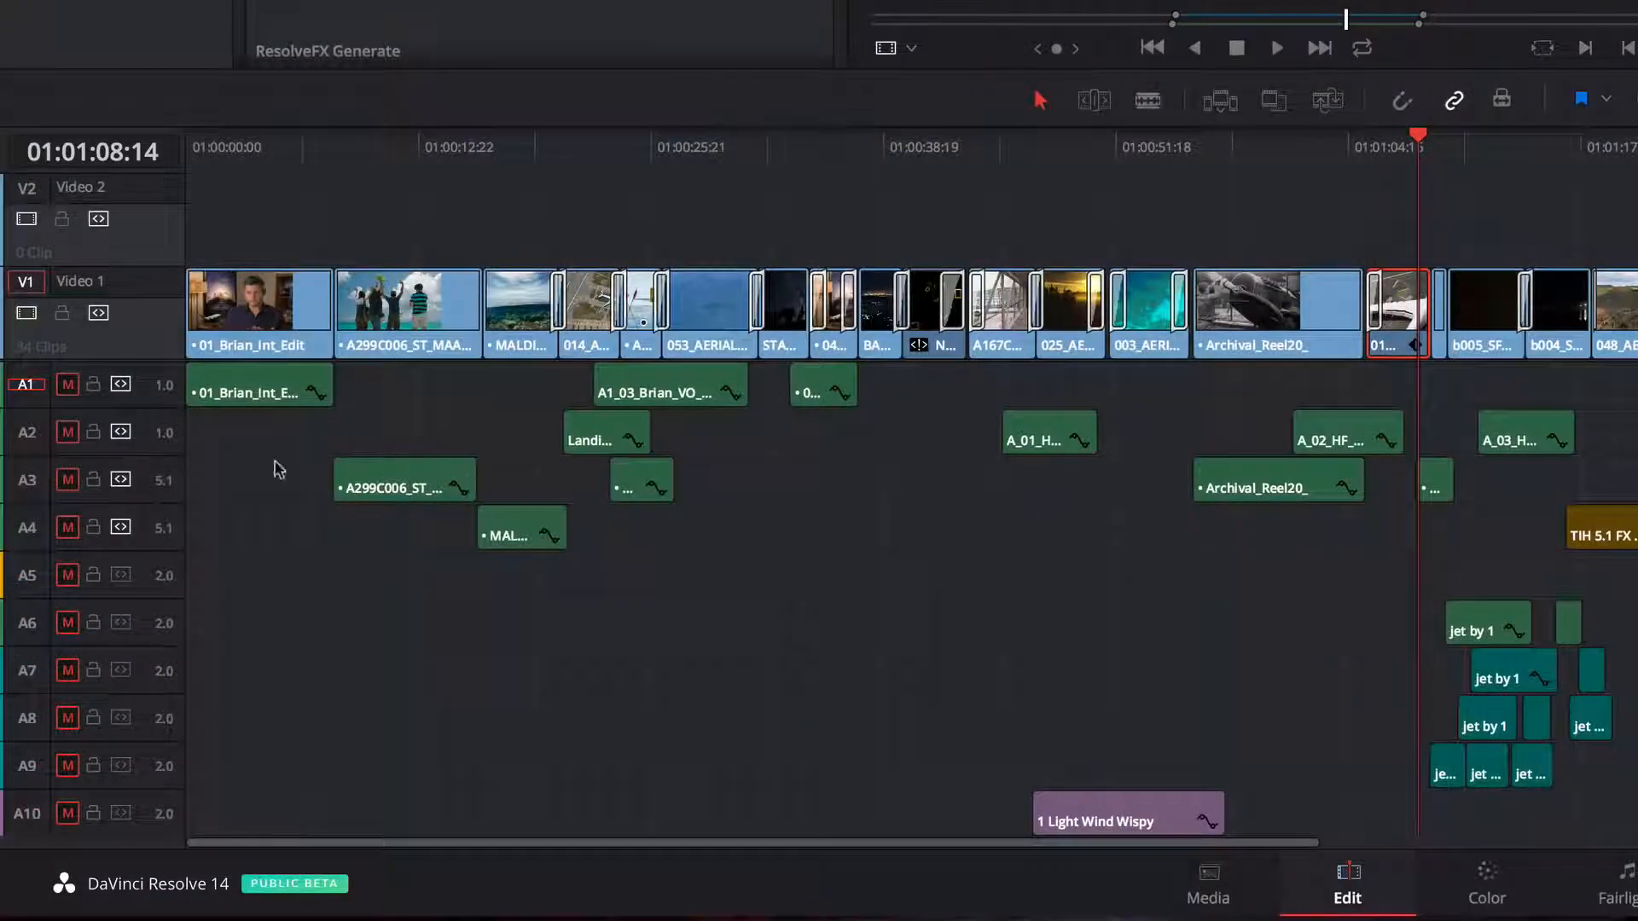
- Change the colour of audio track A3 to Apricot
right_click(39, 483)
mouse_move(170, 683)
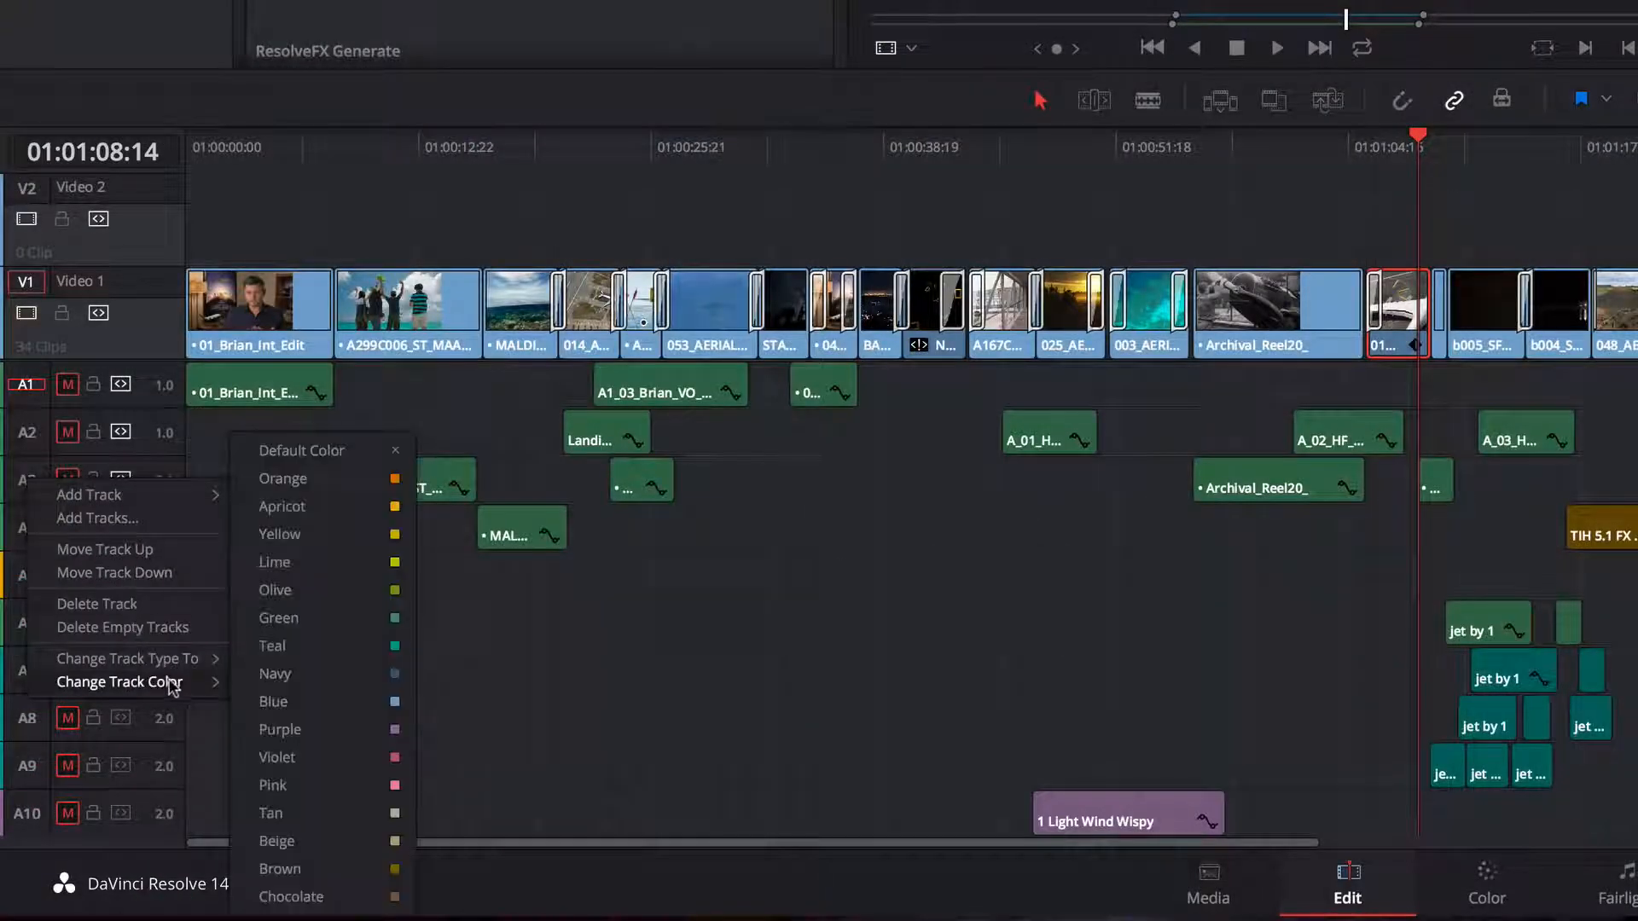
left_click(331, 509)
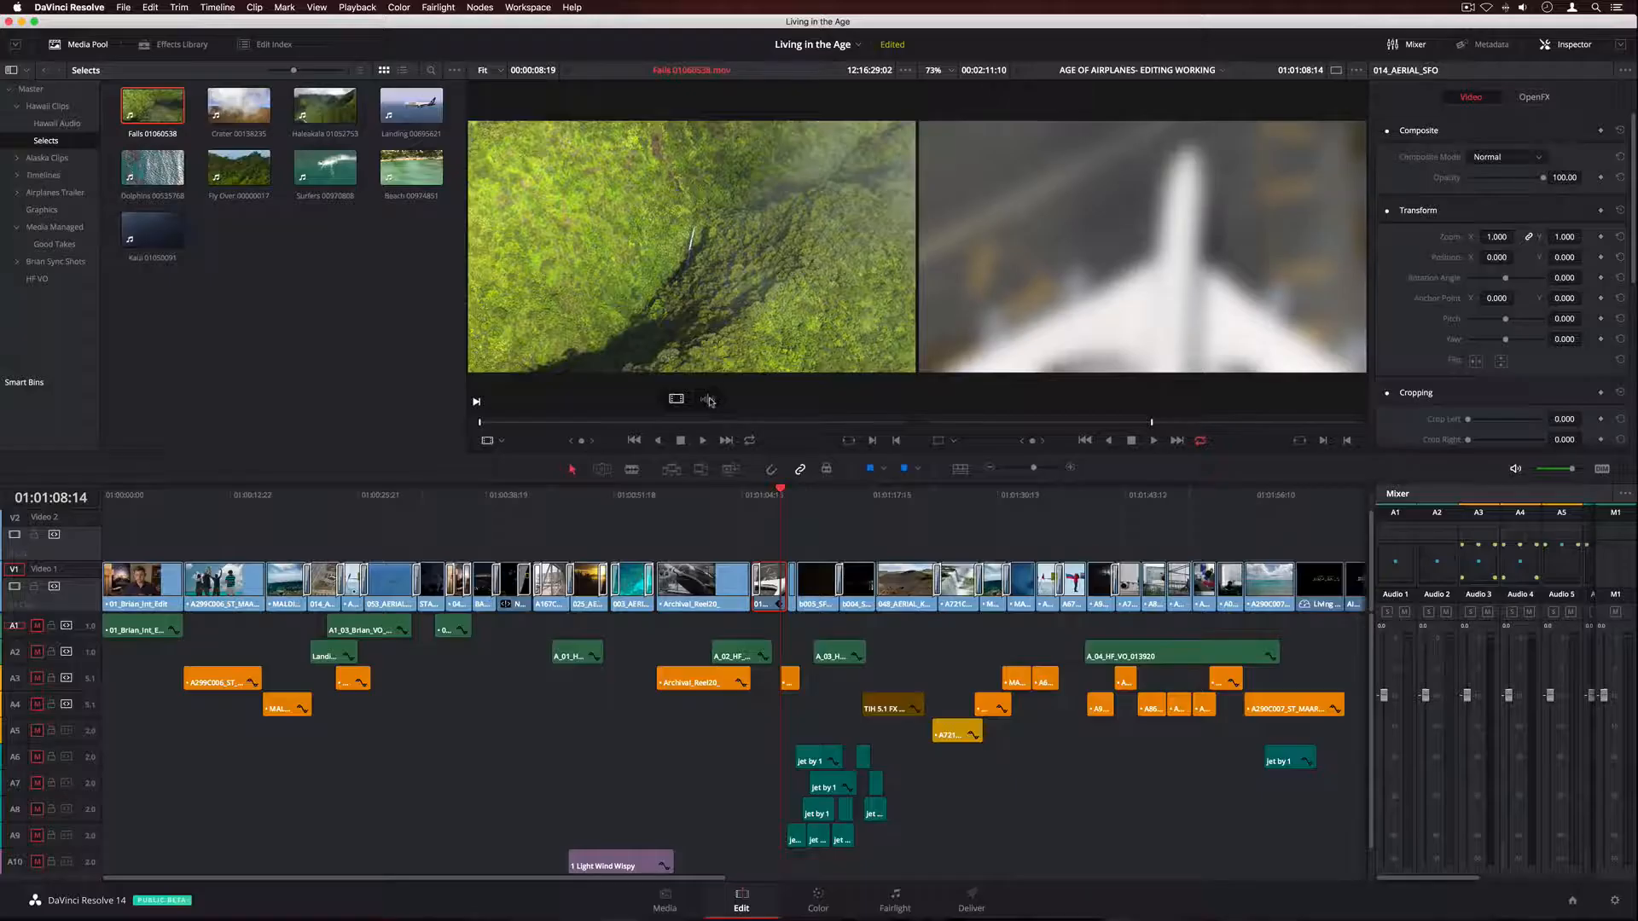
- Edit only the audio of Falls 01060538 into the timeline's audio tracks
left_click_drag(709, 399, 483, 703)
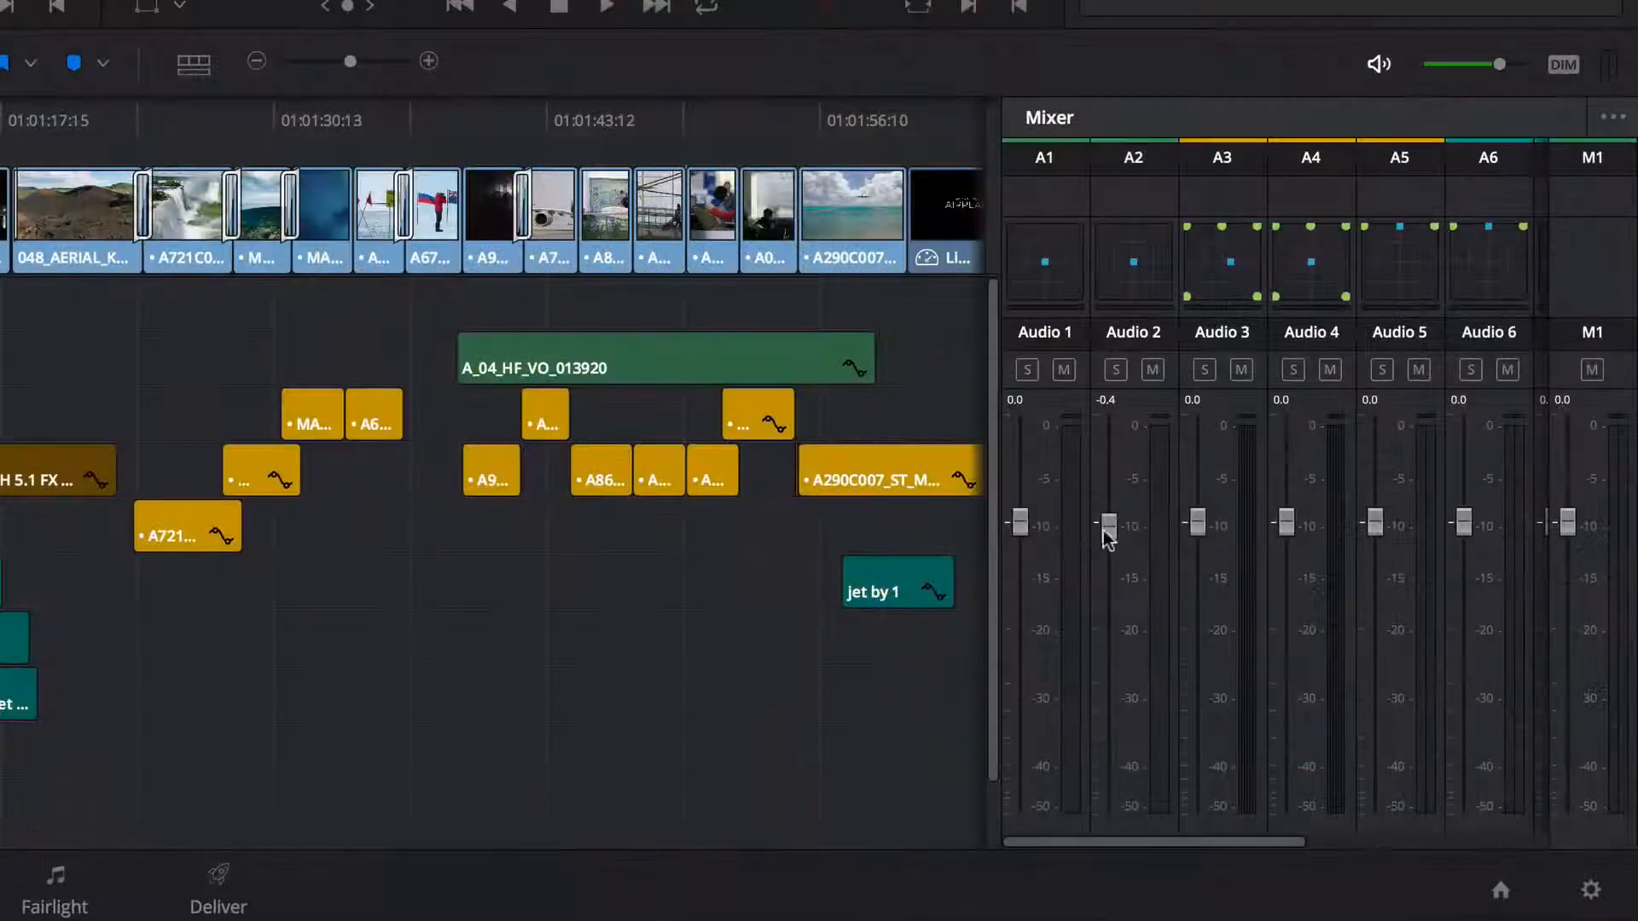
- Adjust the level of Audio 2 slightly with its mixer fader
mouse_move(1423, 682)
left_mouse_down()
mouse_move(1428, 730)
mouse_move(1430, 692)
left_mouse_up()
left_click_drag(1114, 538, 1113, 529)
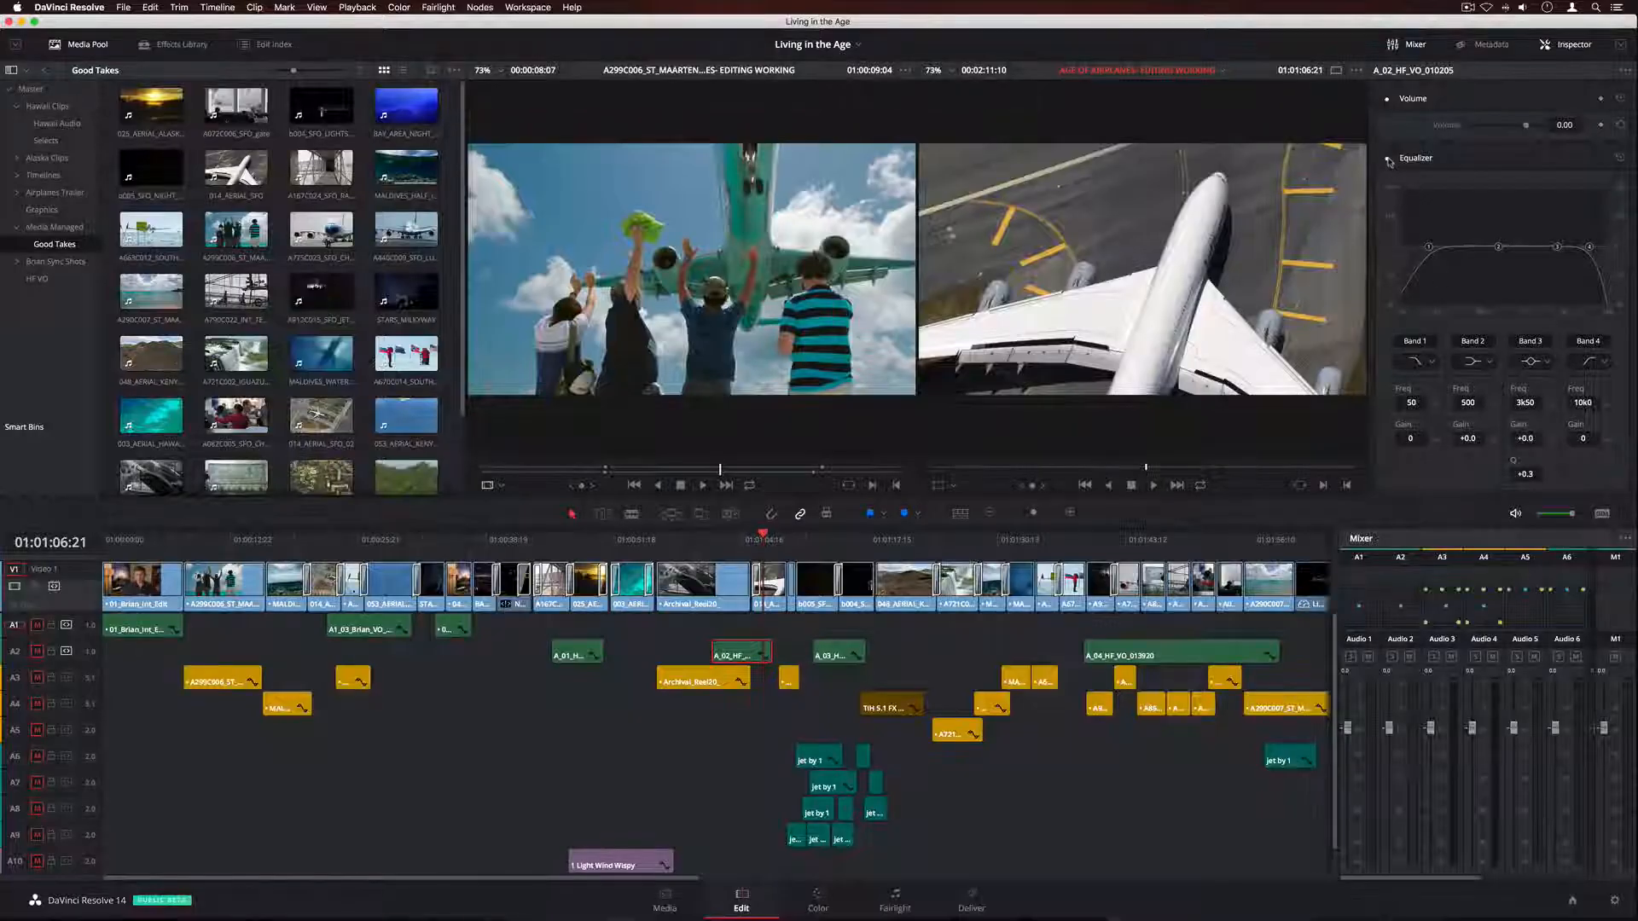
- Enable the equalizer on the A_02_HF_VO_010205 clip and reshape its curve by moving a middle band point
left_click(1388, 159)
left_click_drag(1498, 247, 1563, 281)
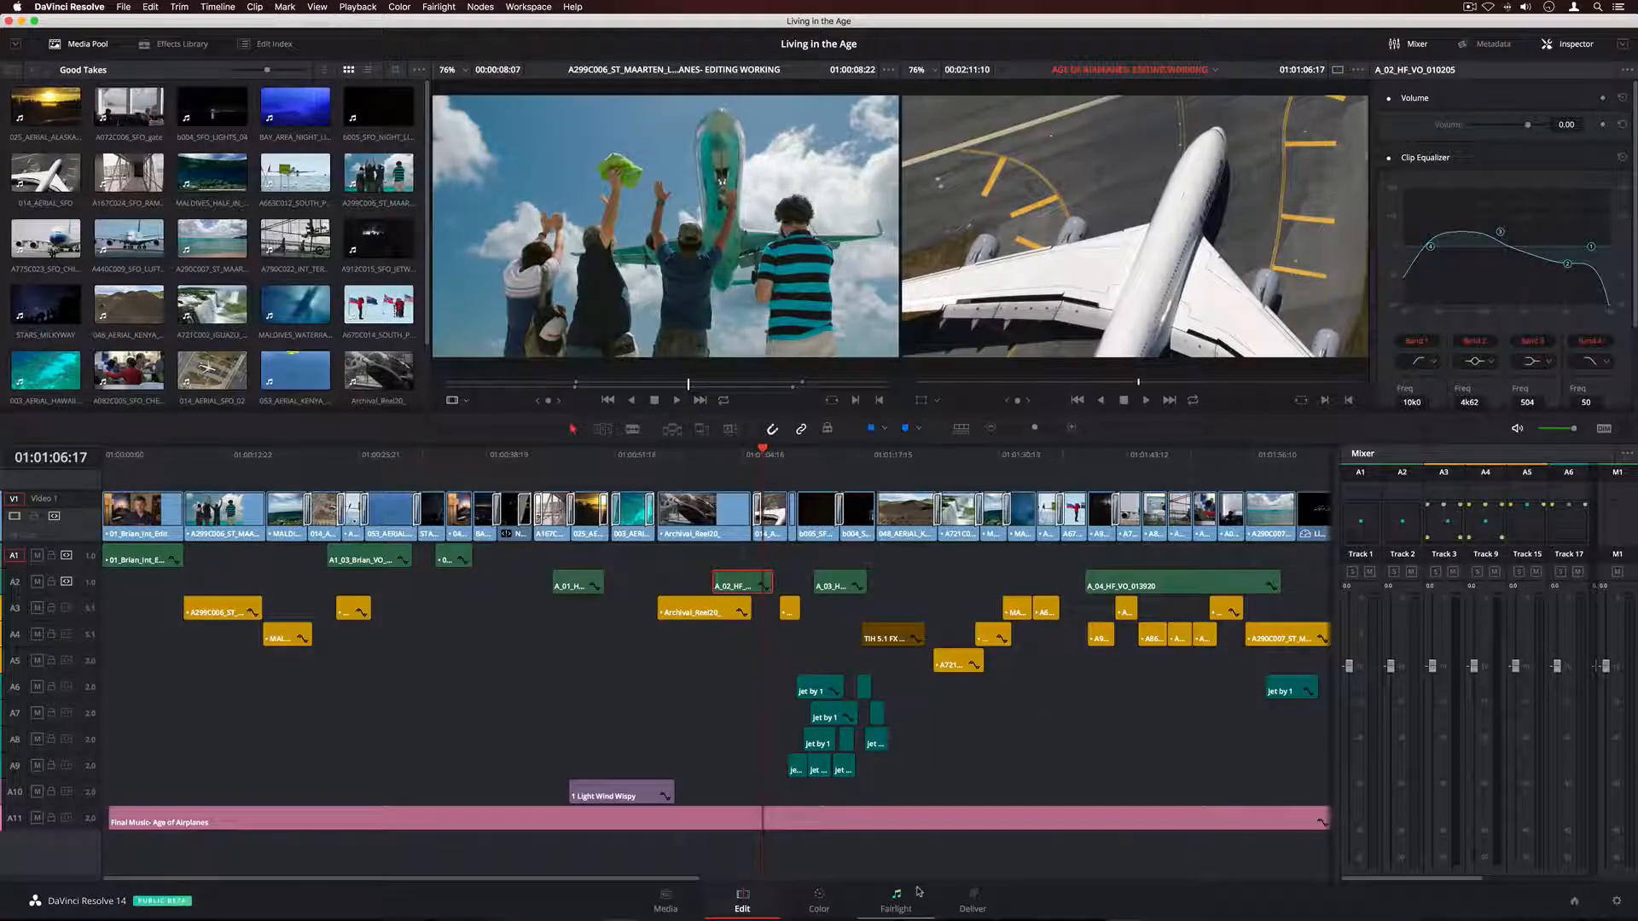
- Switch to the Fairlight page and set its timecode display to H/M/S/Frame/SubFrame/Samples
left_click(897, 899)
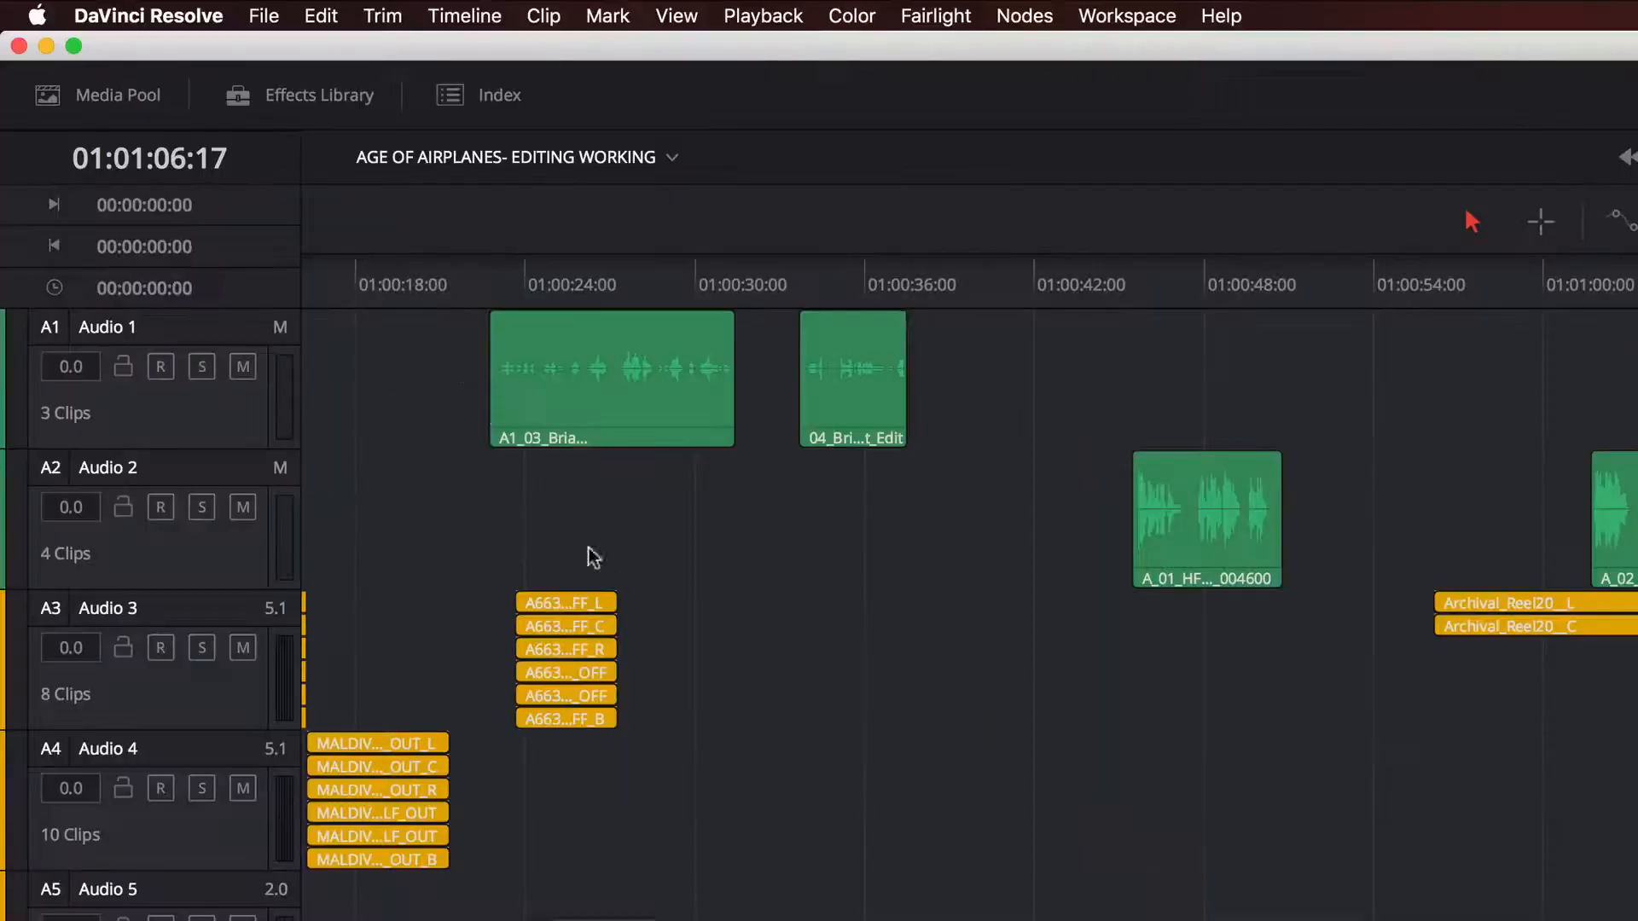
right_click(268, 172)
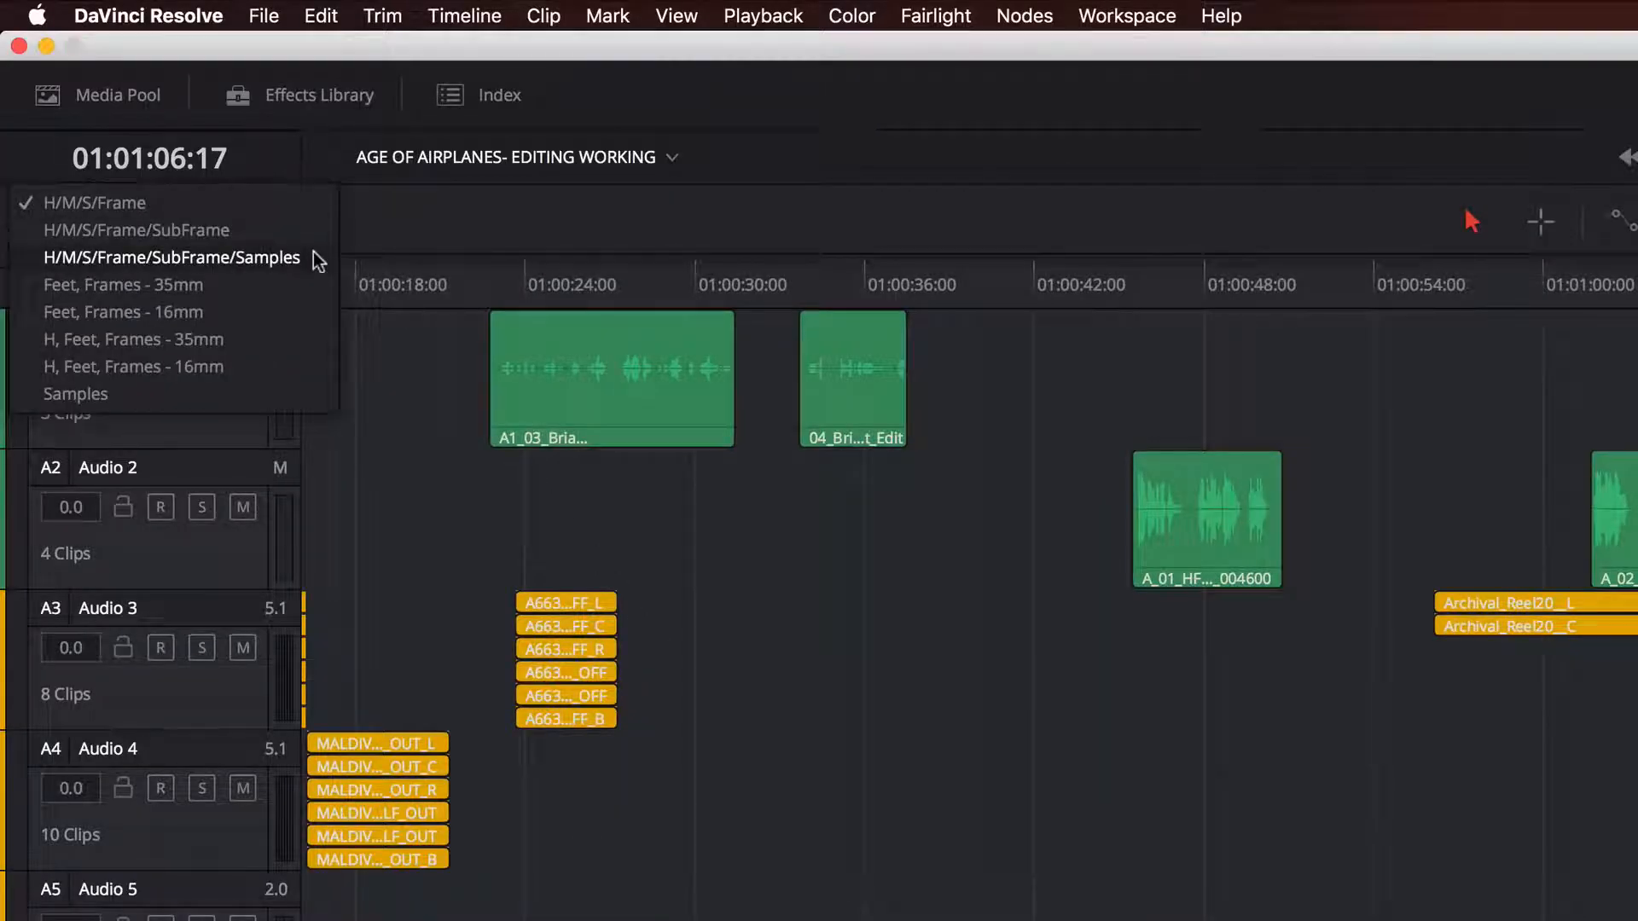
left_click(256, 258)
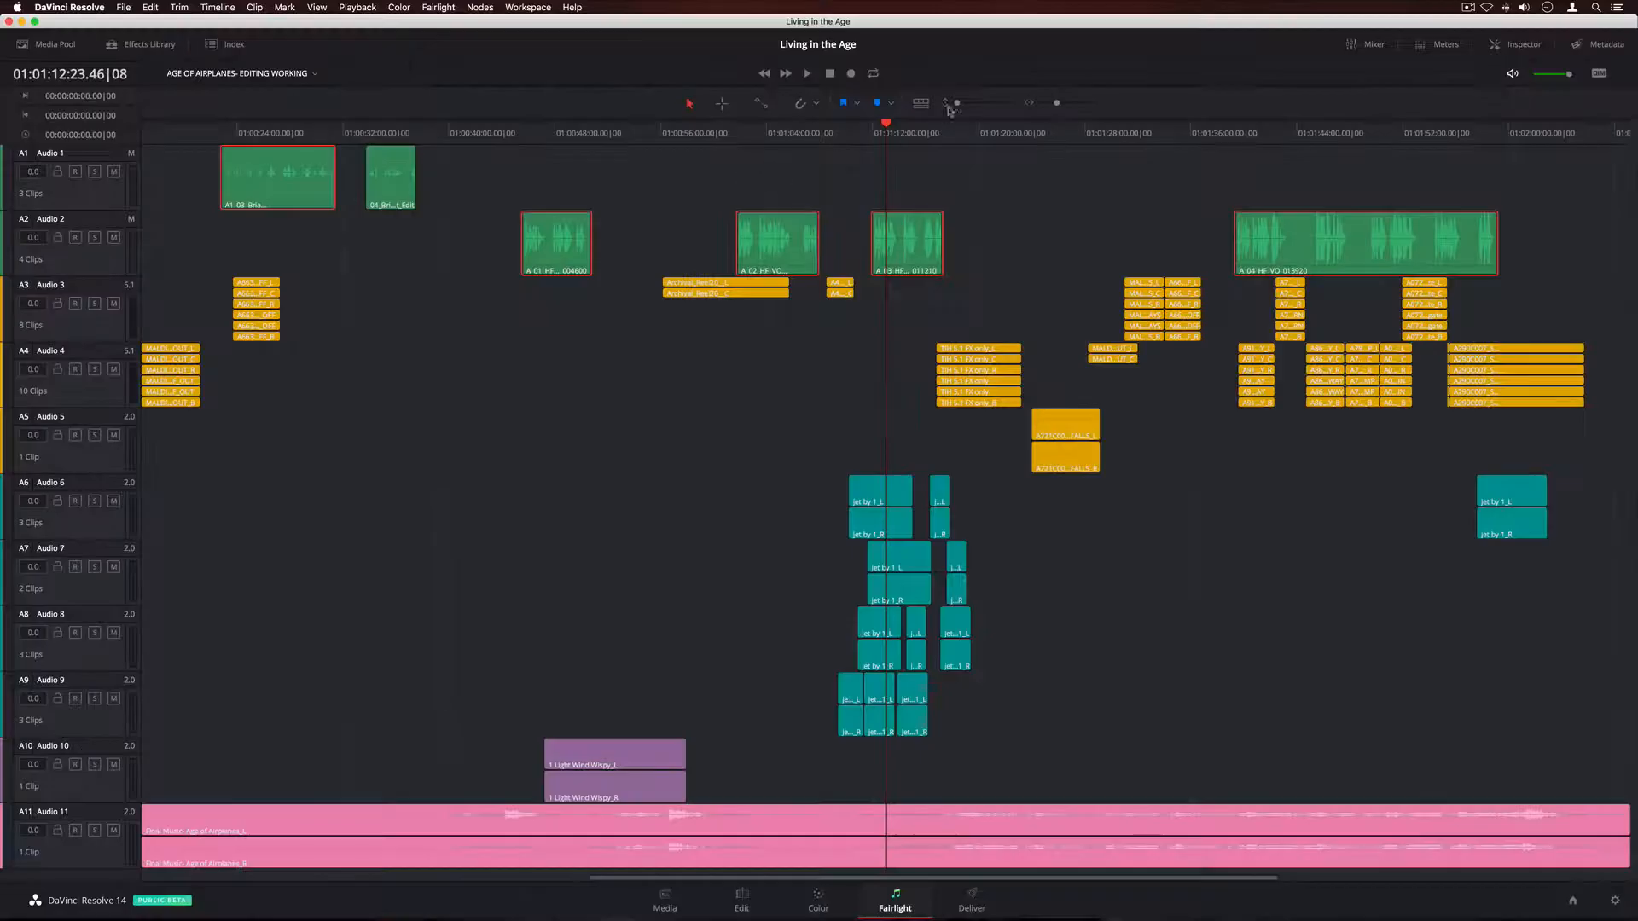
- Increase the height of all timeline tracks and lock the Audio 2 track height to Large
left_click_drag(956, 103, 988, 103)
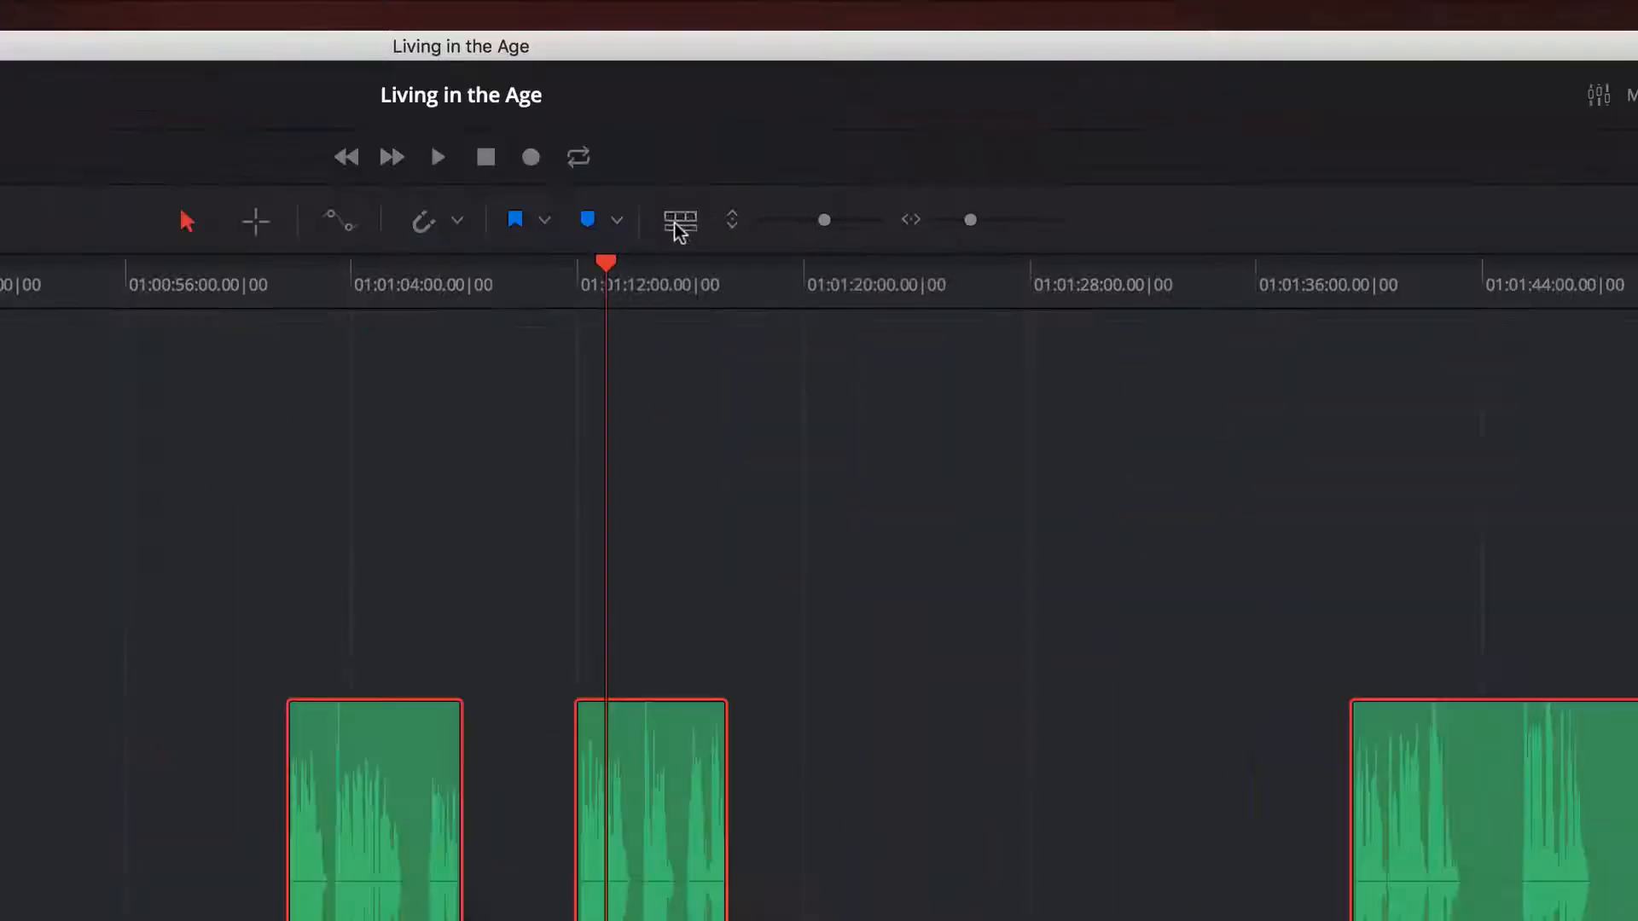
left_click(919, 103)
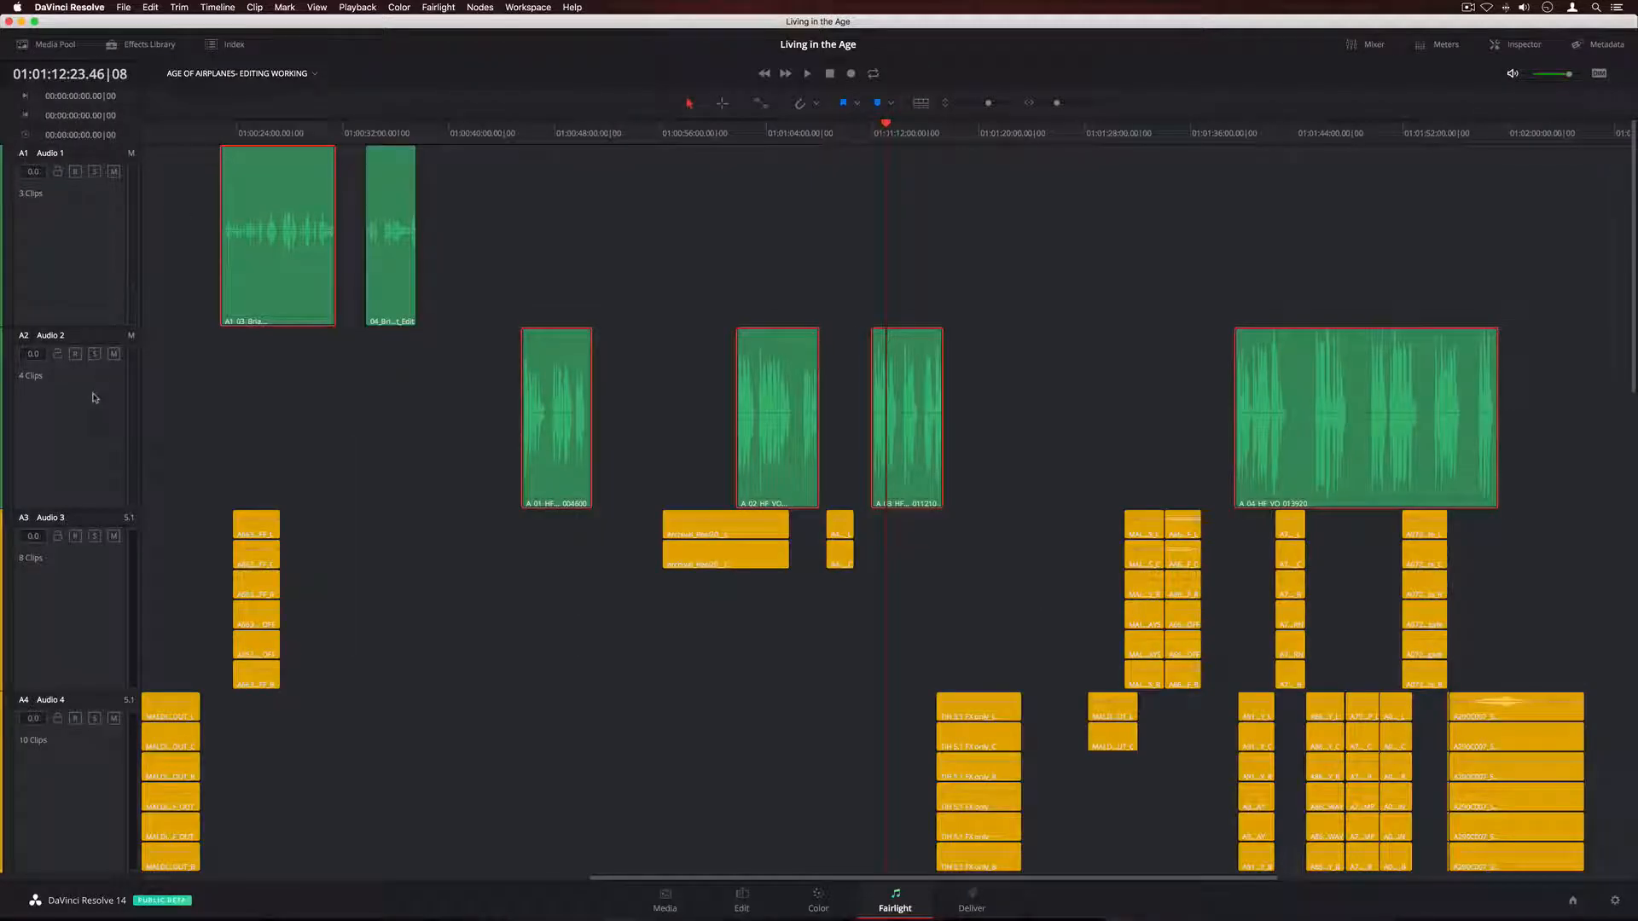
right_click(93, 401)
mouse_move(168, 462)
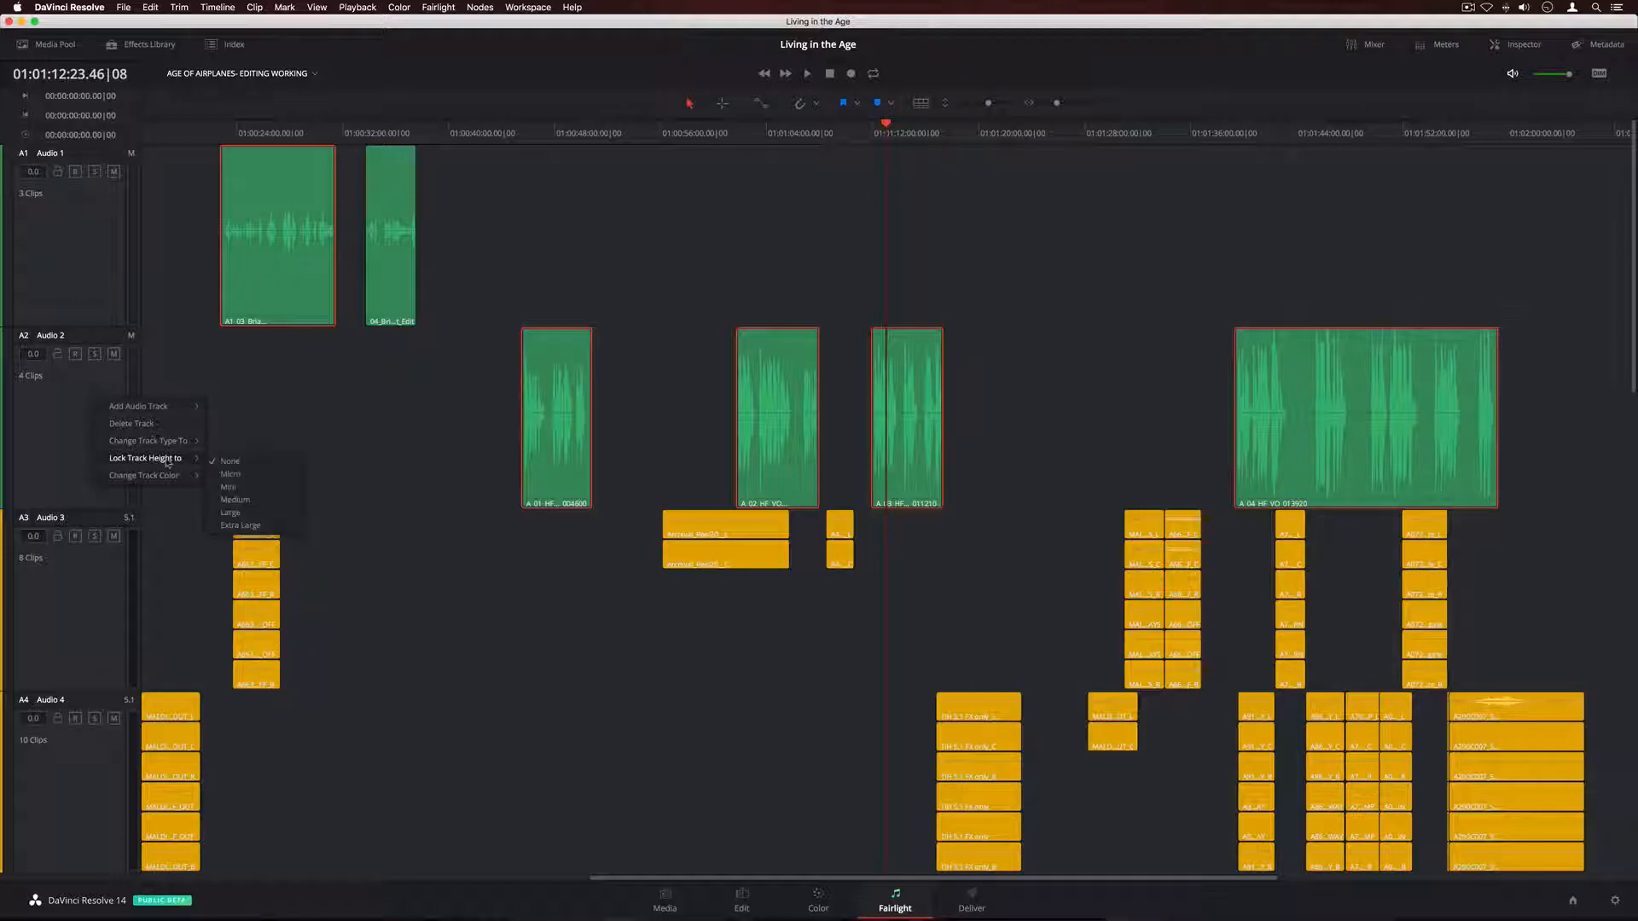
left_click(258, 516)
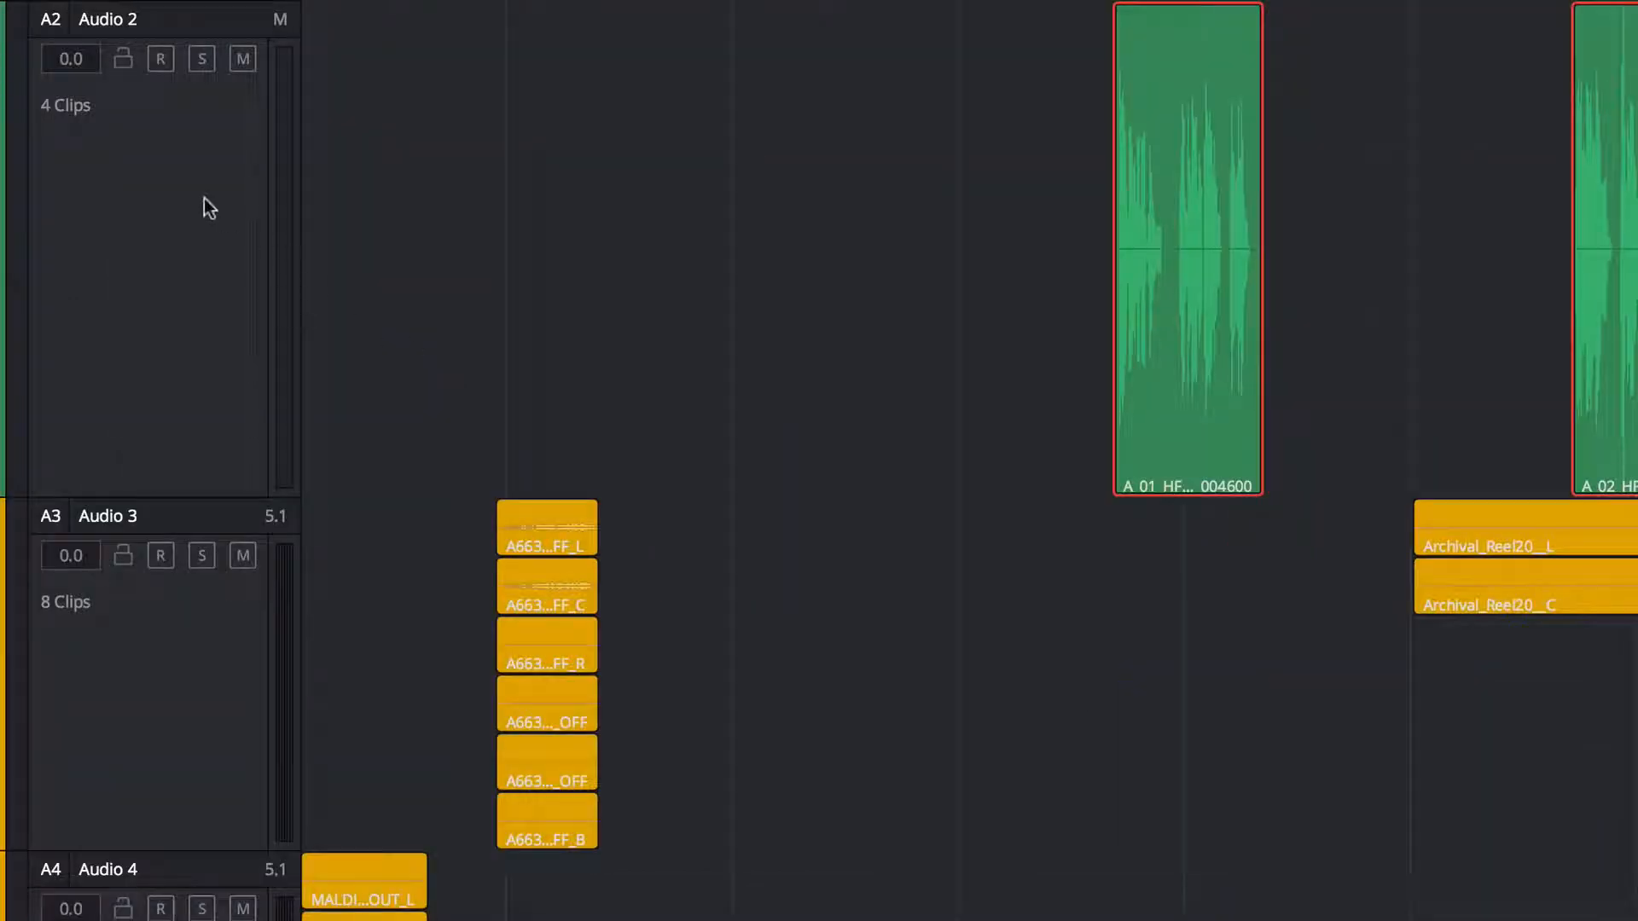
right_click(203, 198)
mouse_move(306, 299)
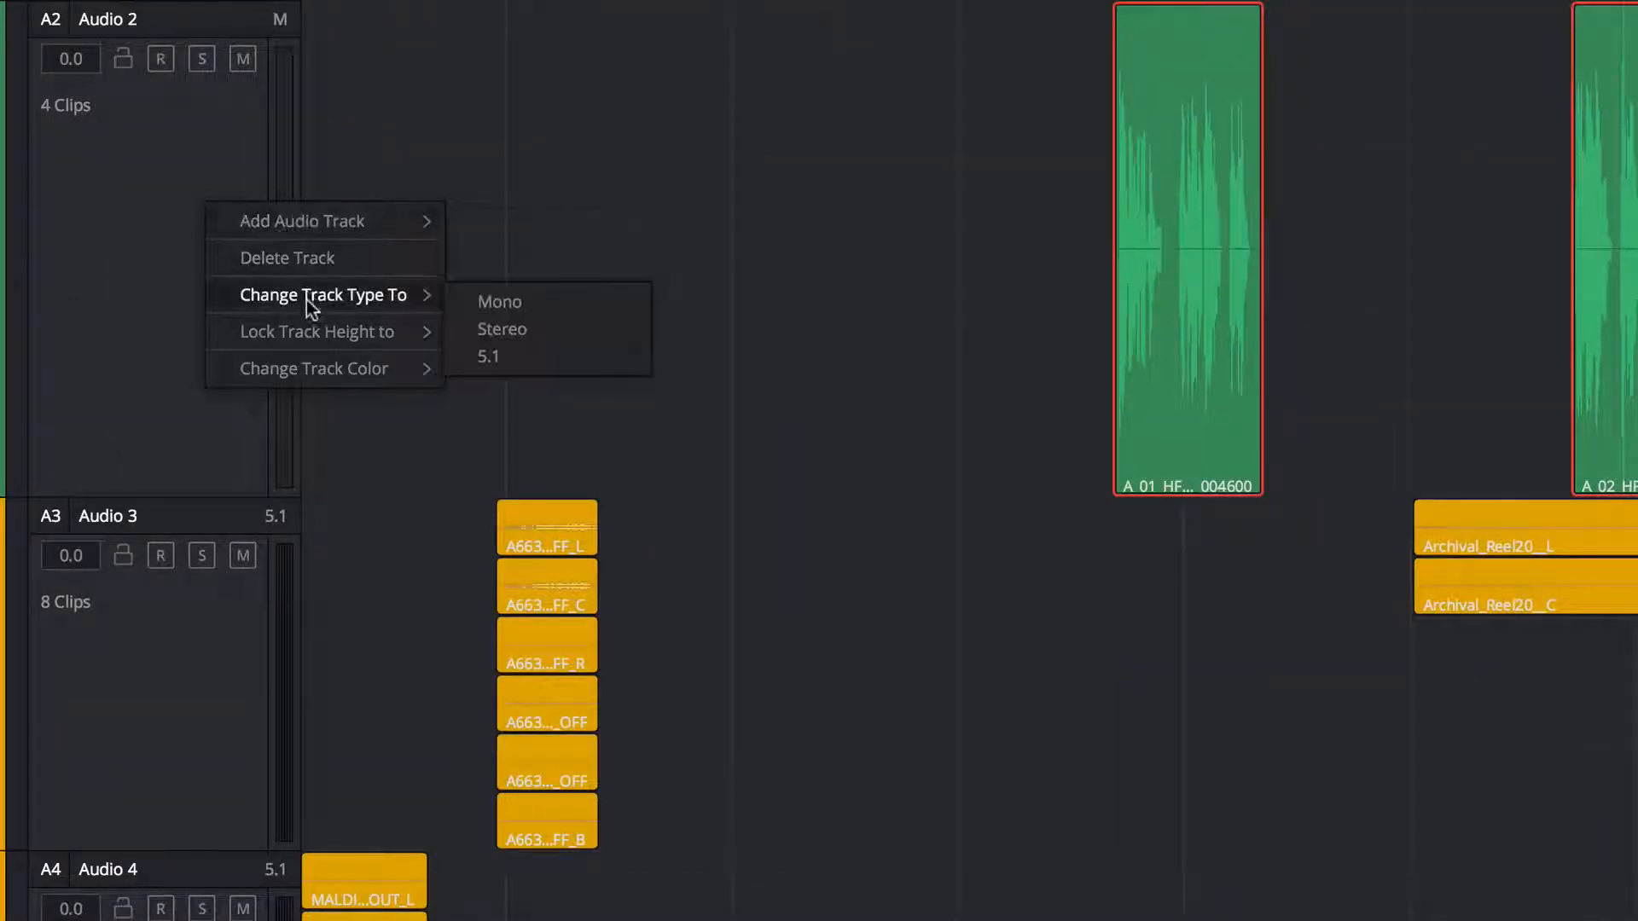
mouse_move(329, 365)
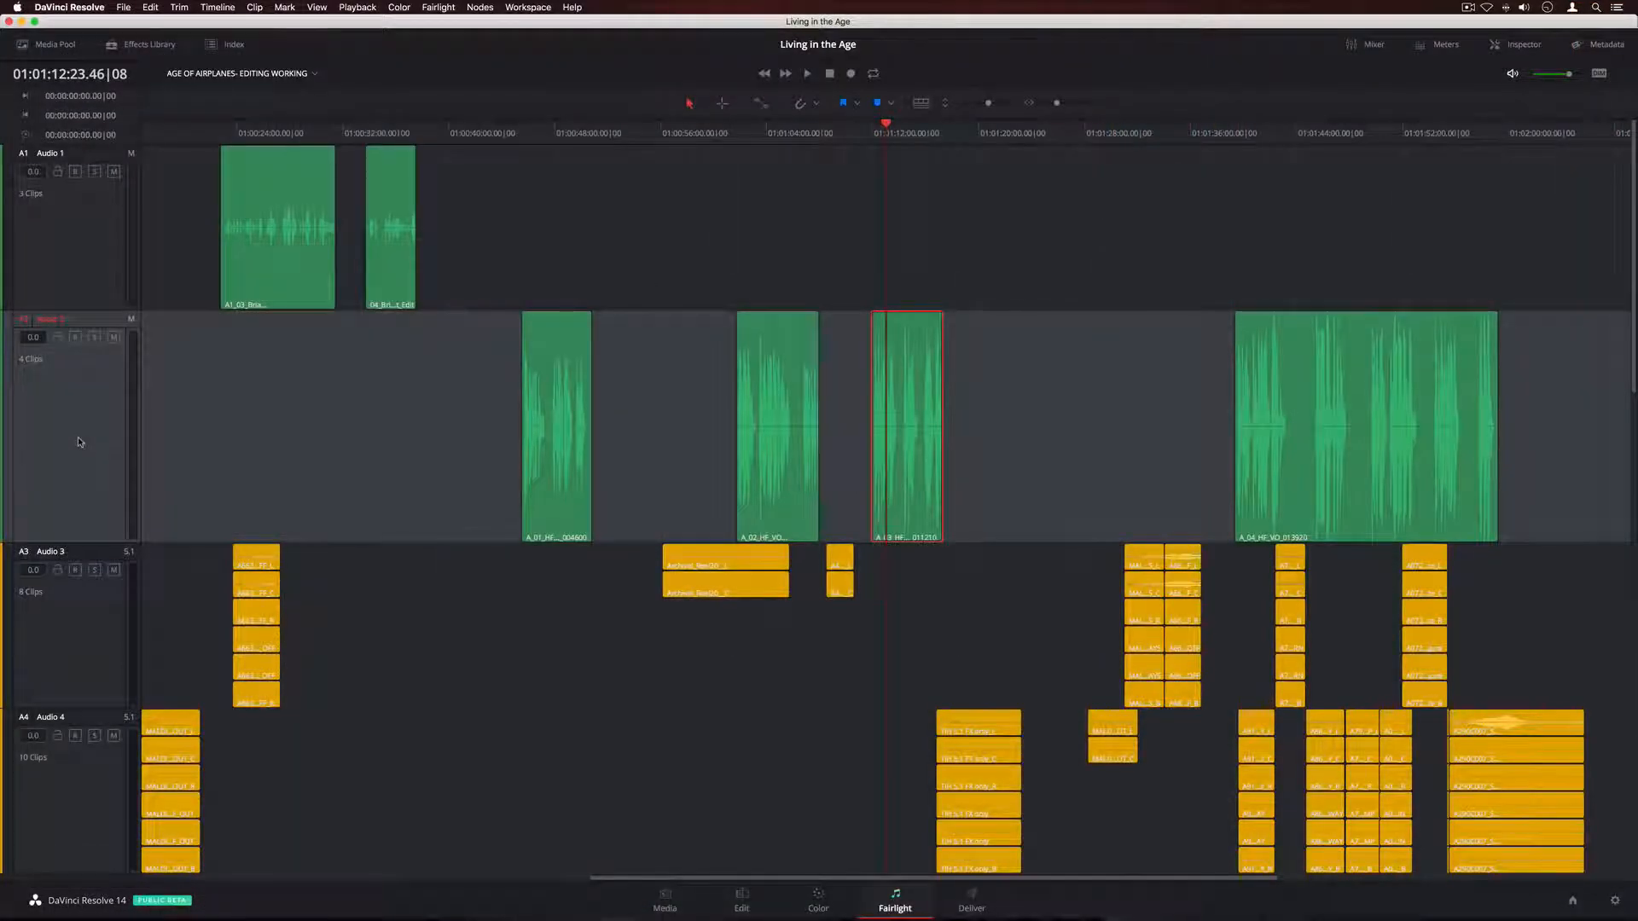
- Examine the waveform of the Audio 2 voice-over clip at the playhead down to sample level, and return to the overview
key("super+equal")
key("super+equal")
key("super+equal")
key("super+equal")
key("super+equal")
key("super+equal")
key("super+equal")
key("super+equal")
key("super+equal")
key("super+equal")
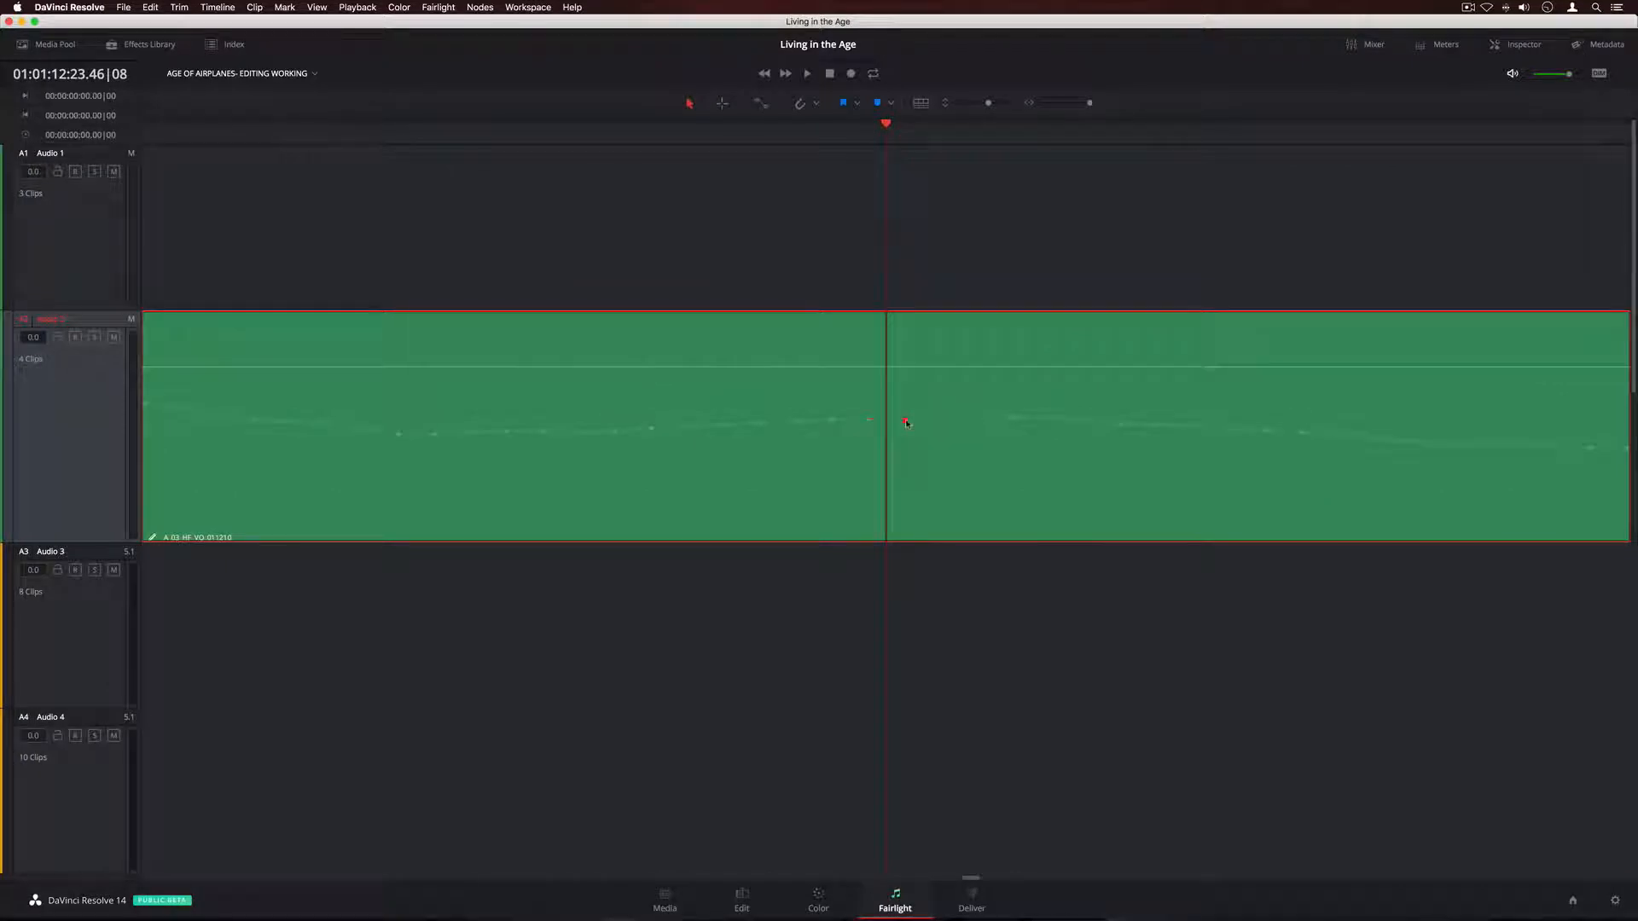
key("super+minus")
key("super+minus")
key("super+minus")
key("super+minus")
key("super+minus")
key("super+minus")
key("super+minus")
key("super+minus")
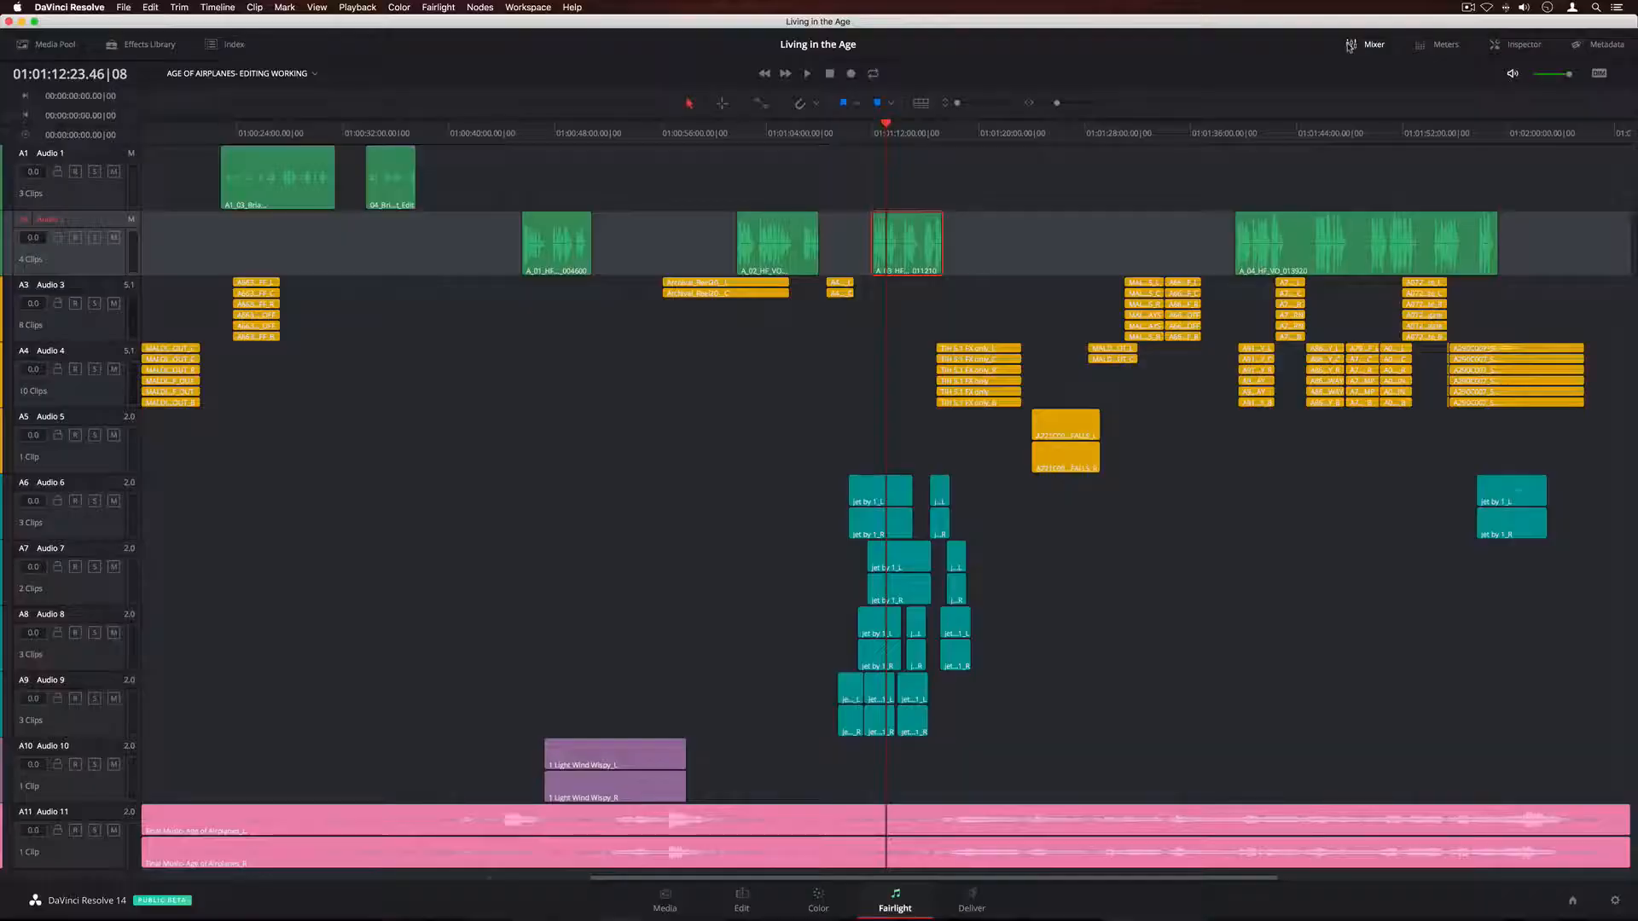
- Show the mixer, select Track 2 in it and change the layout to Small Track Mixer
left_click(1350, 44)
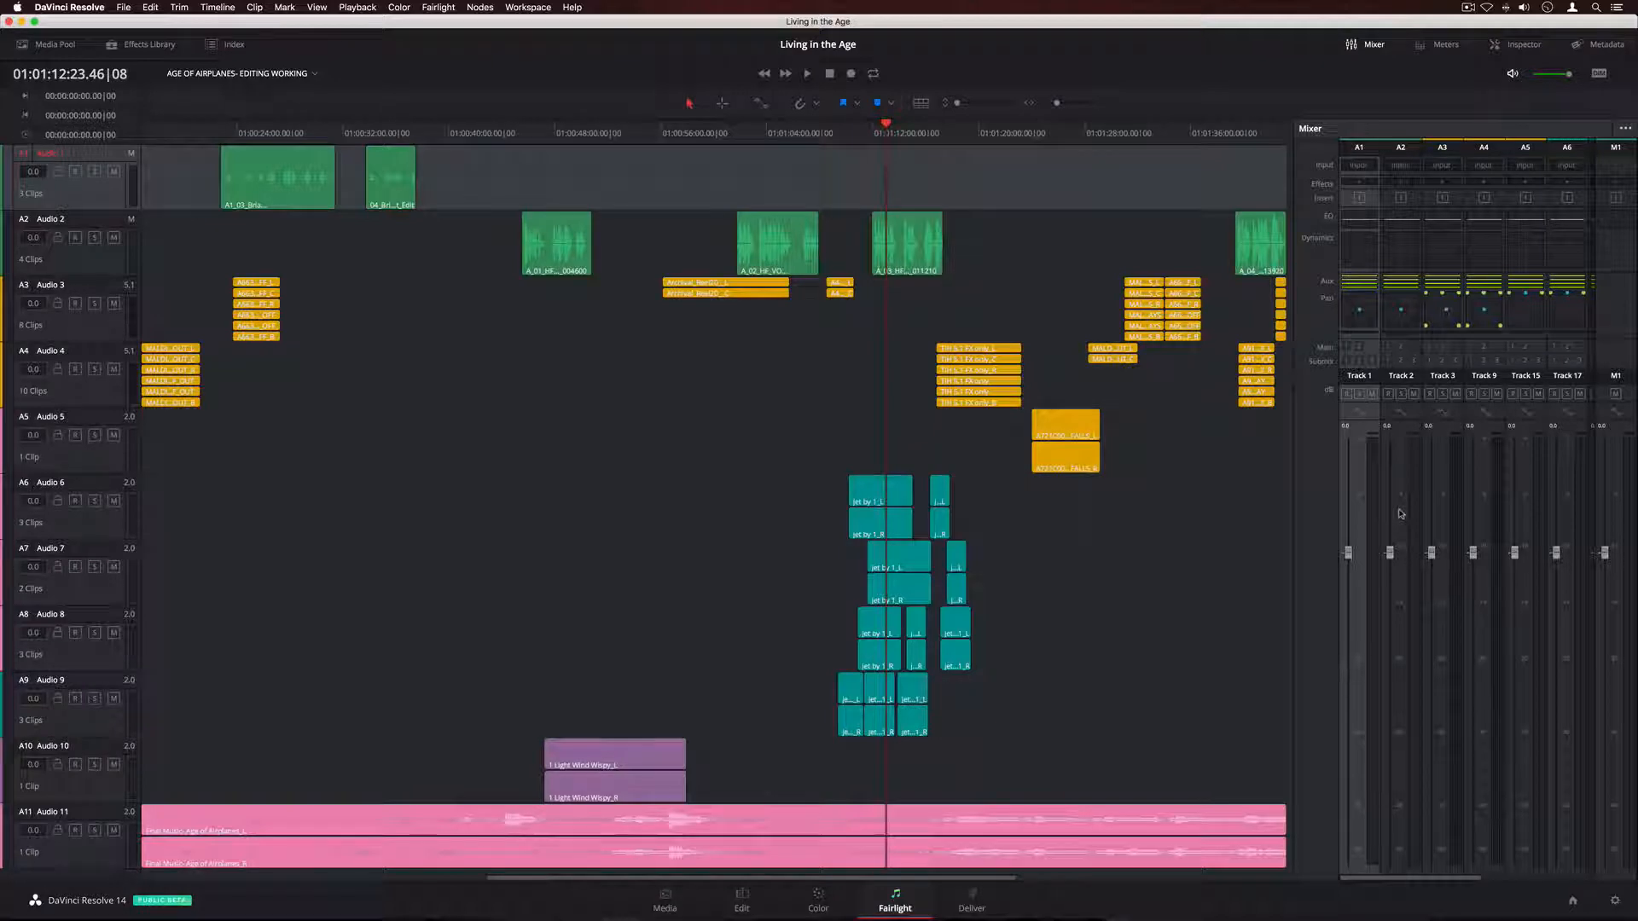
left_click(1400, 514)
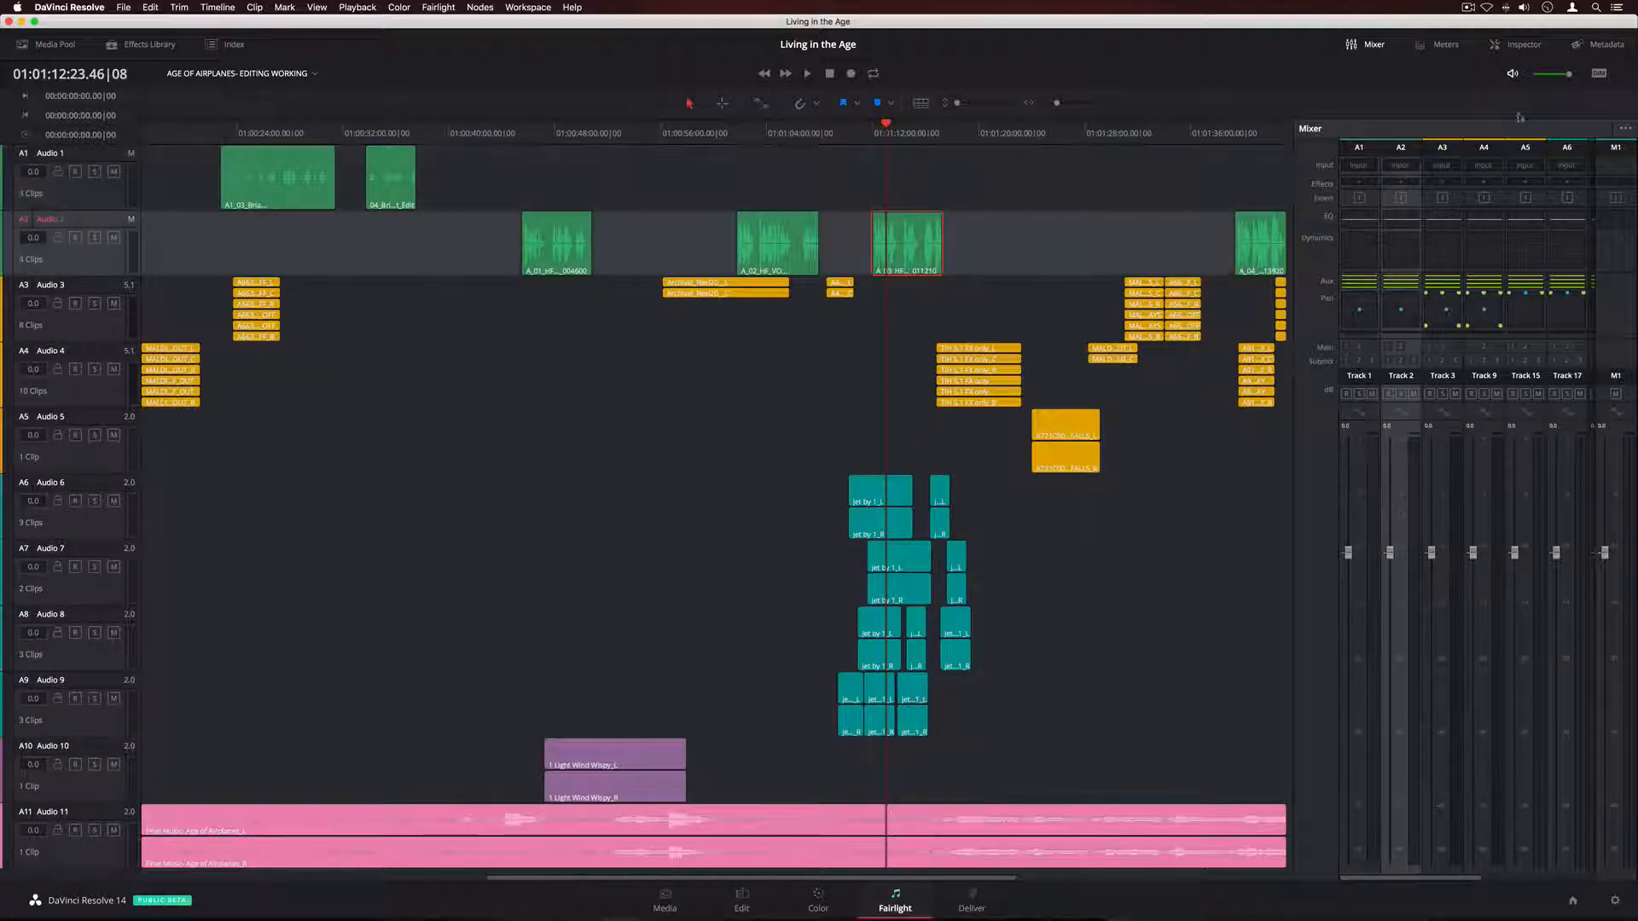
left_click(1621, 130)
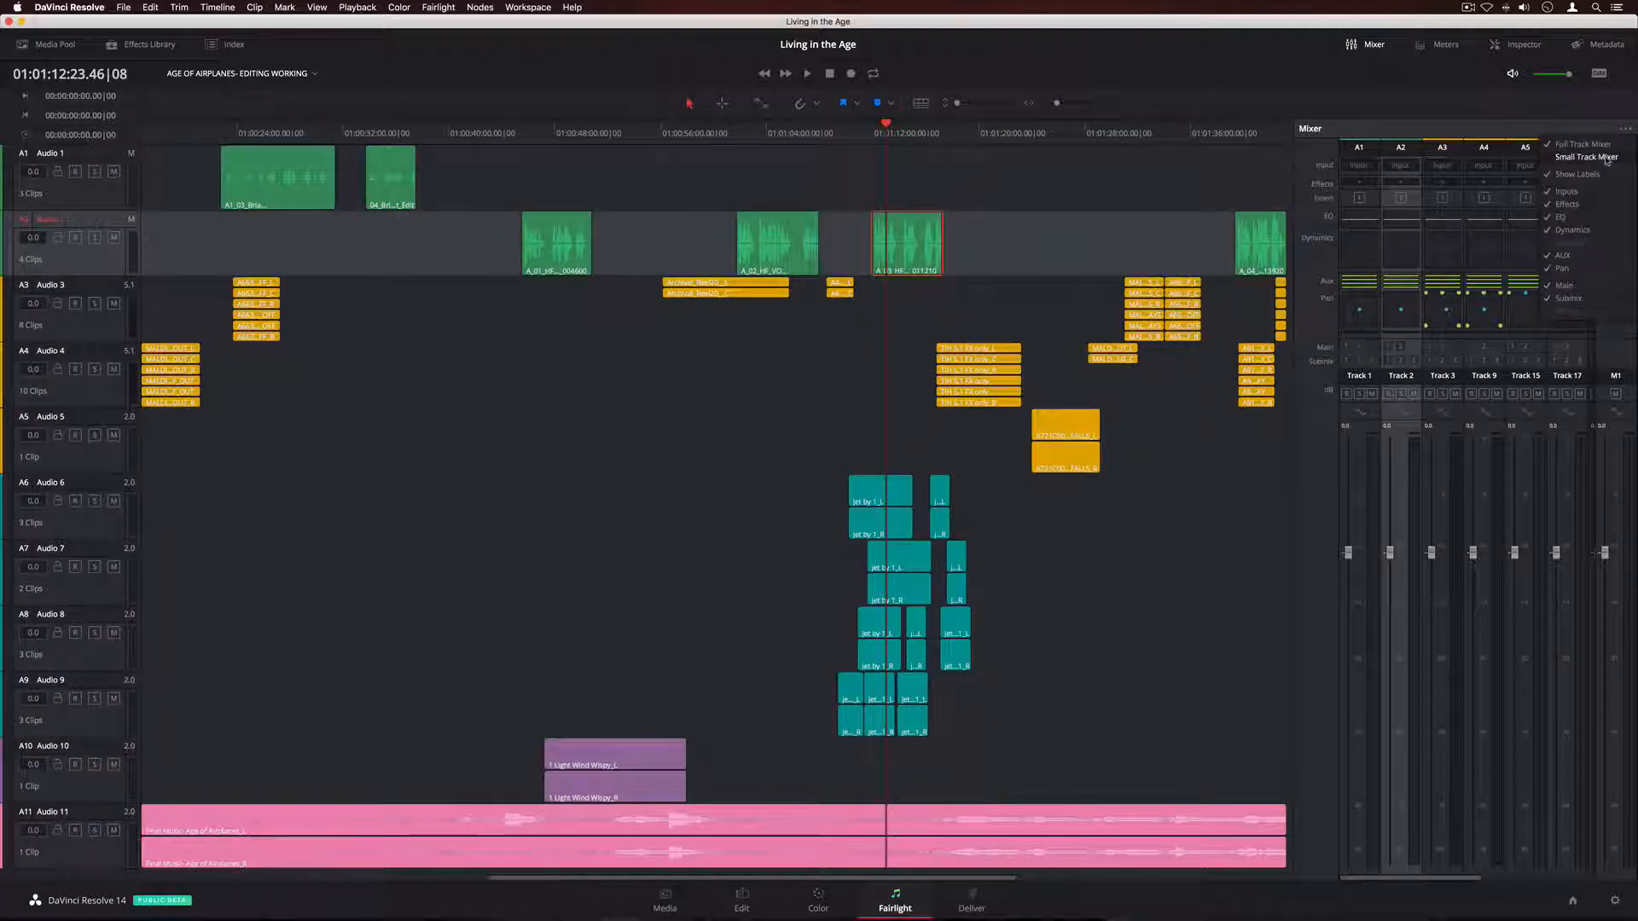
left_click(1602, 157)
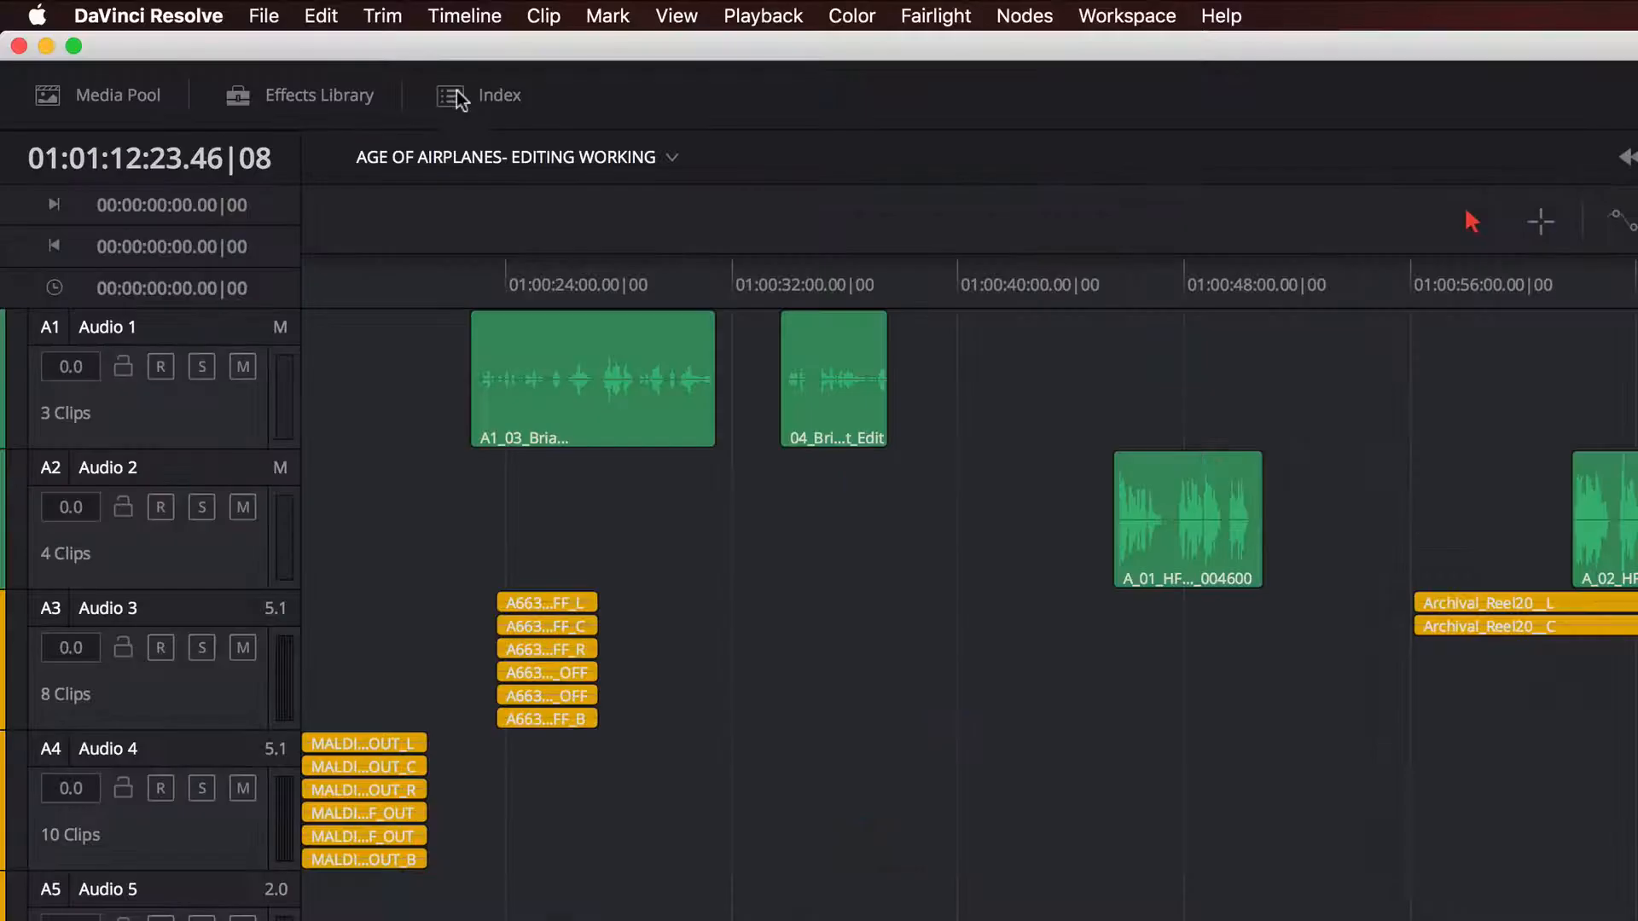
- Show the track index and hide tracks Audio 2, 3, 7, 8, 9 and 11
left_click(212, 45)
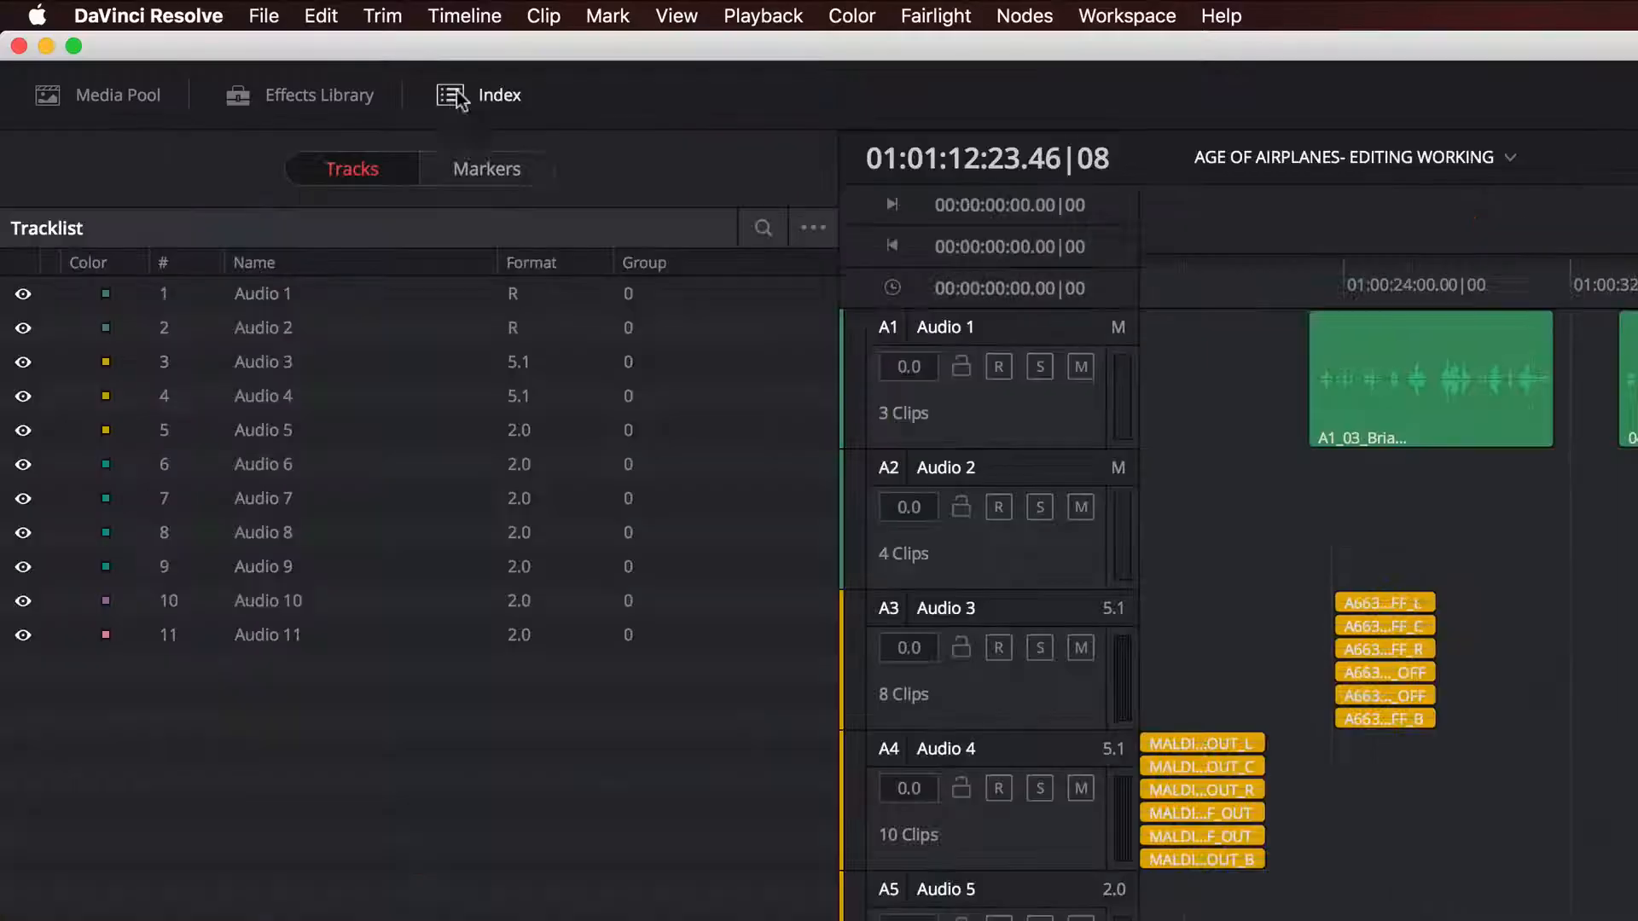
left_click(23, 328)
left_click(23, 362)
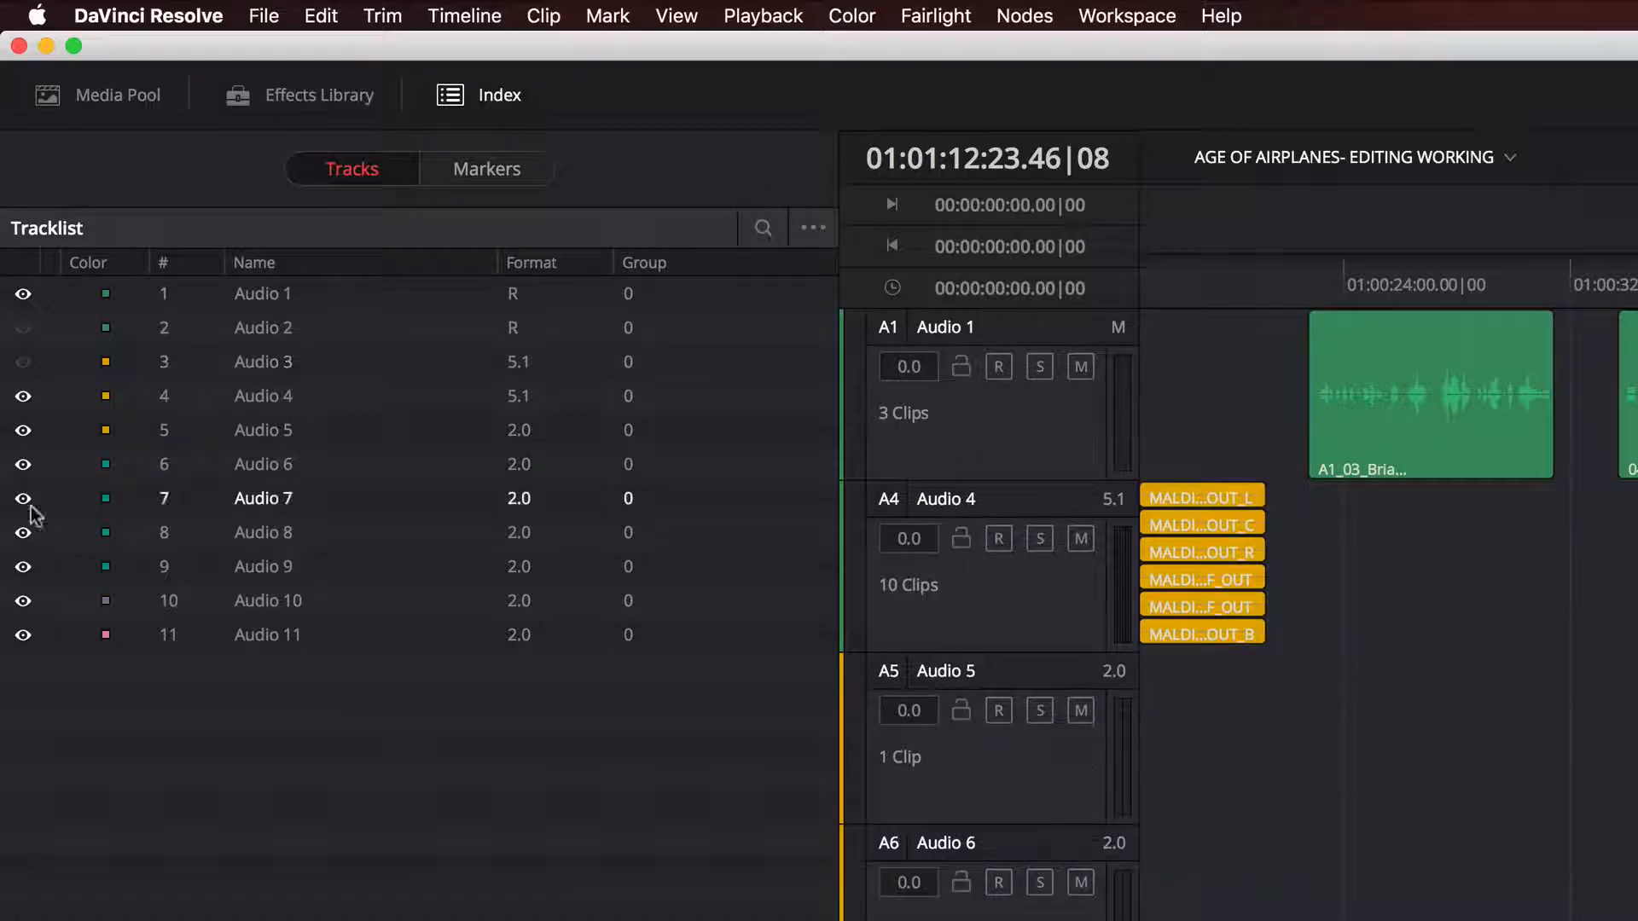
left_click(23, 498)
left_click(23, 532)
left_click(23, 567)
left_click(23, 635)
- Make the hidden tracks Audio 11, 9, 8, 7, 3 and 2 visible again
left_click(10, 297)
left_click(10, 265)
left_click(11, 249)
left_click(10, 233)
left_click(10, 169)
left_click(10, 153)
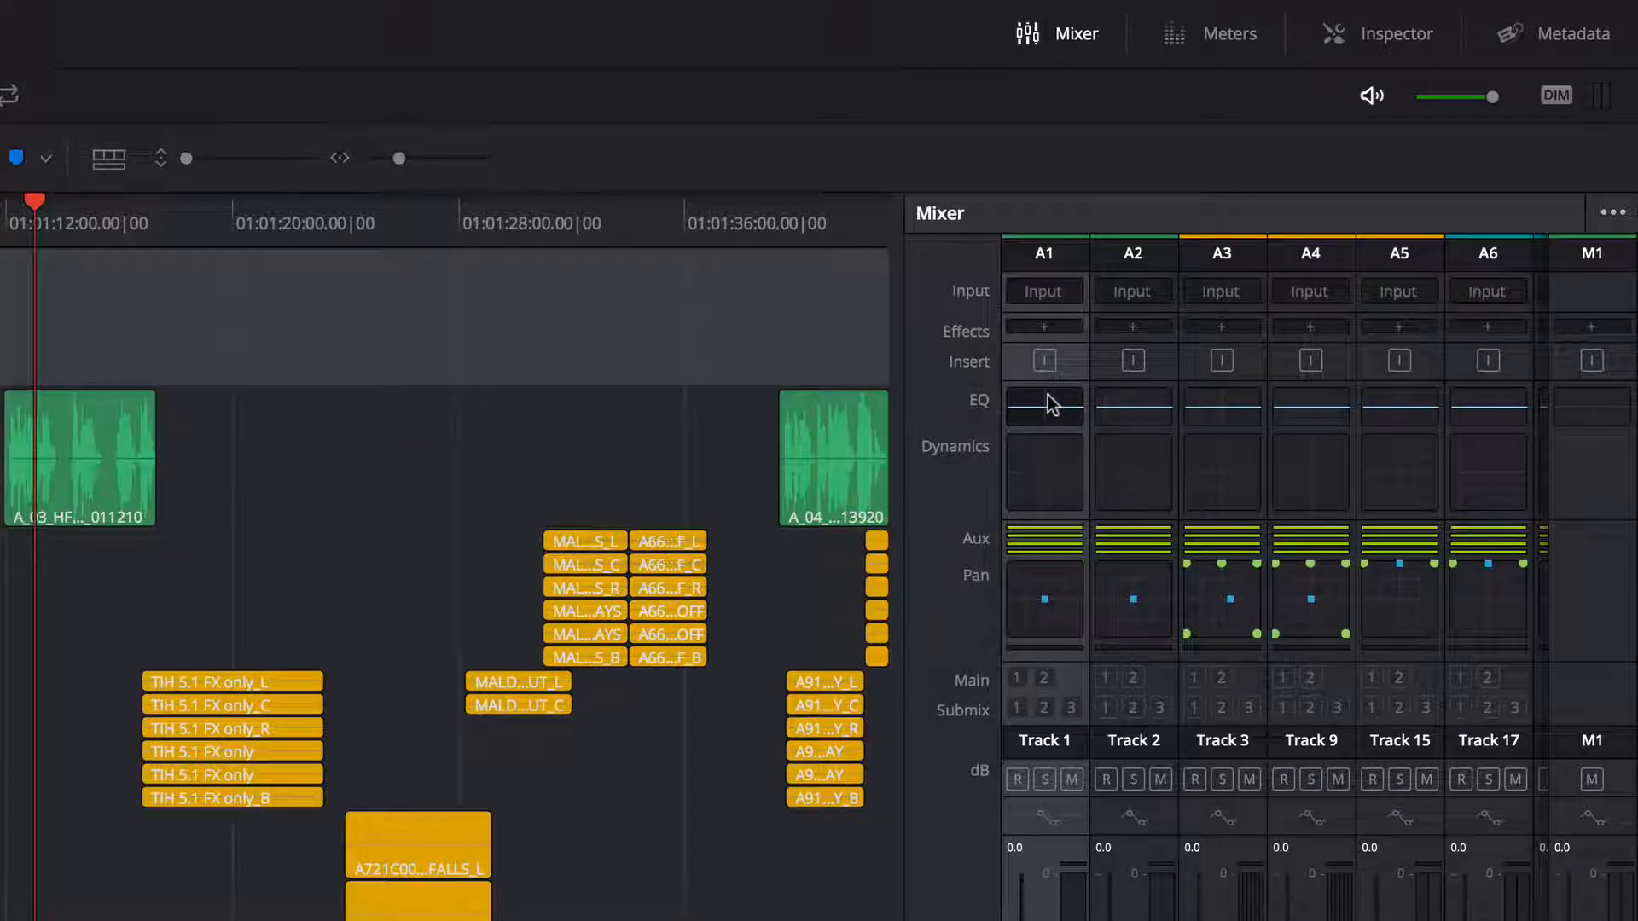
- Shape Track 1's equalizer with band 3 at 199 and +12.3, band 4 at 1k13 and -9.3, and band 5 at 6k40 and +6.5
double_click(1360, 216)
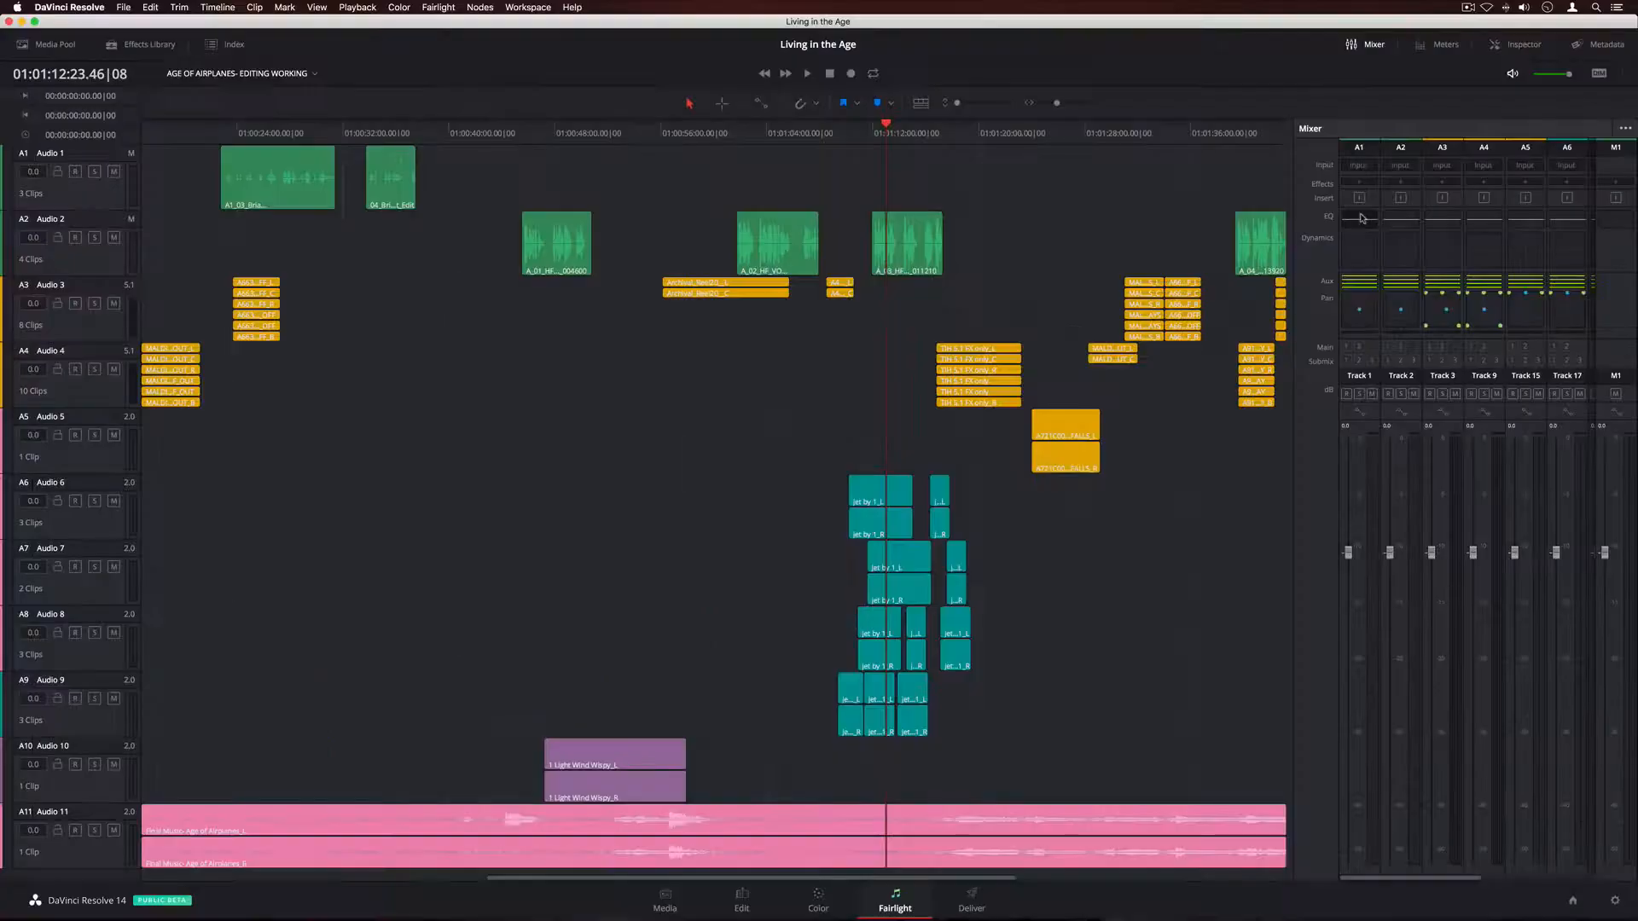
double_click(1052, 404)
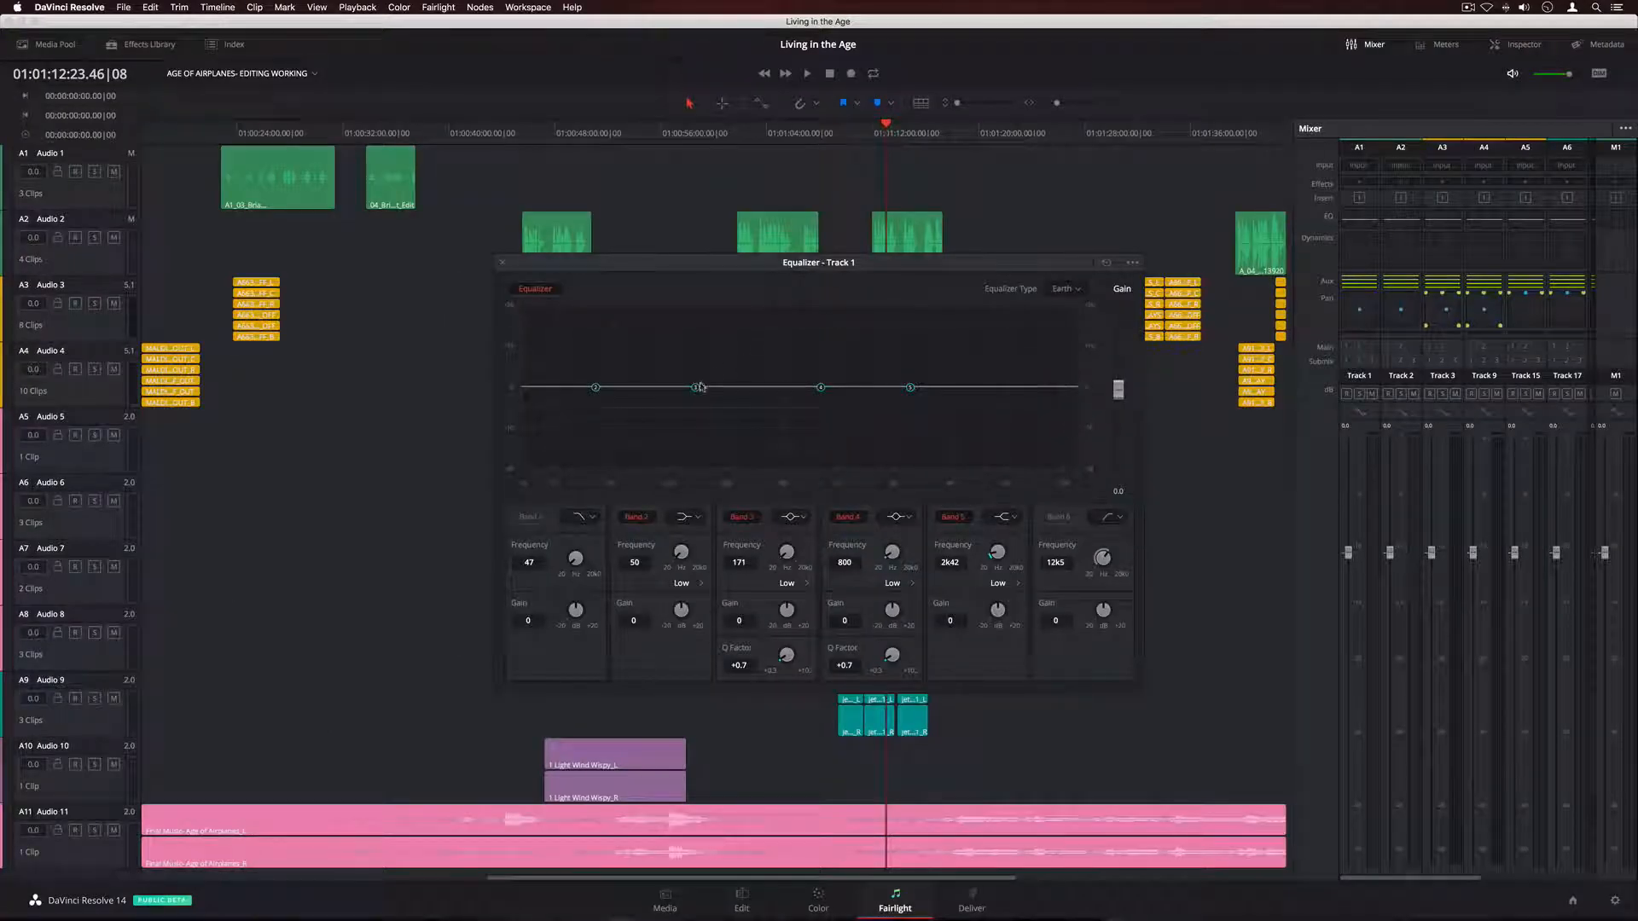
left_click_drag(699, 388, 707, 337)
left_click_drag(821, 391, 995, 364)
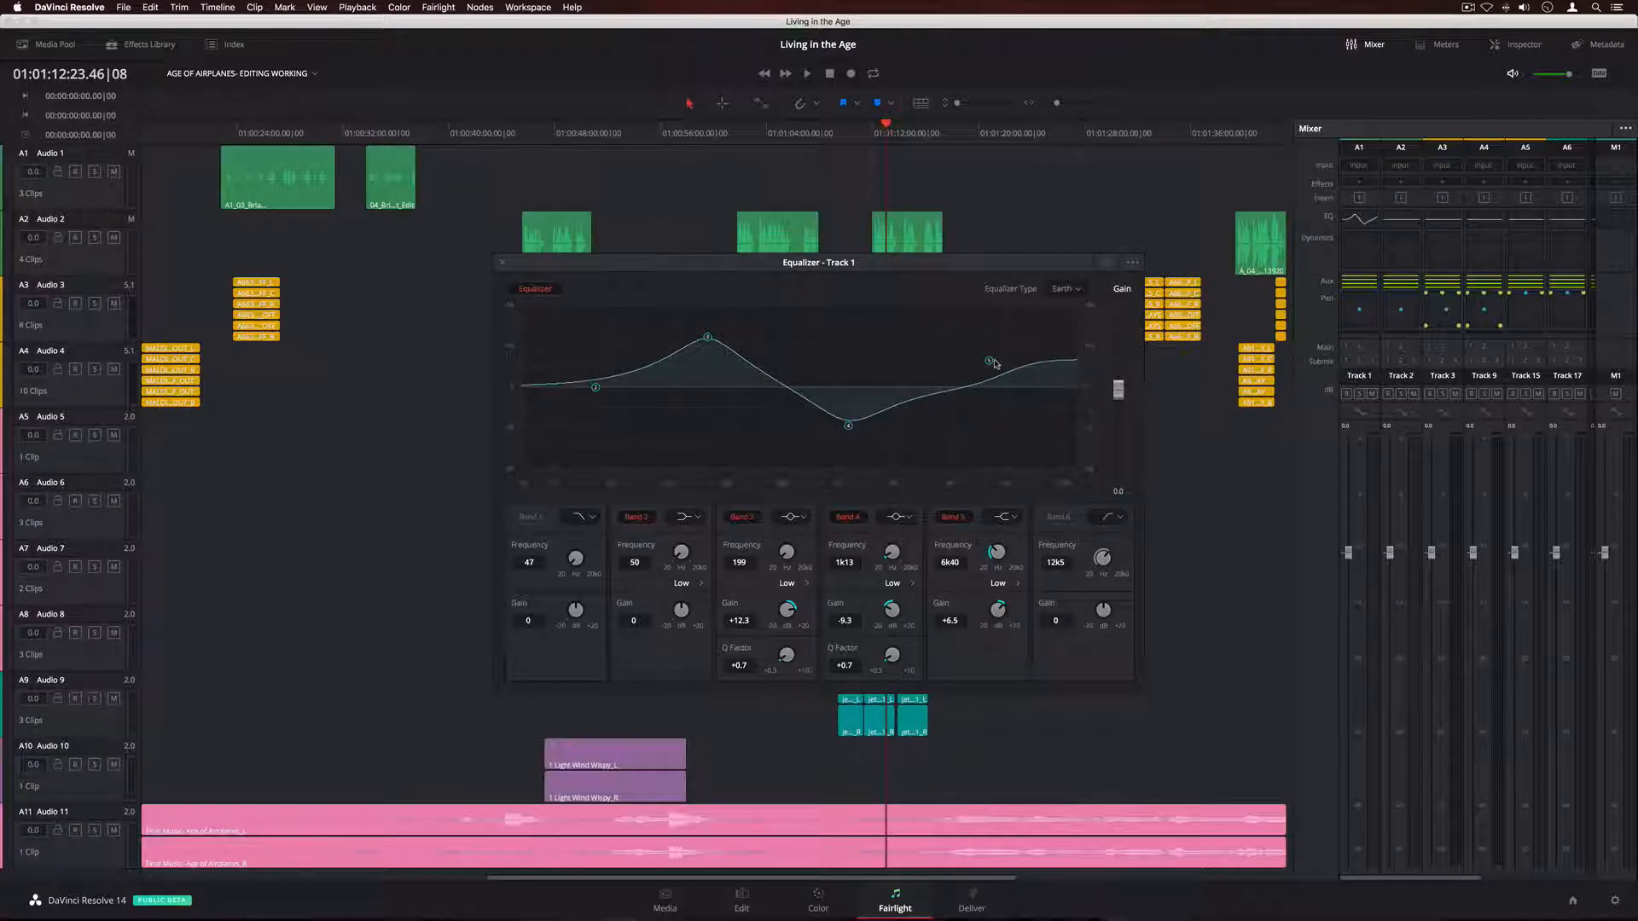
left_click(503, 263)
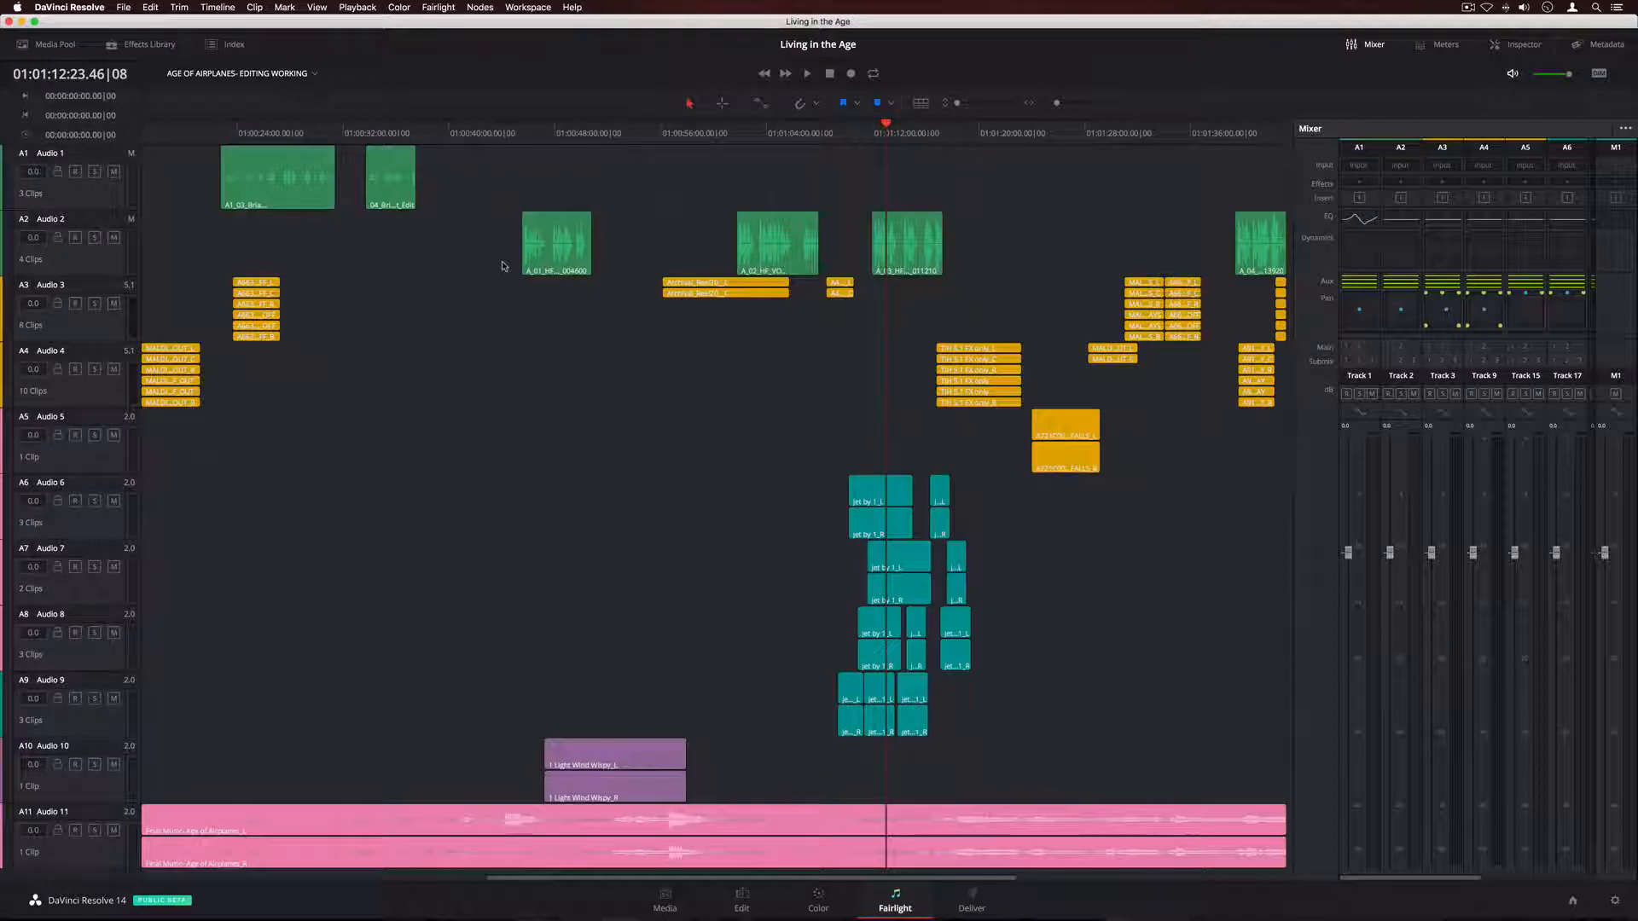
- Enable the gate and the compressor in Track 1's dynamics, and close the dynamics window
double_click(1359, 247)
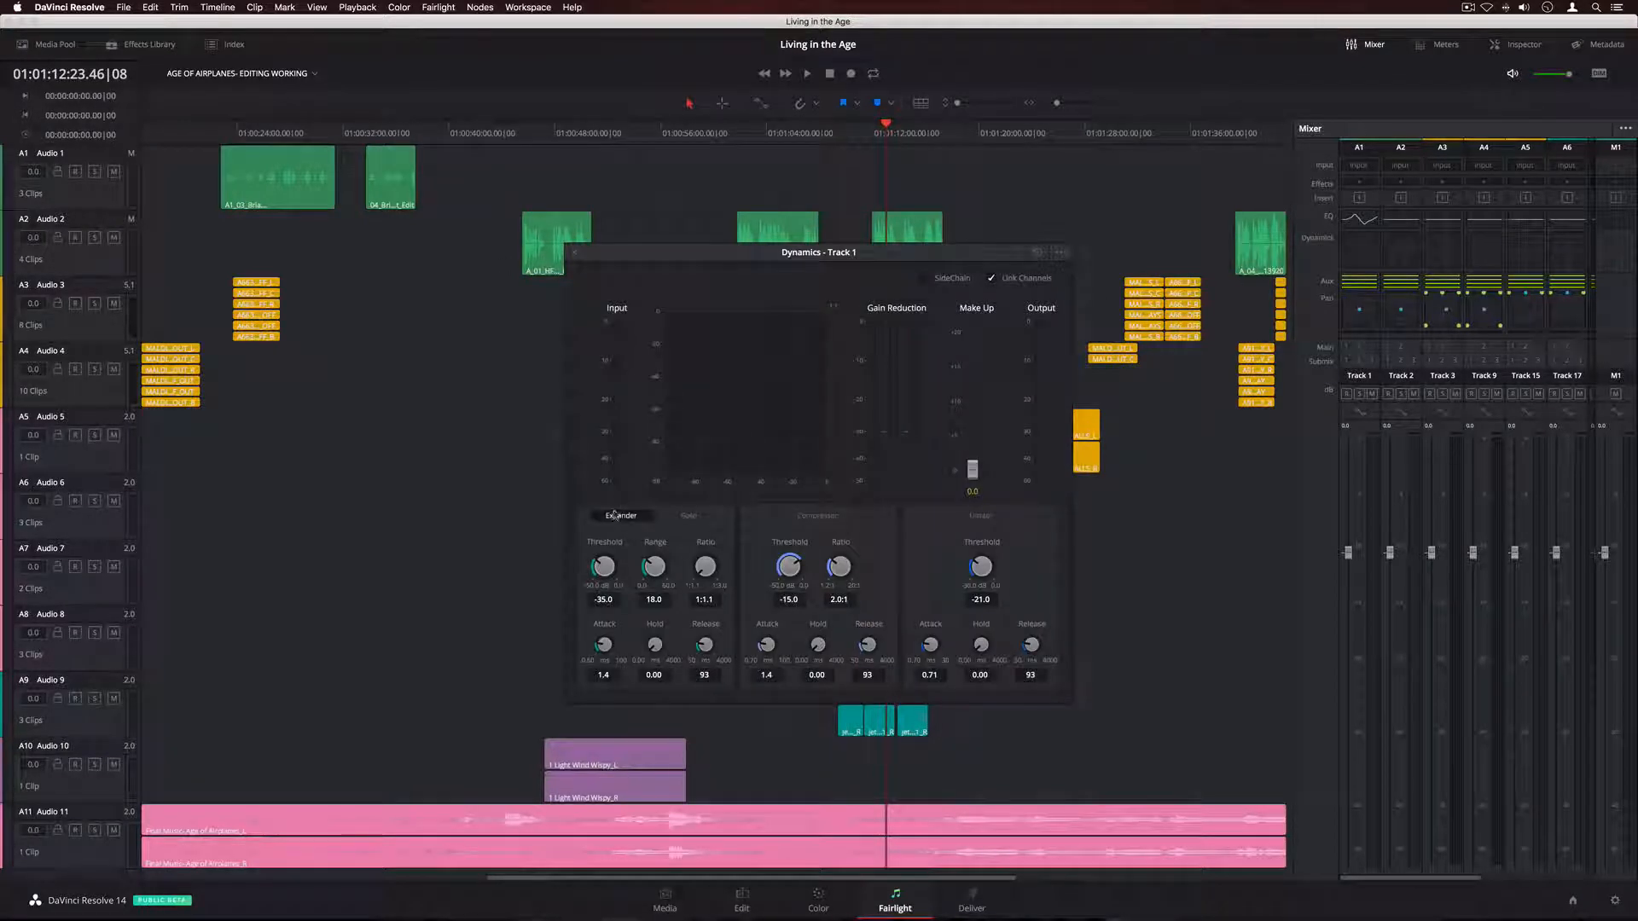
left_click(802, 517)
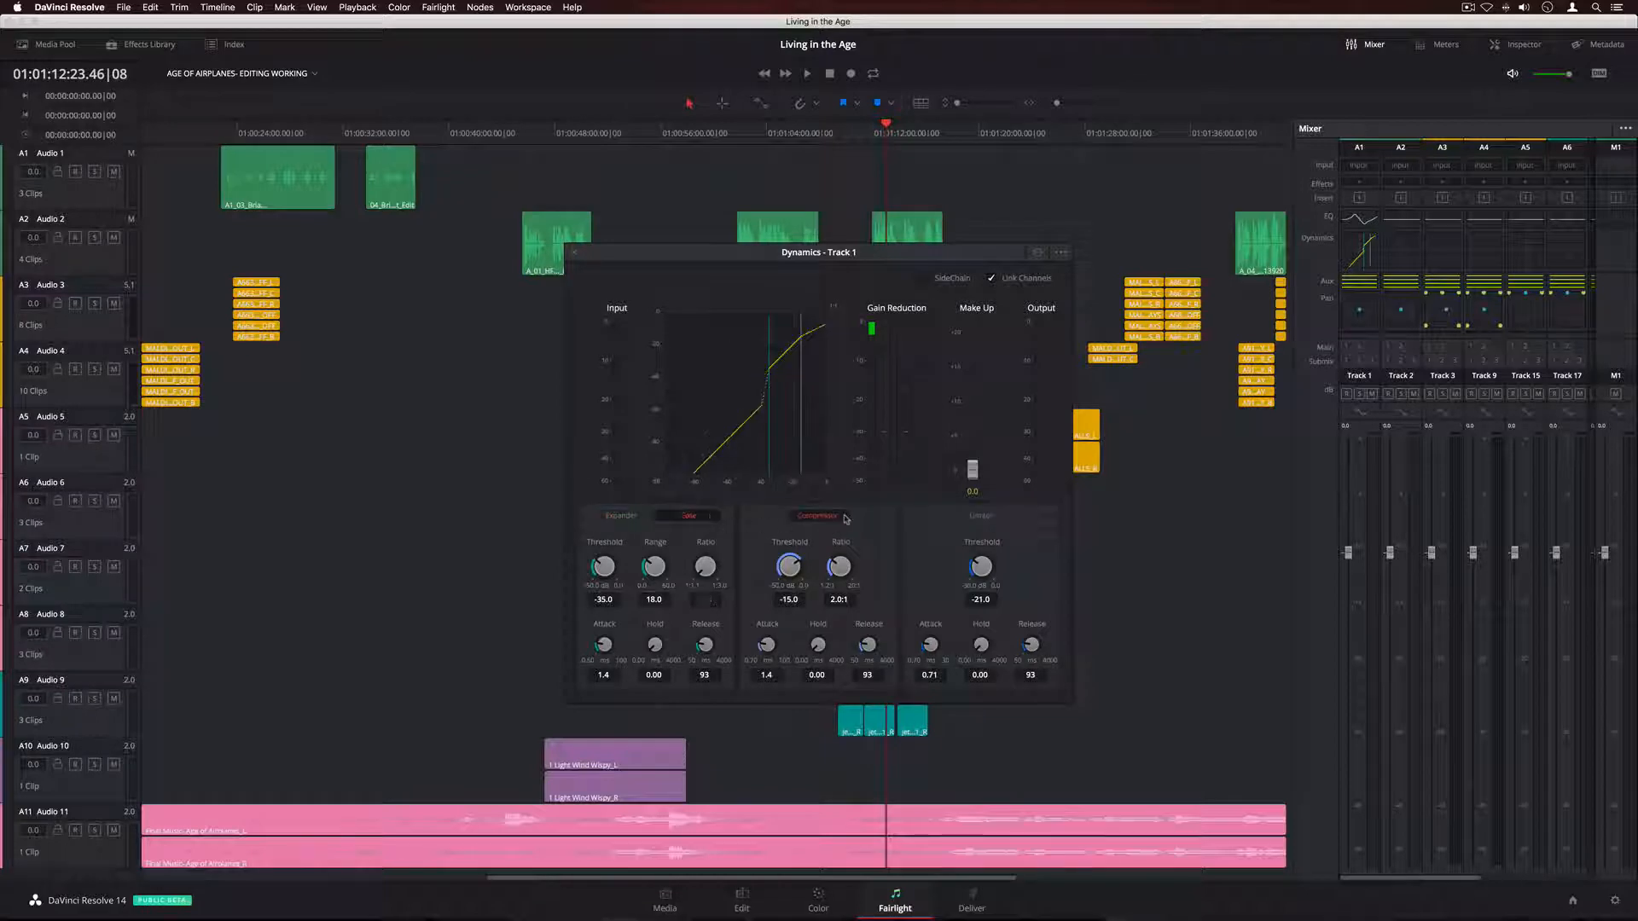
left_click(575, 253)
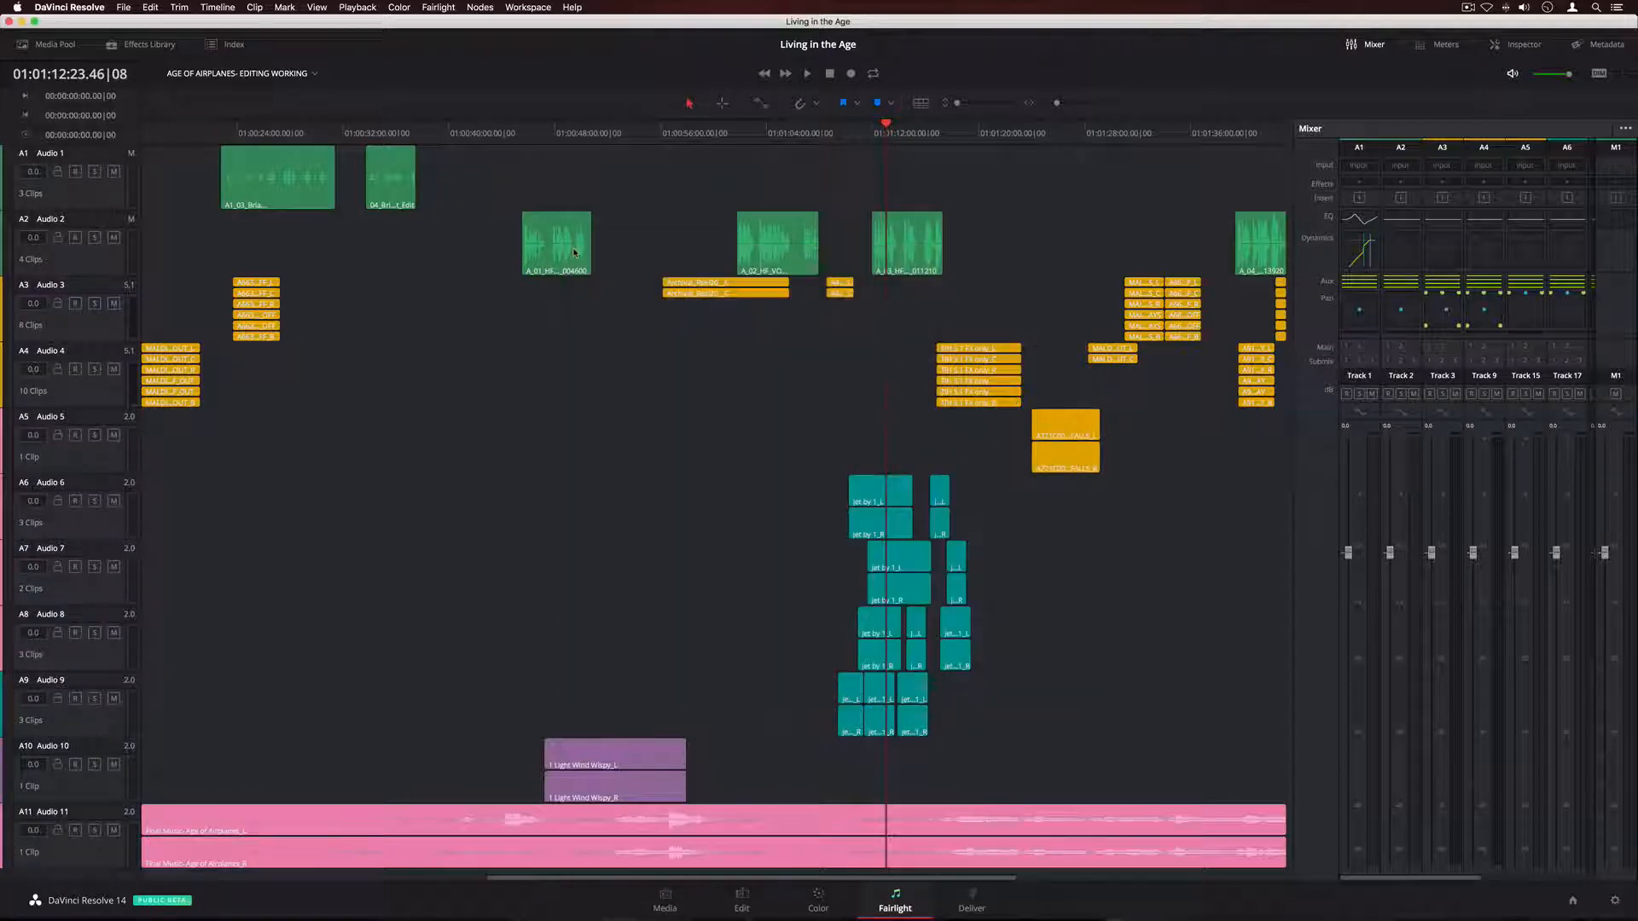
- Pan Track 1 slightly to the left and adjust its Divergence and Rotate controls in the audio pan window
double_click(1357, 317)
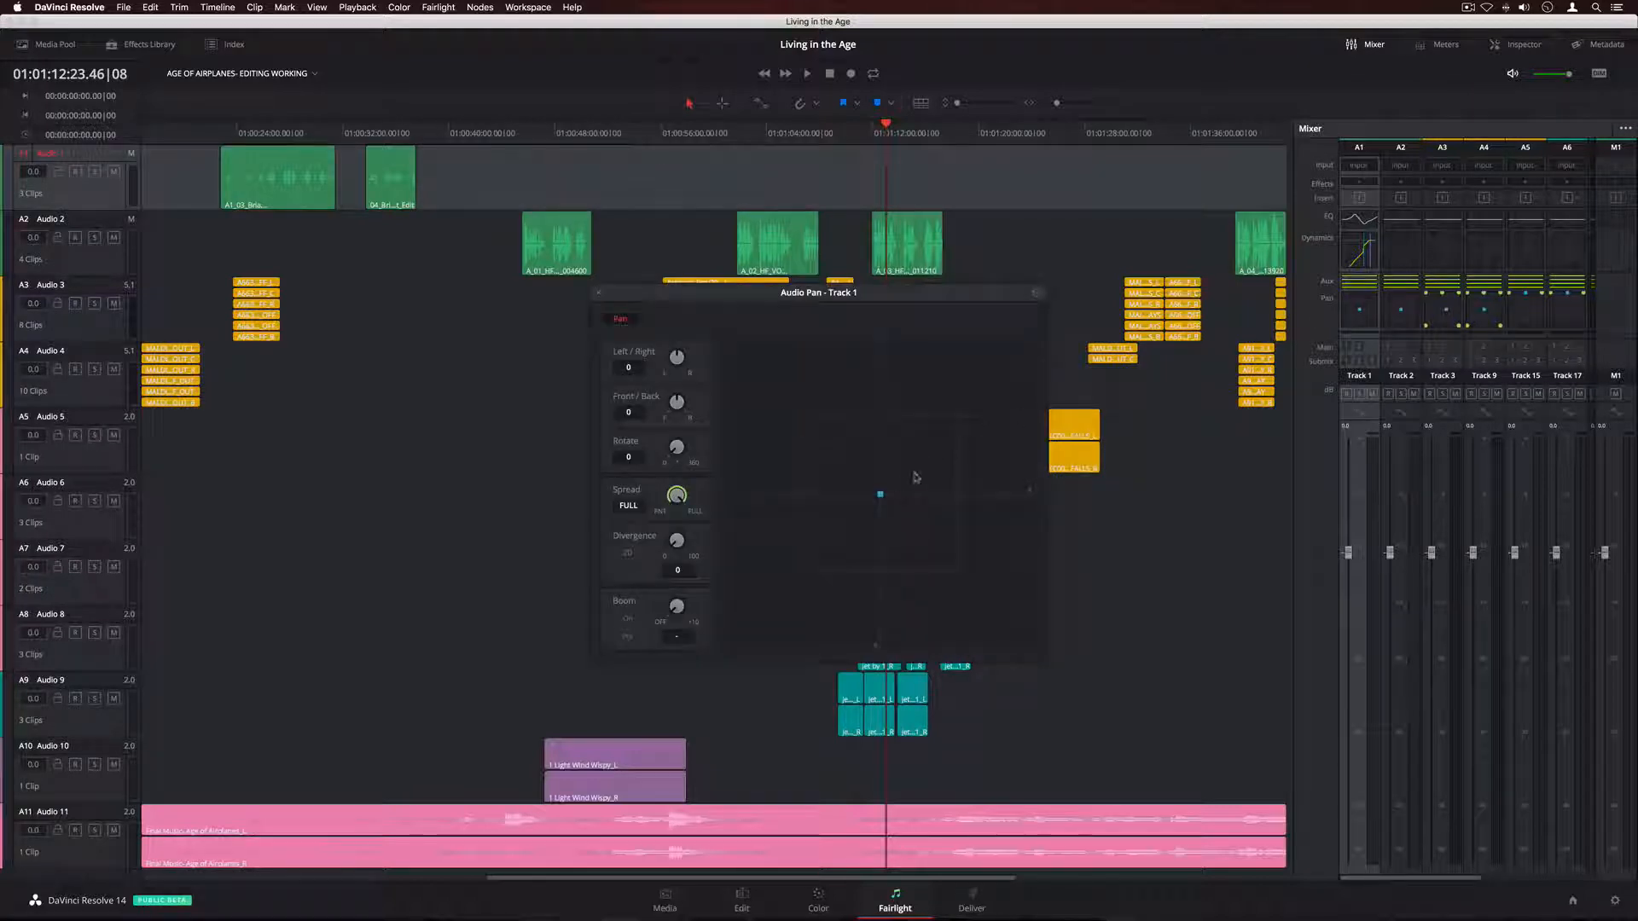
left_click_drag(879, 496, 832, 500)
left_click_drag(670, 546, 708, 588)
left_click_drag(676, 447, 740, 413)
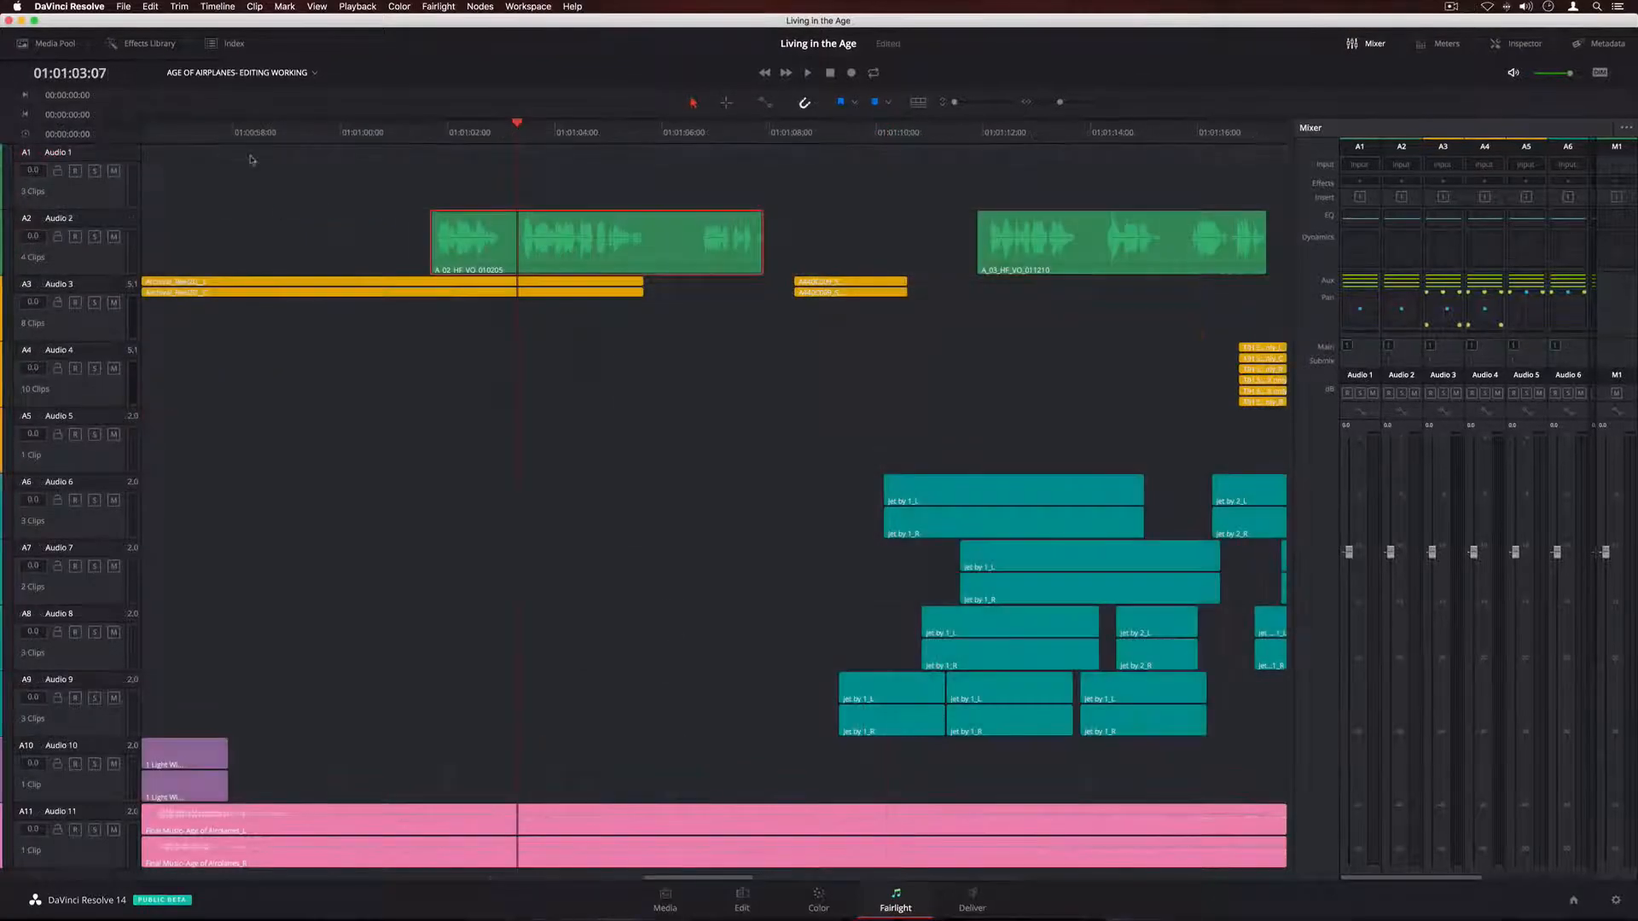
- Apply the iZotope RX 5 Dialogue De-noise VST effect to the A_02_HF_VO_010205 clip on Audio 2
left_click(152, 44)
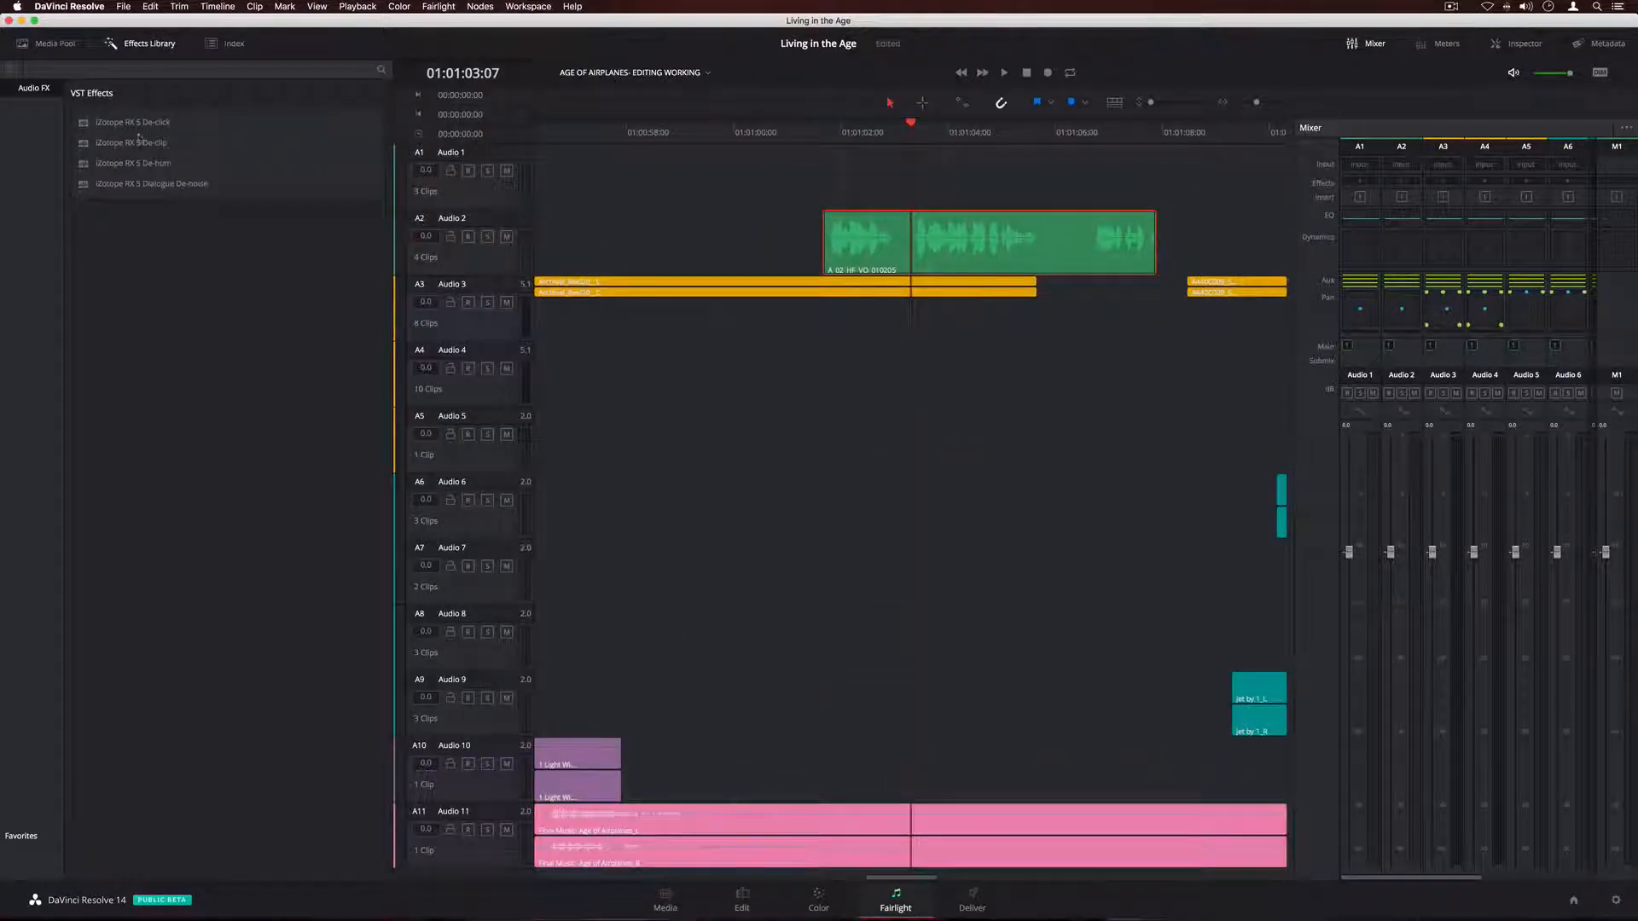
left_click_drag(158, 186, 849, 269)
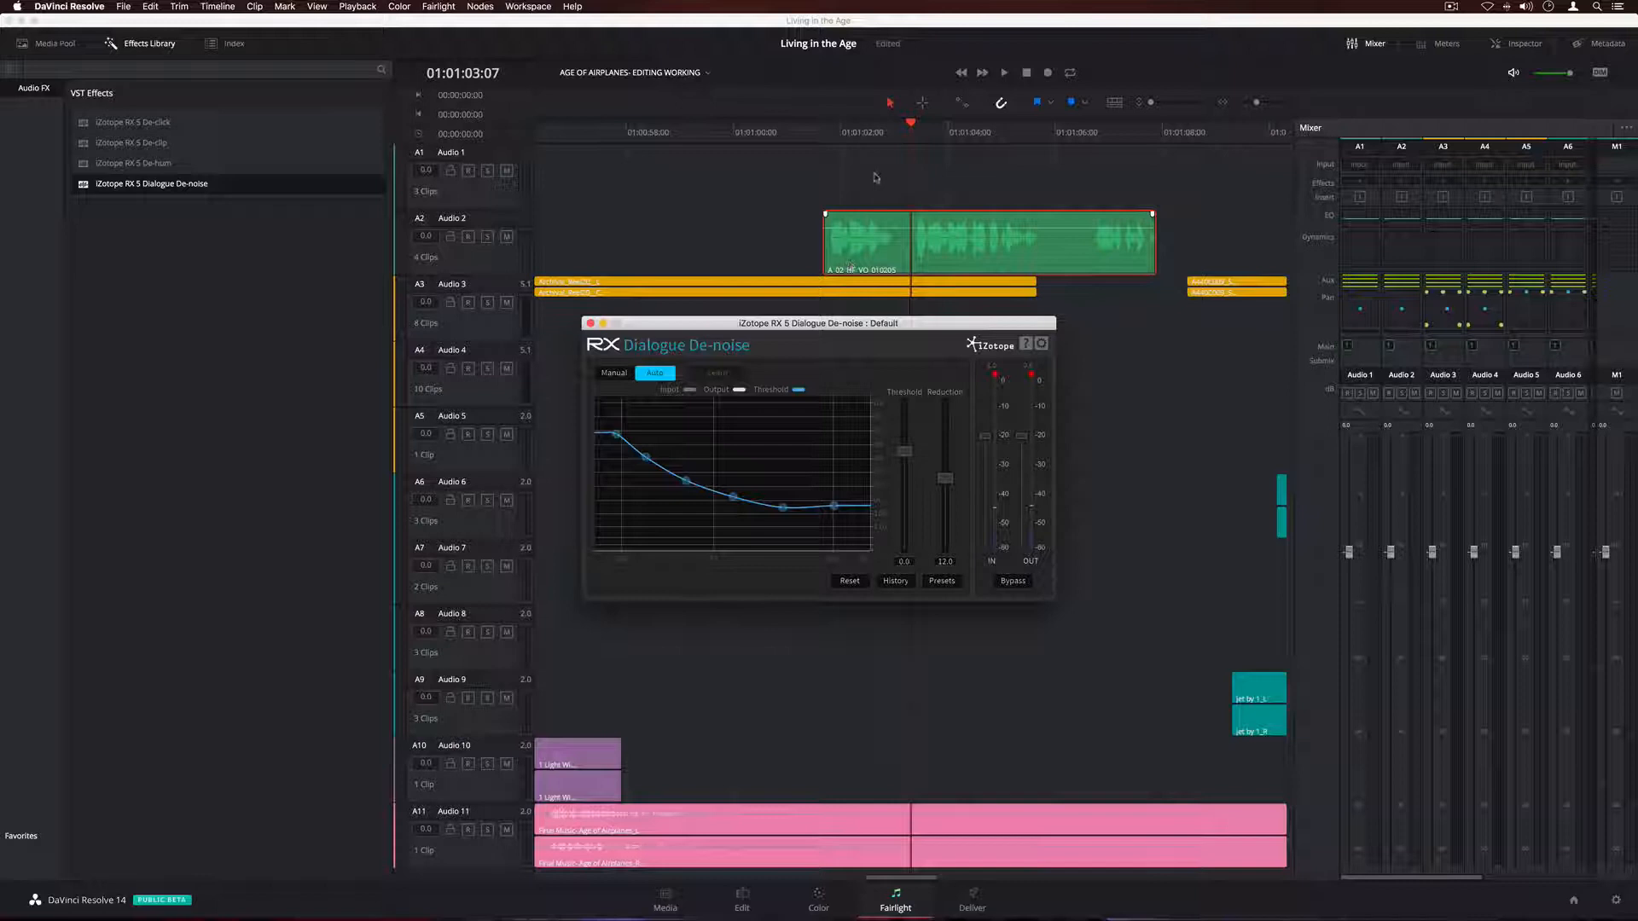
- Loop playback over the range of the A_02_HF_VO_010205 clip while lowering the Dialogue De-noise threshold
left_click(922, 103)
left_click(870, 264)
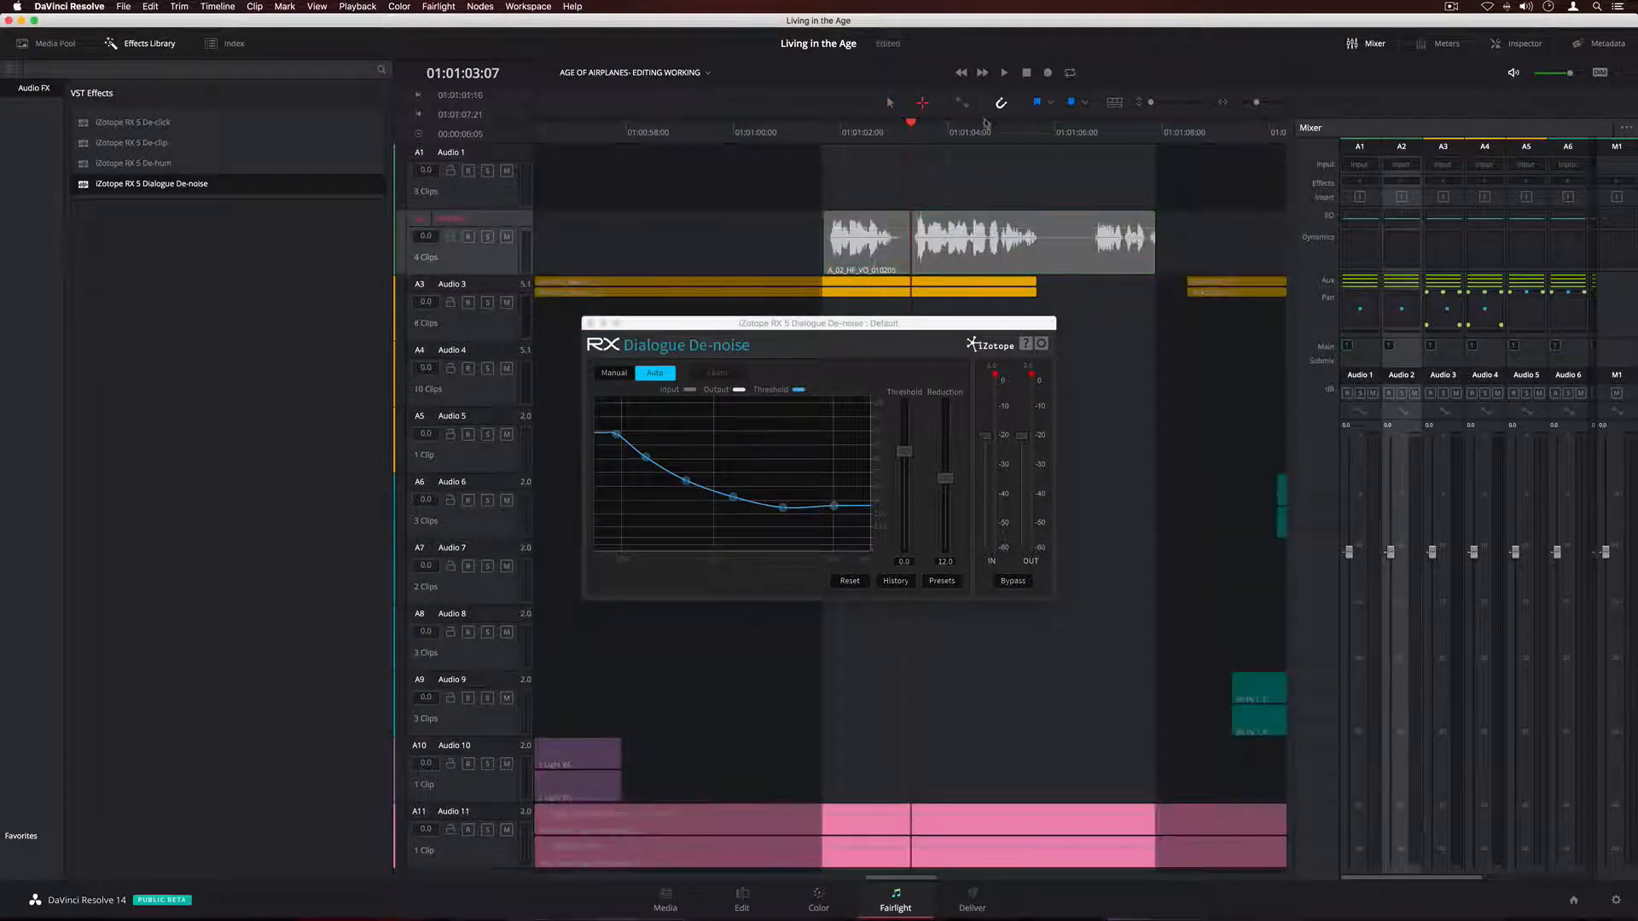
left_click(1071, 73)
key("space")
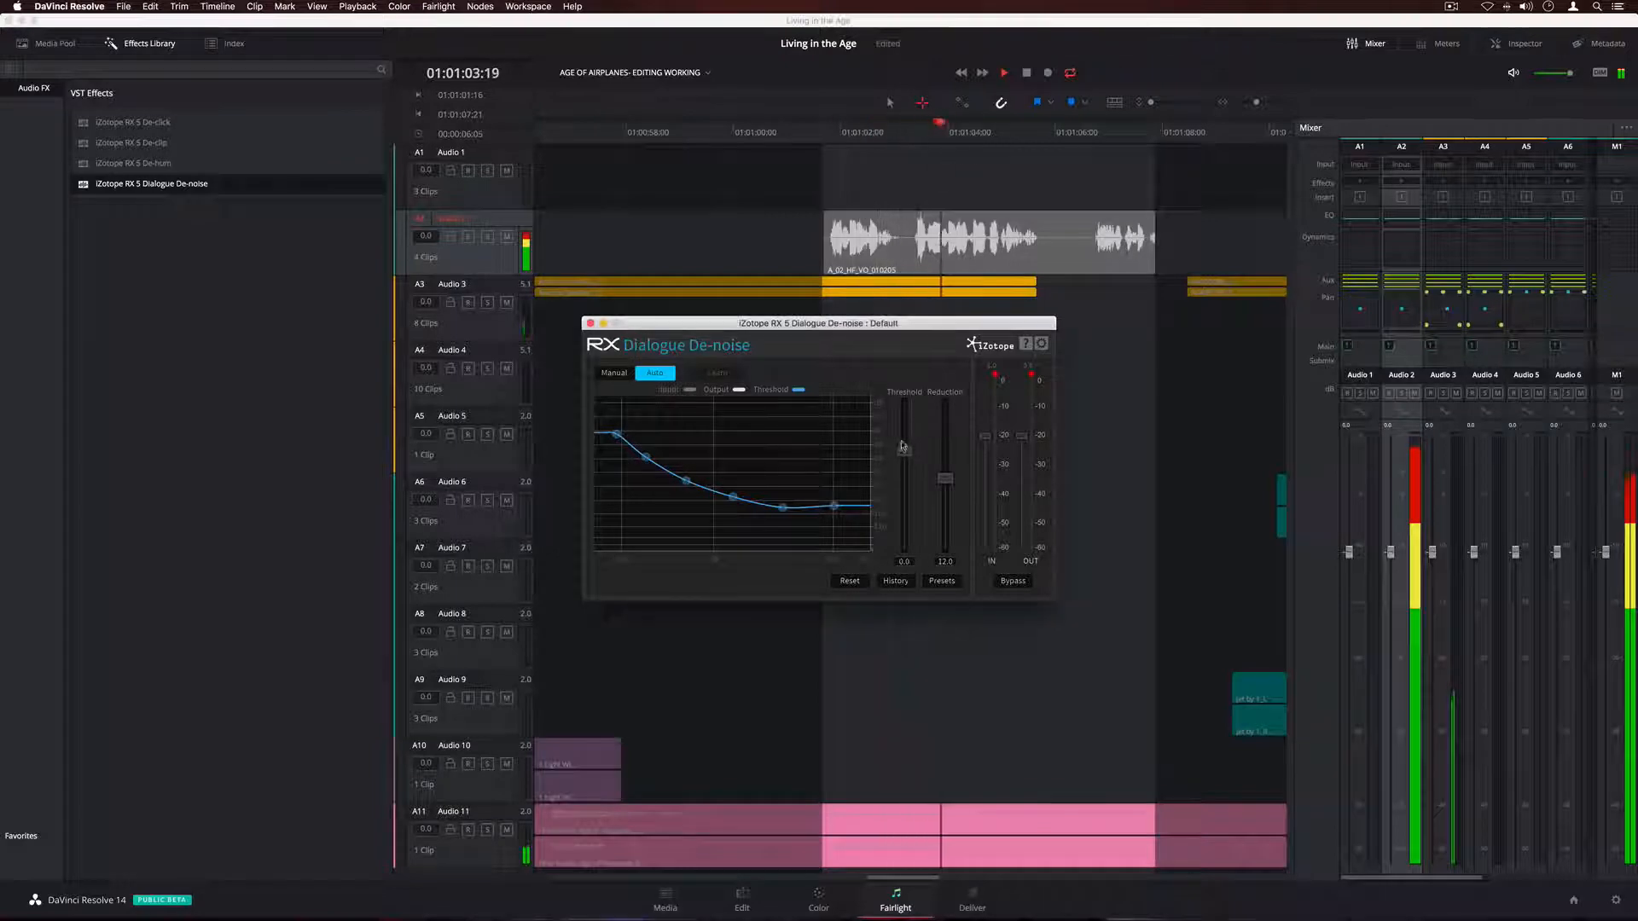
left_click_drag(898, 447, 911, 485)
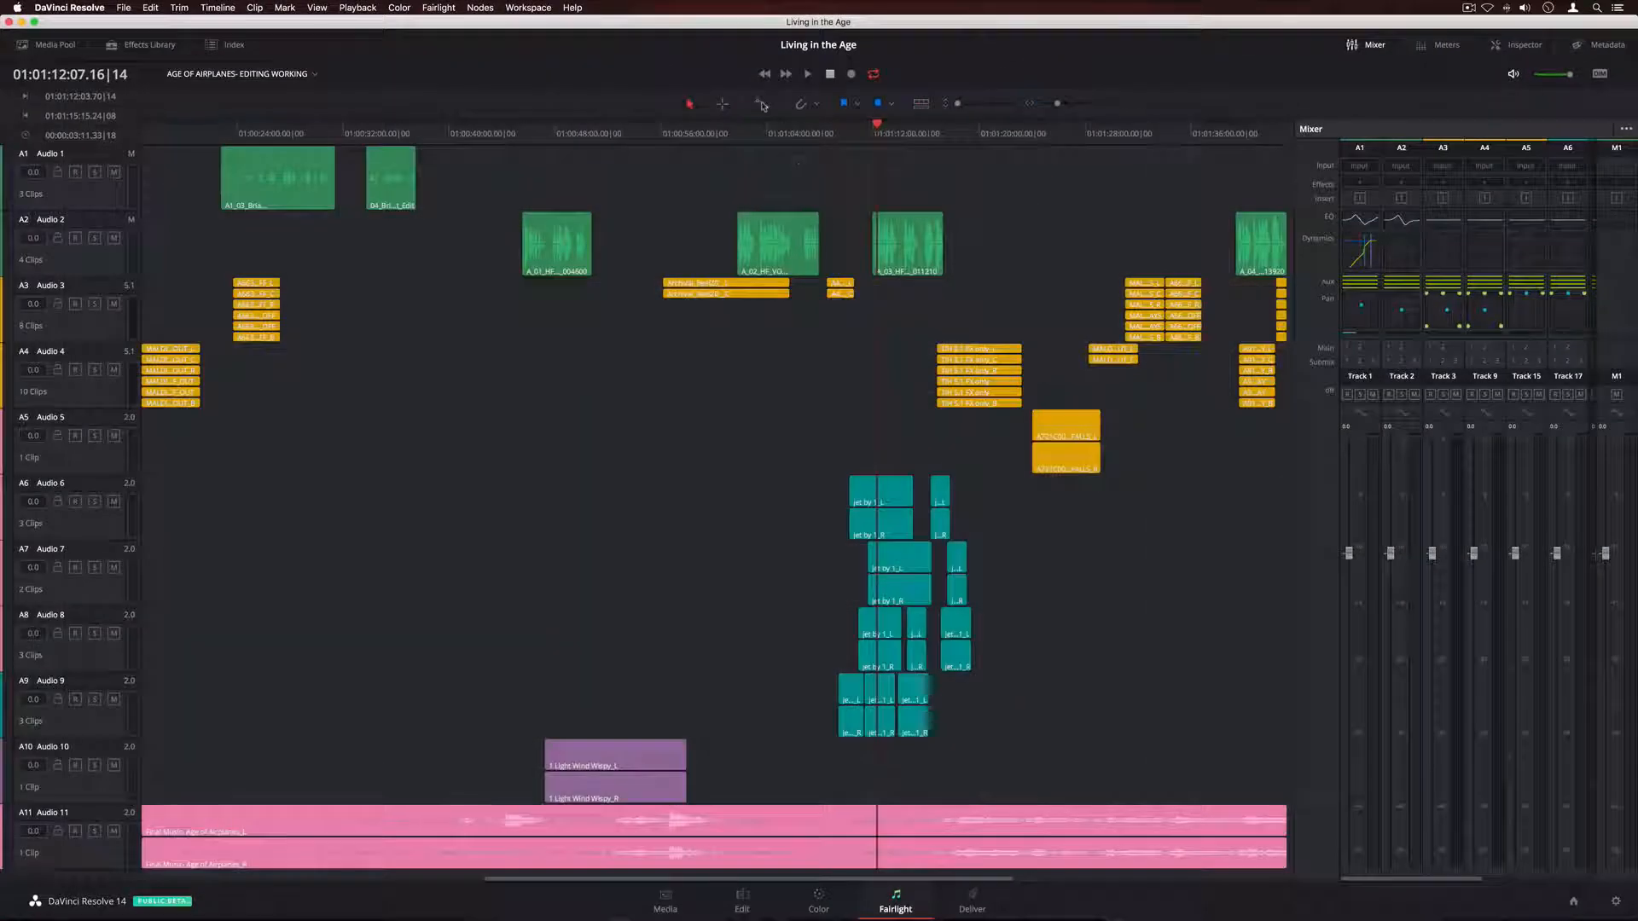
- Show the automation controls, set Touch to Latch and enable all automation parameters
left_click(760, 104)
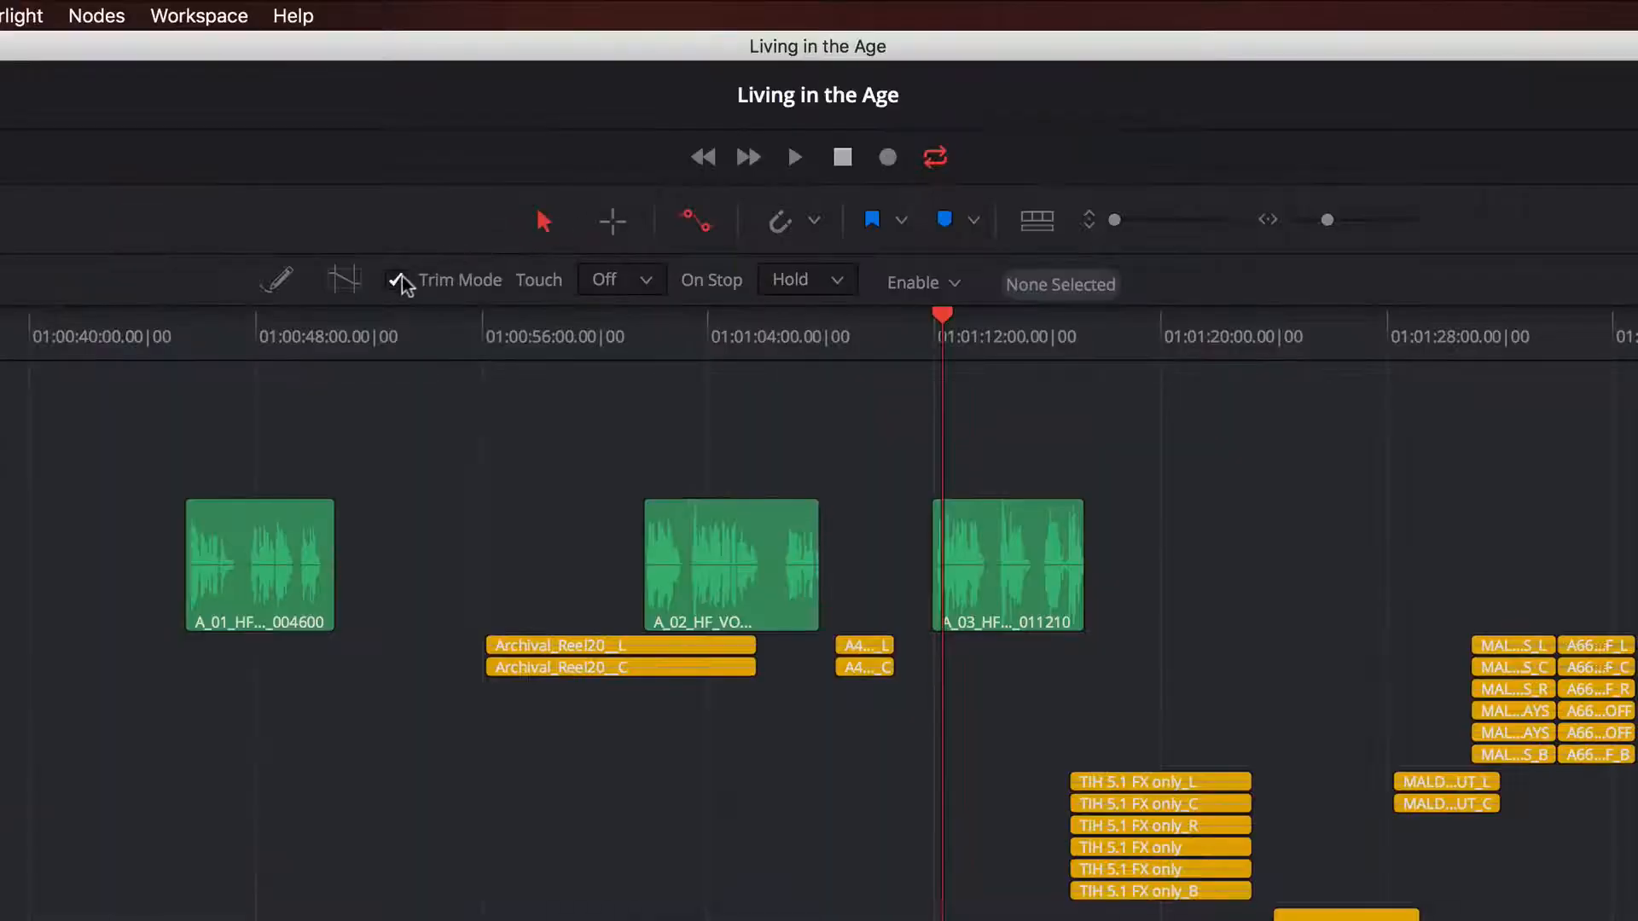
left_click(643, 282)
left_click(648, 340)
left_click(946, 282)
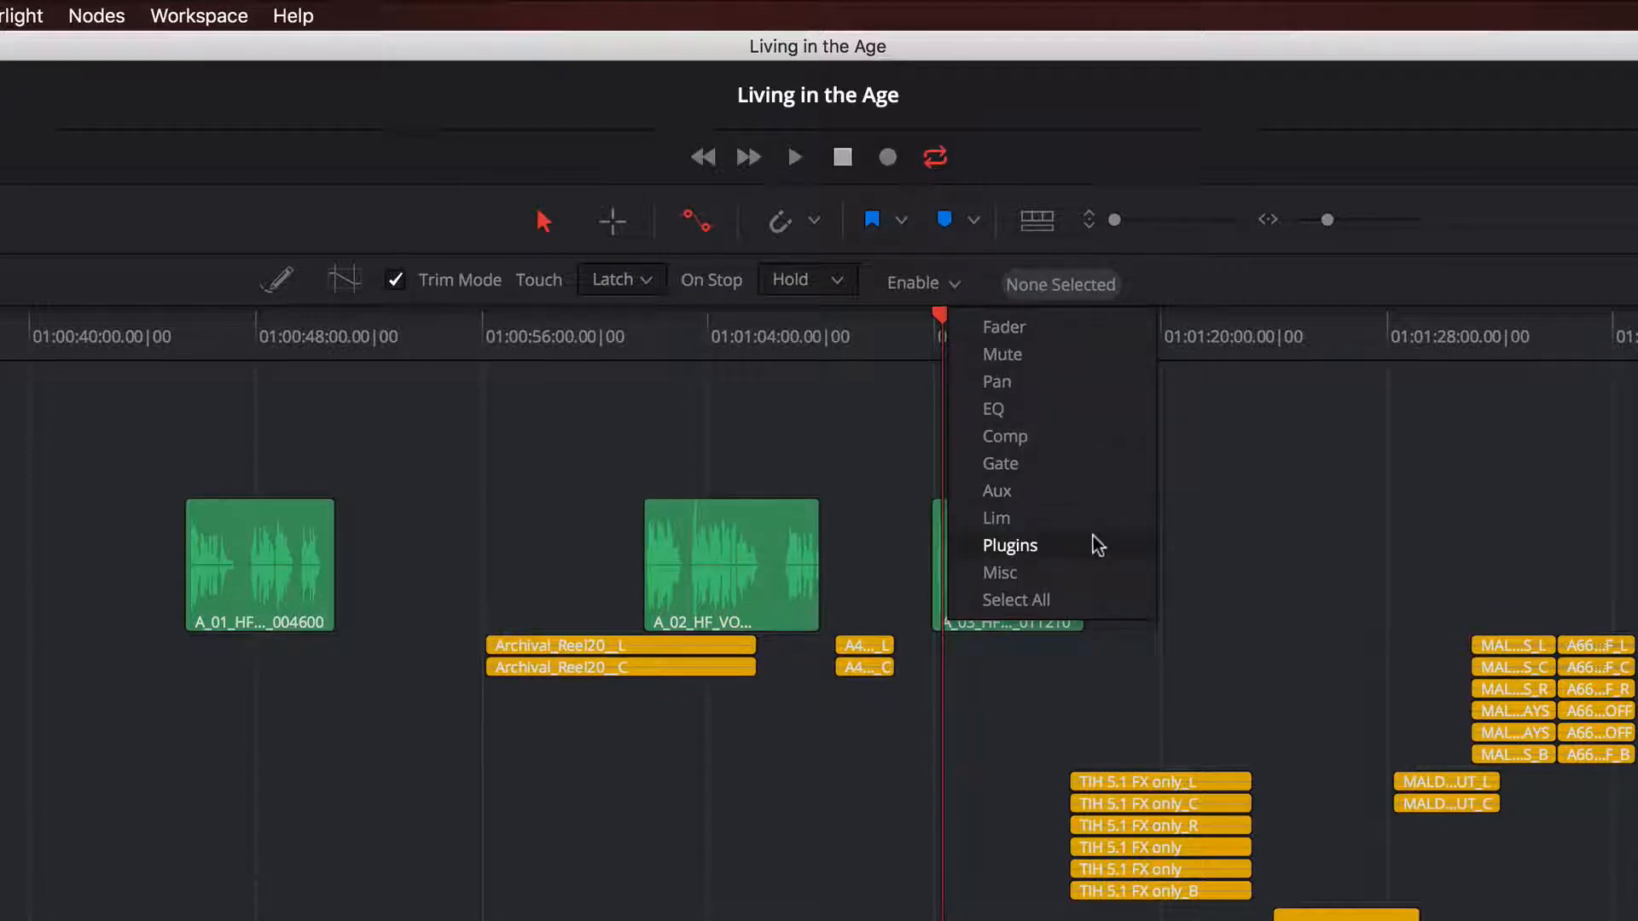
left_click(1095, 600)
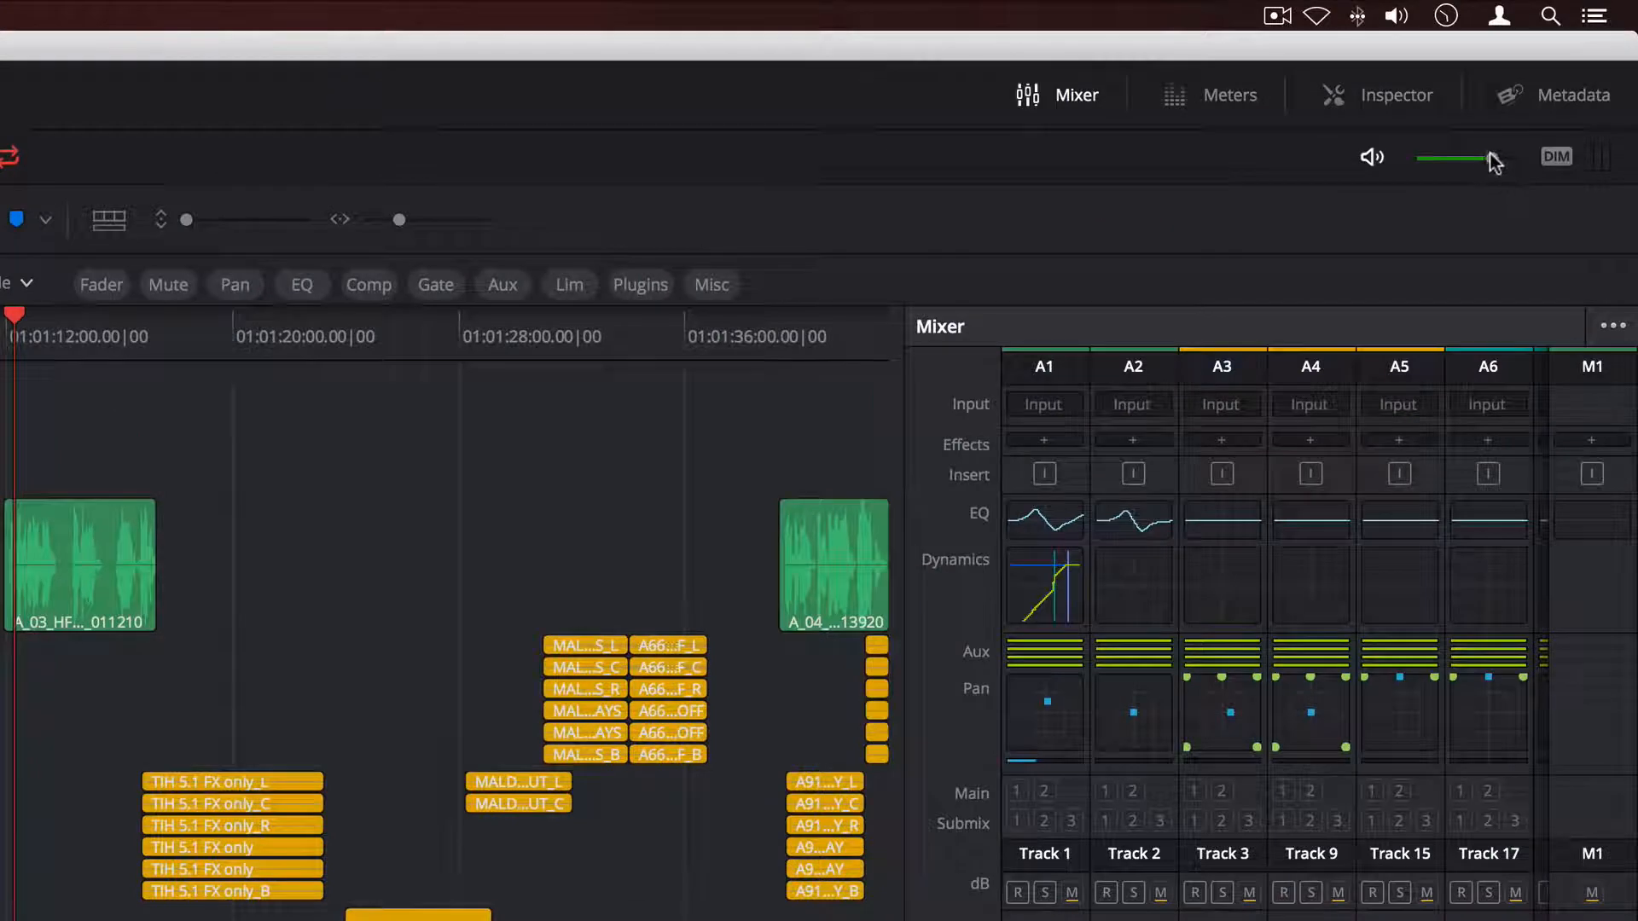
- Adjust the monitoring volume, toggle the monitor mute and dim the output during playback, and stop playback
mouse_move(1489, 157)
left_mouse_down()
mouse_move(1435, 161)
mouse_move(1496, 162)
left_mouse_up()
left_click(1370, 157)
left_click(1370, 157)
left_click(1372, 159)
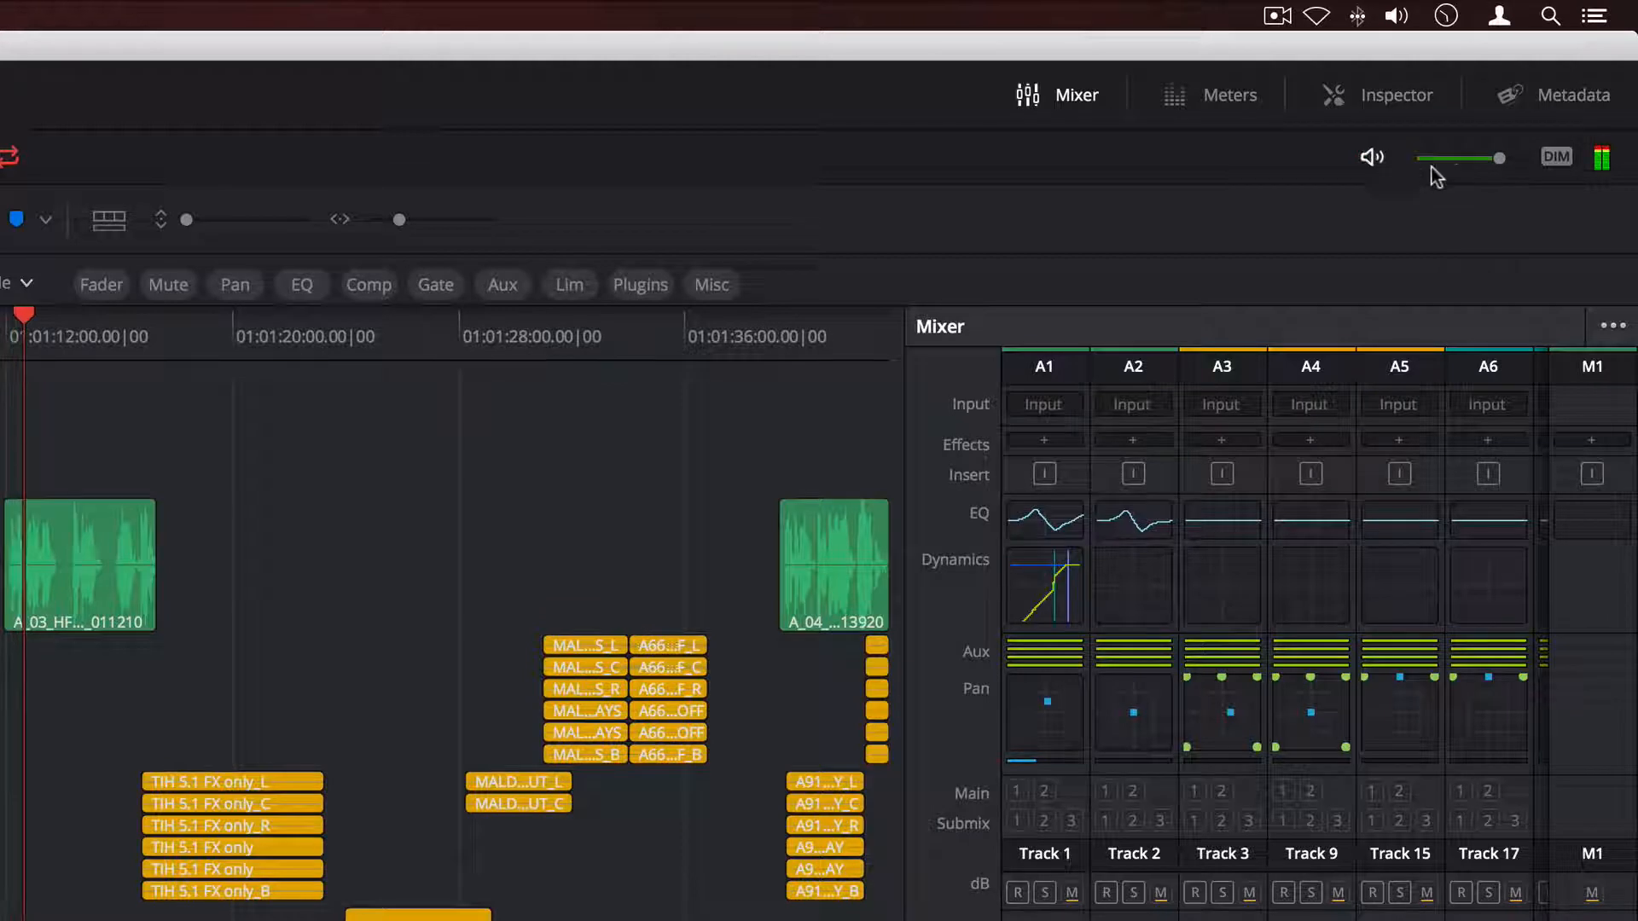
left_click(1556, 158)
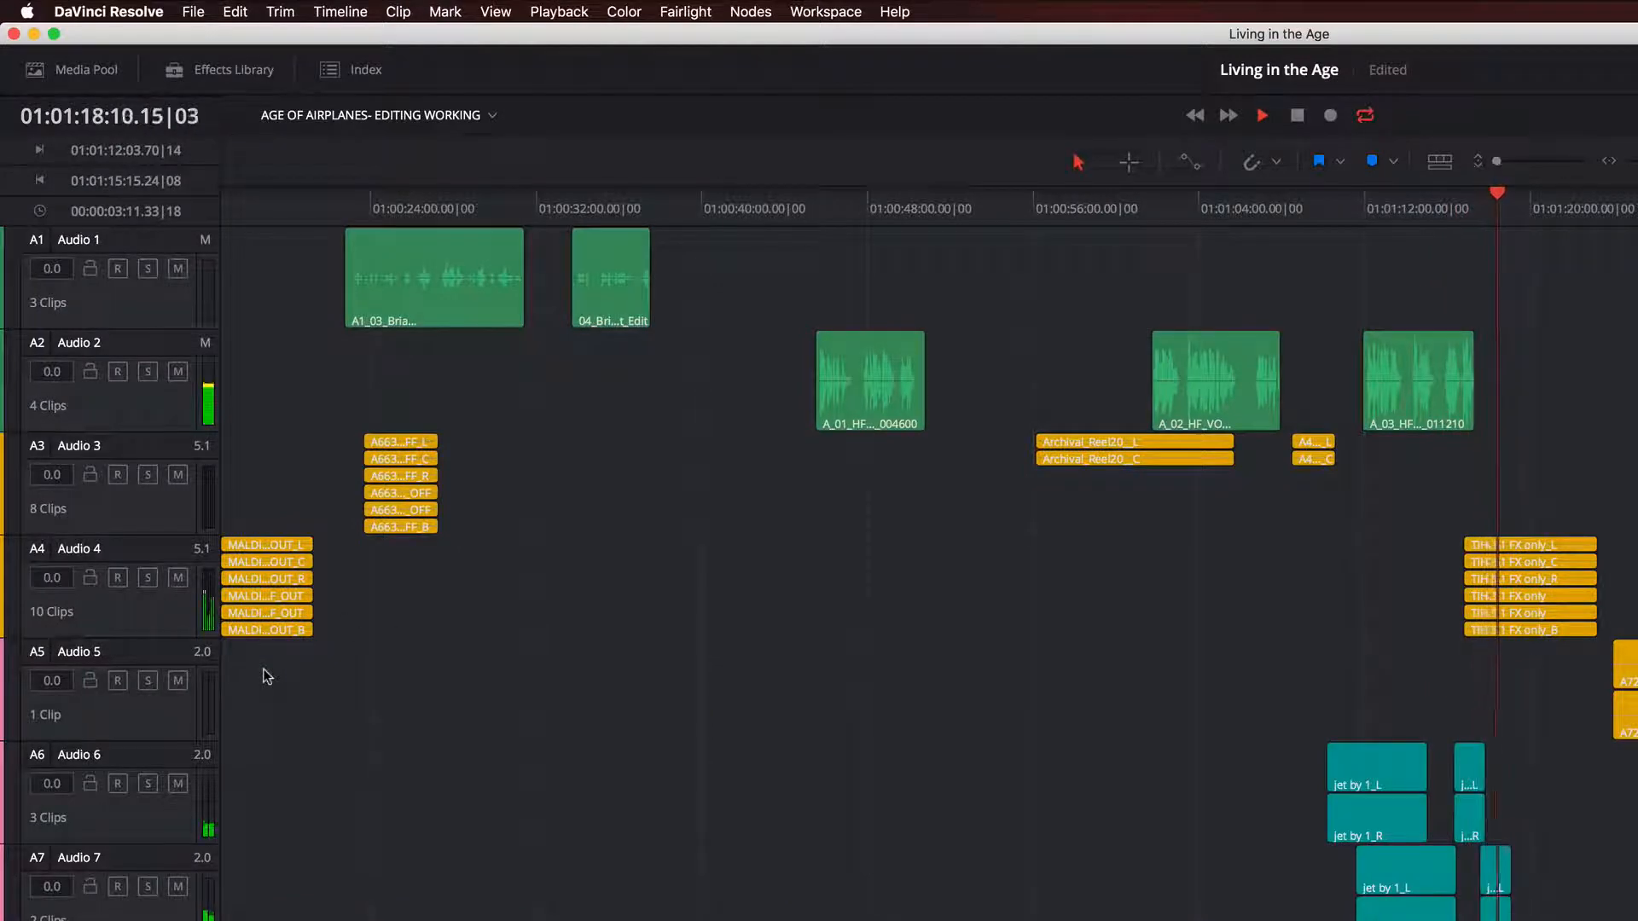
key("space")
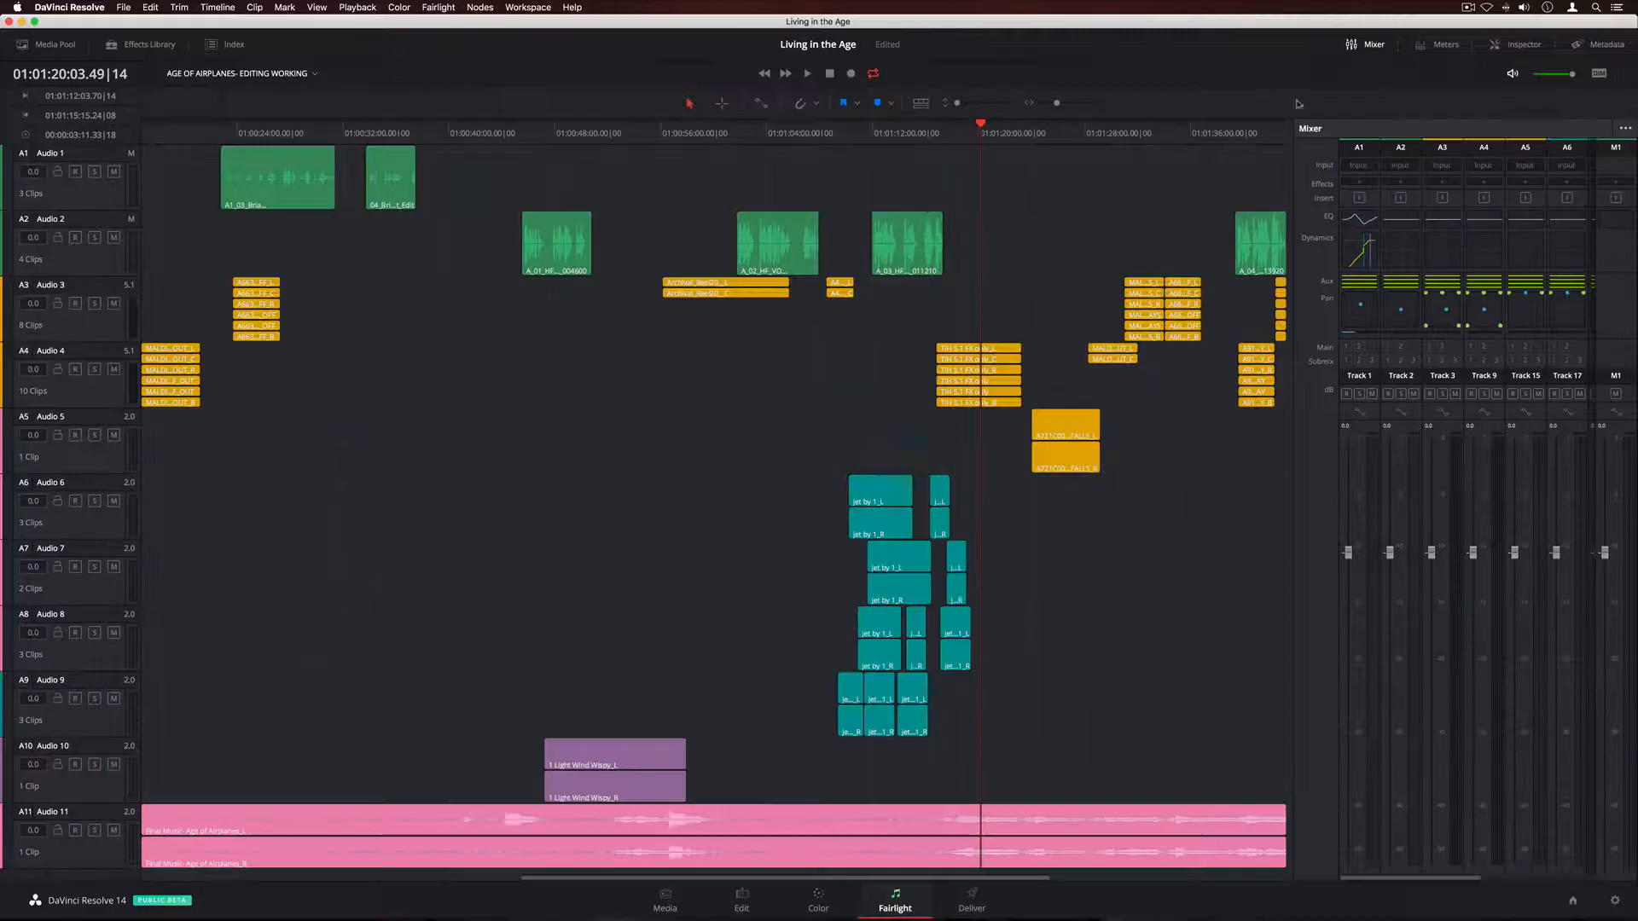
- Display the audio meters and video viewer, and play a short stretch of the timeline to watch the levels
left_click(1418, 48)
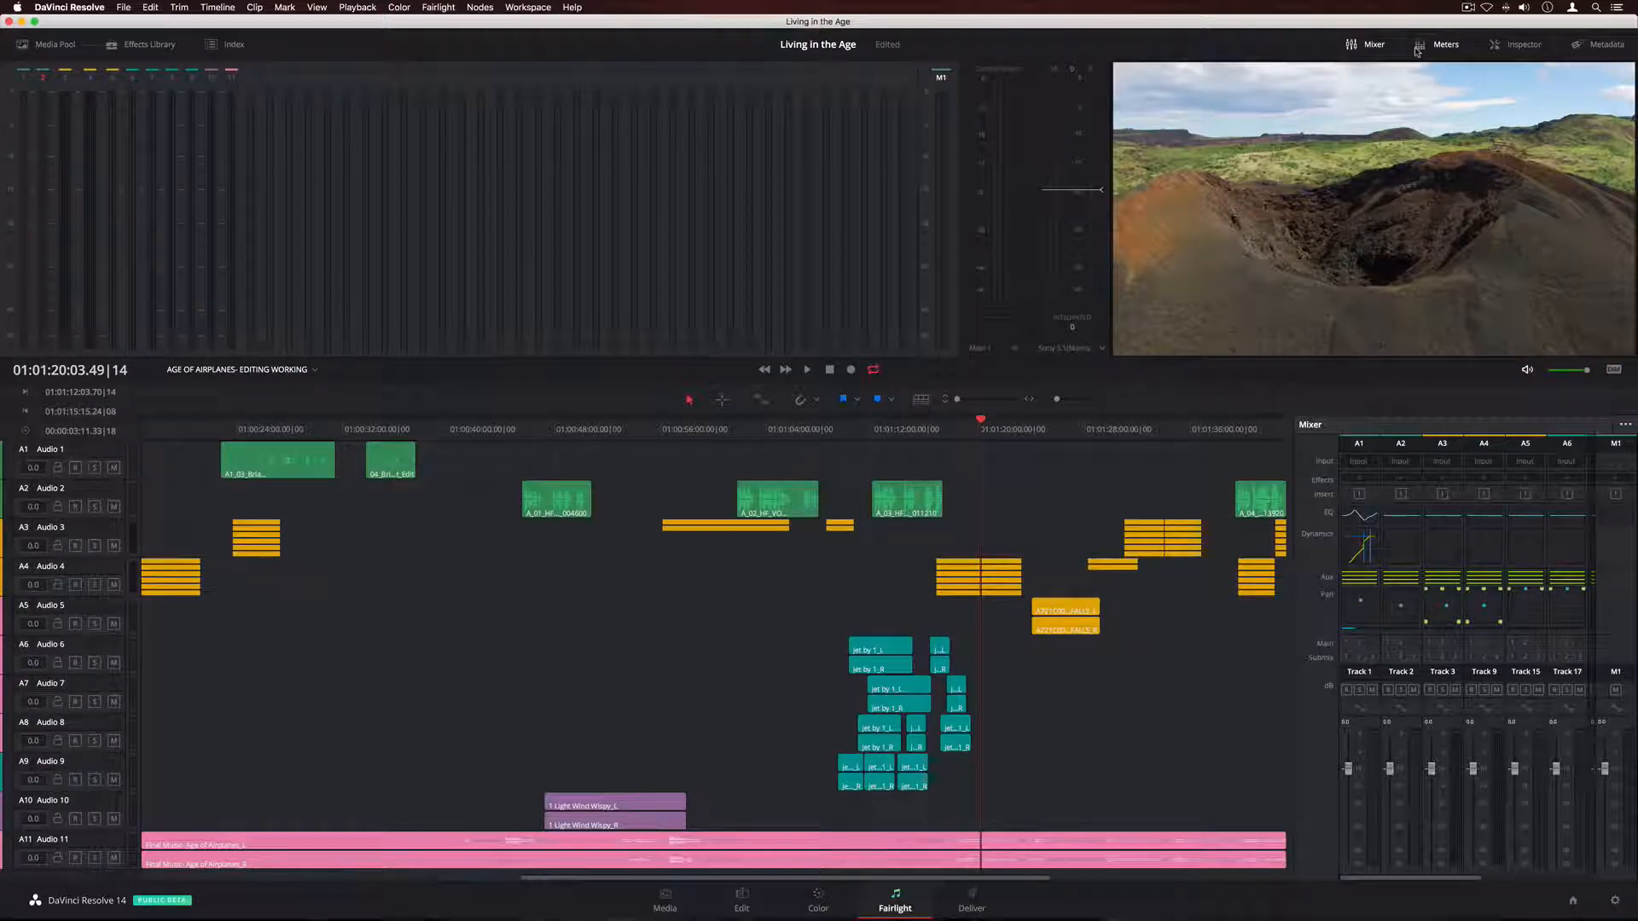
key("space")
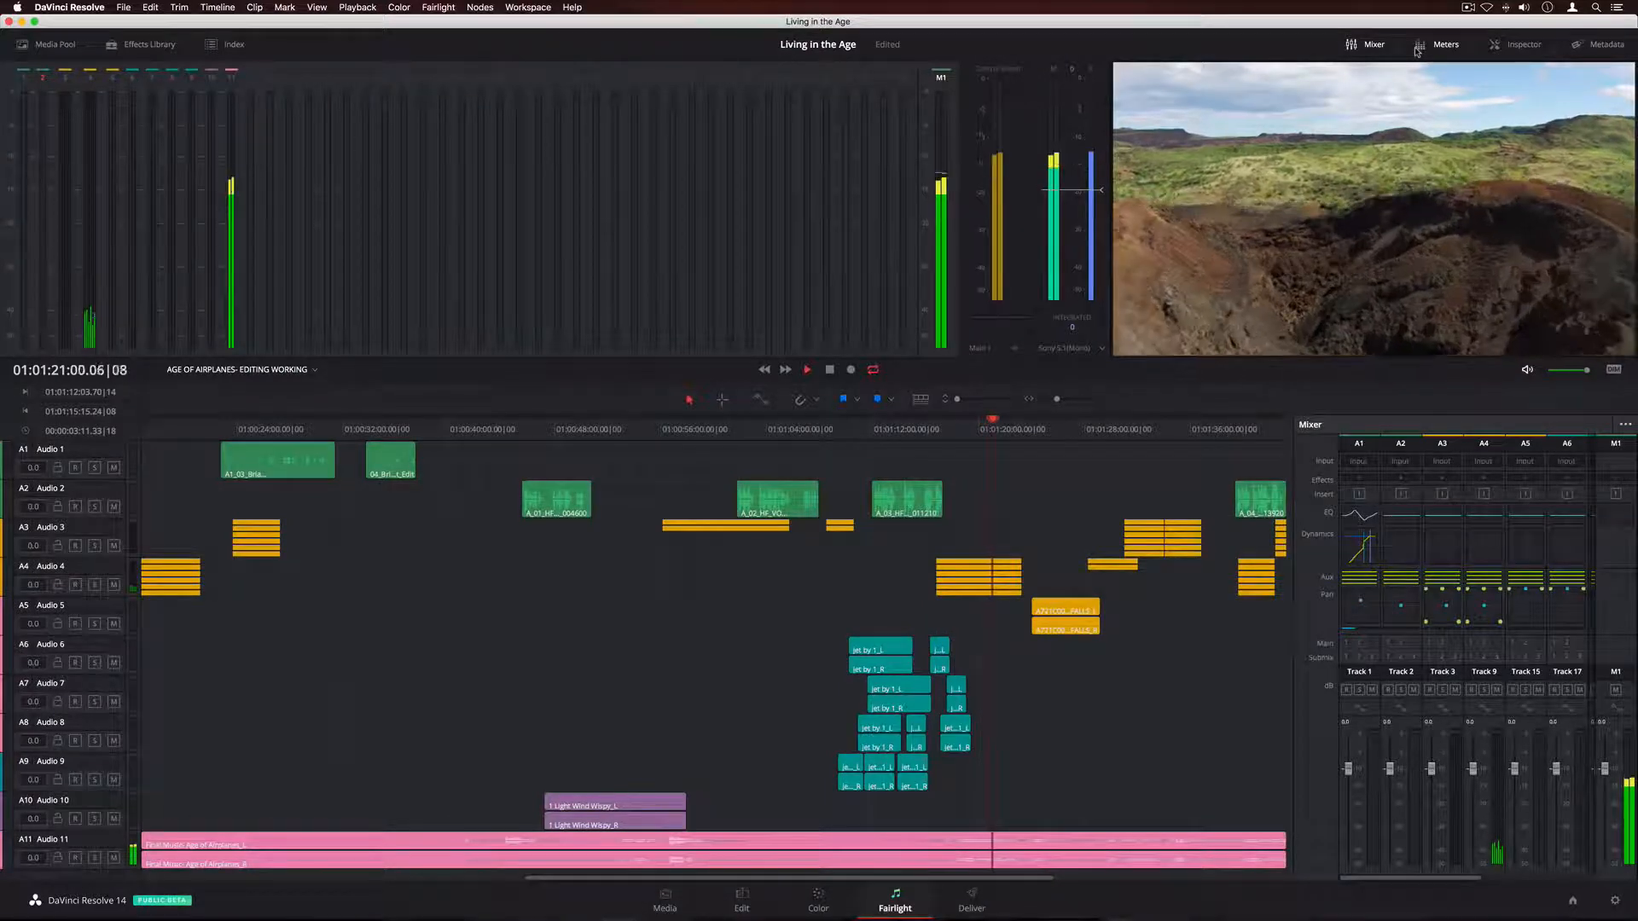
key("space")
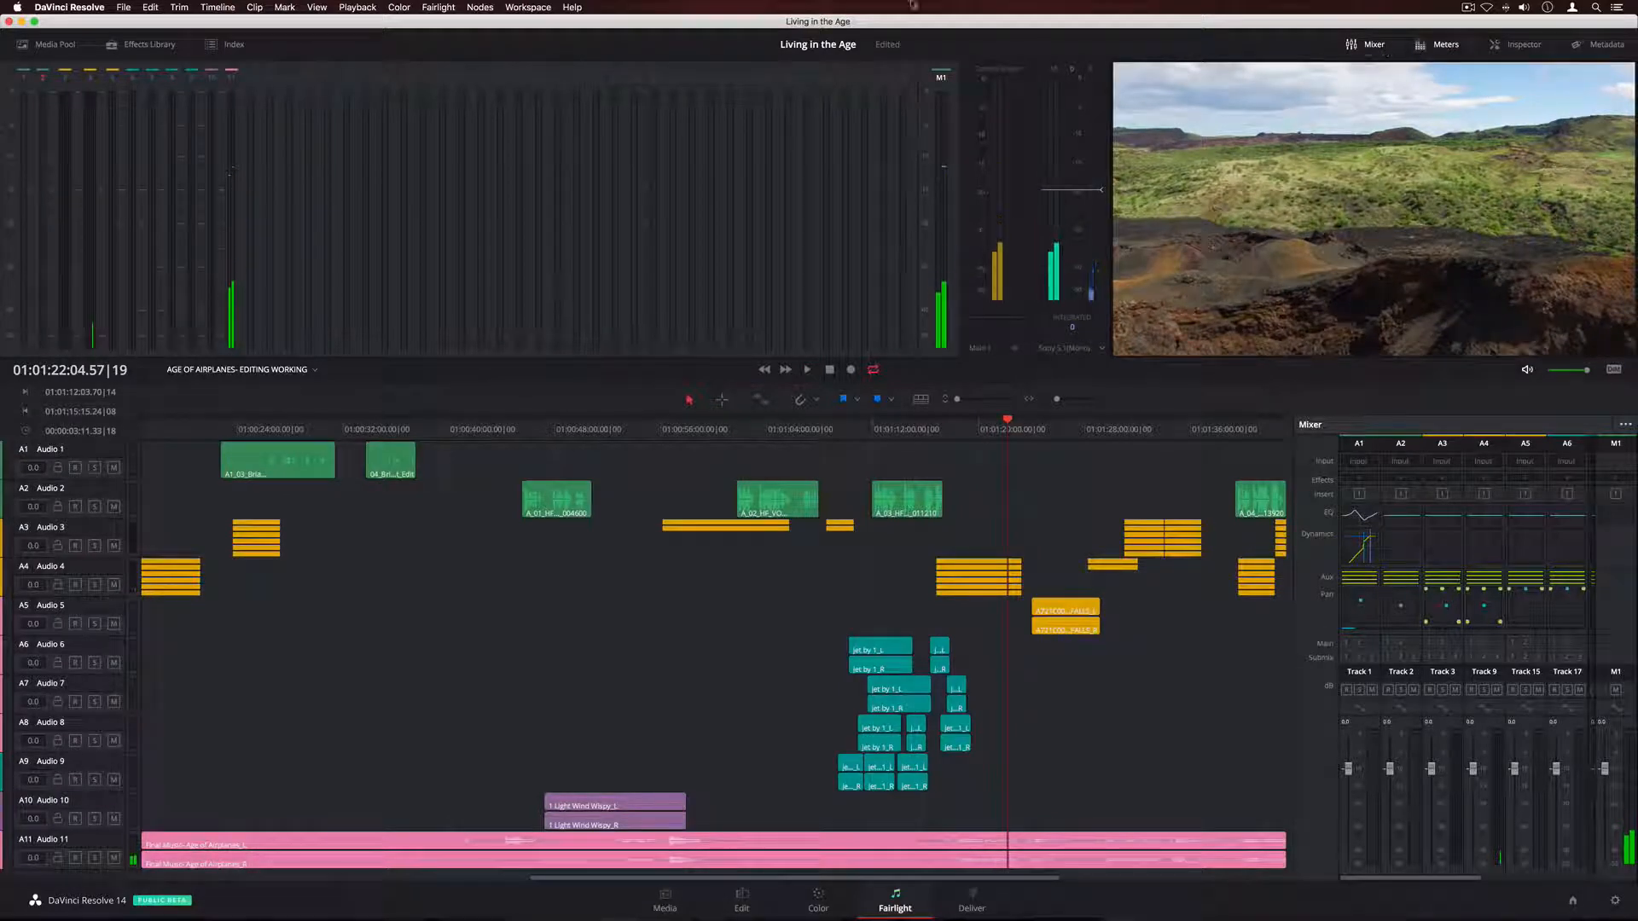
- Add a Sub bus in Bus Format with the 7.1 format, name it Film and color it pink
left_click(455, 7)
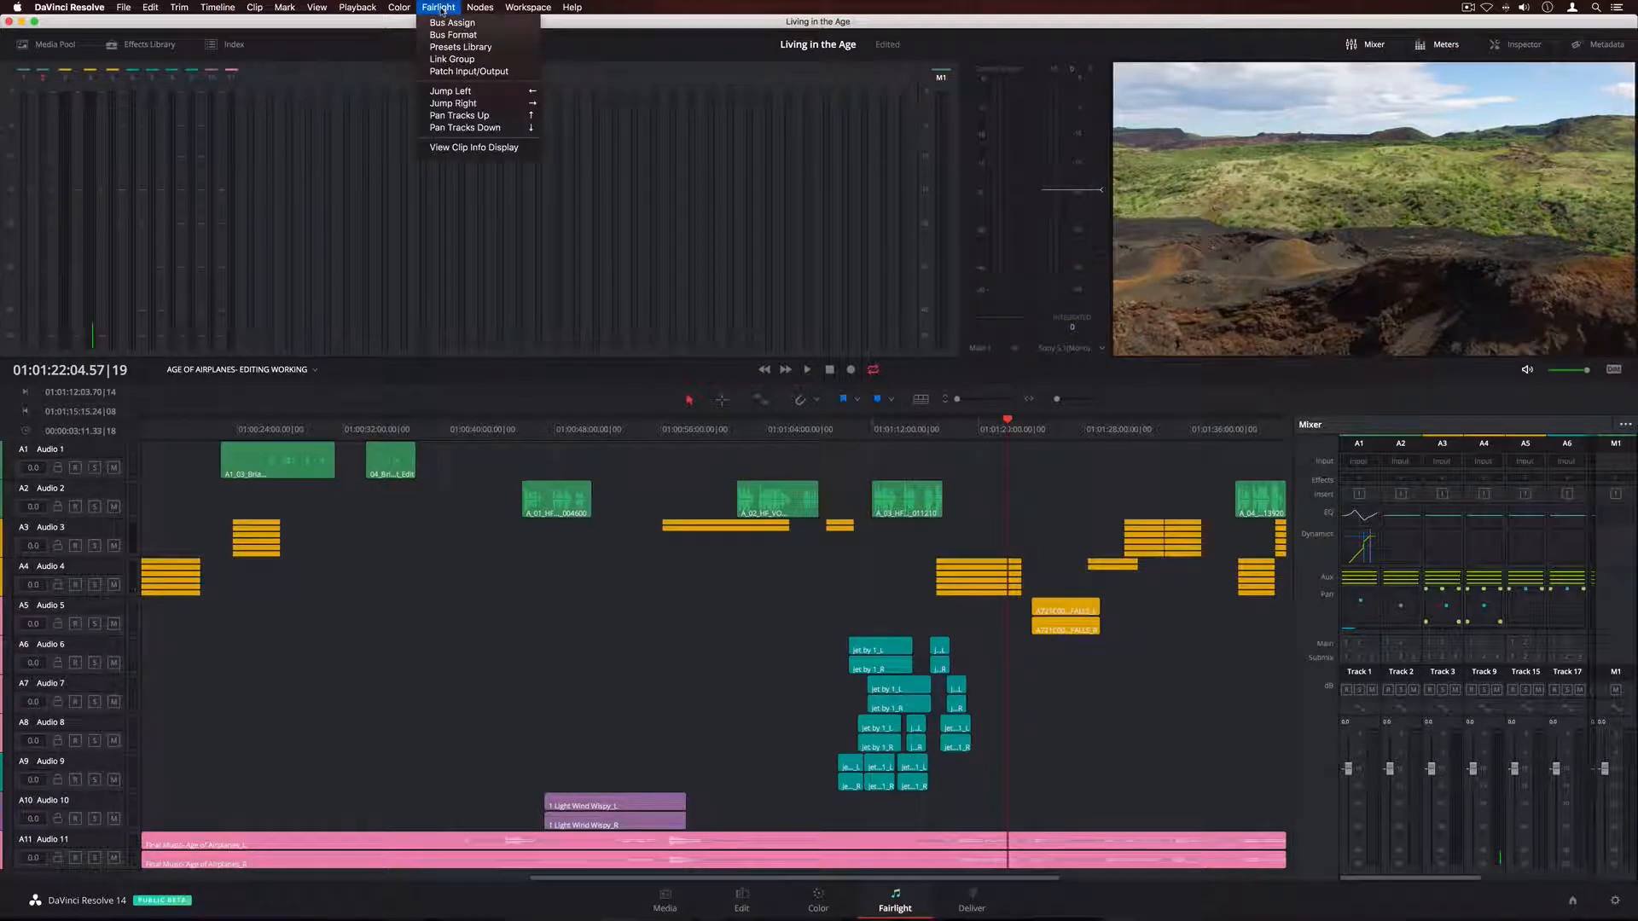
left_click(487, 38)
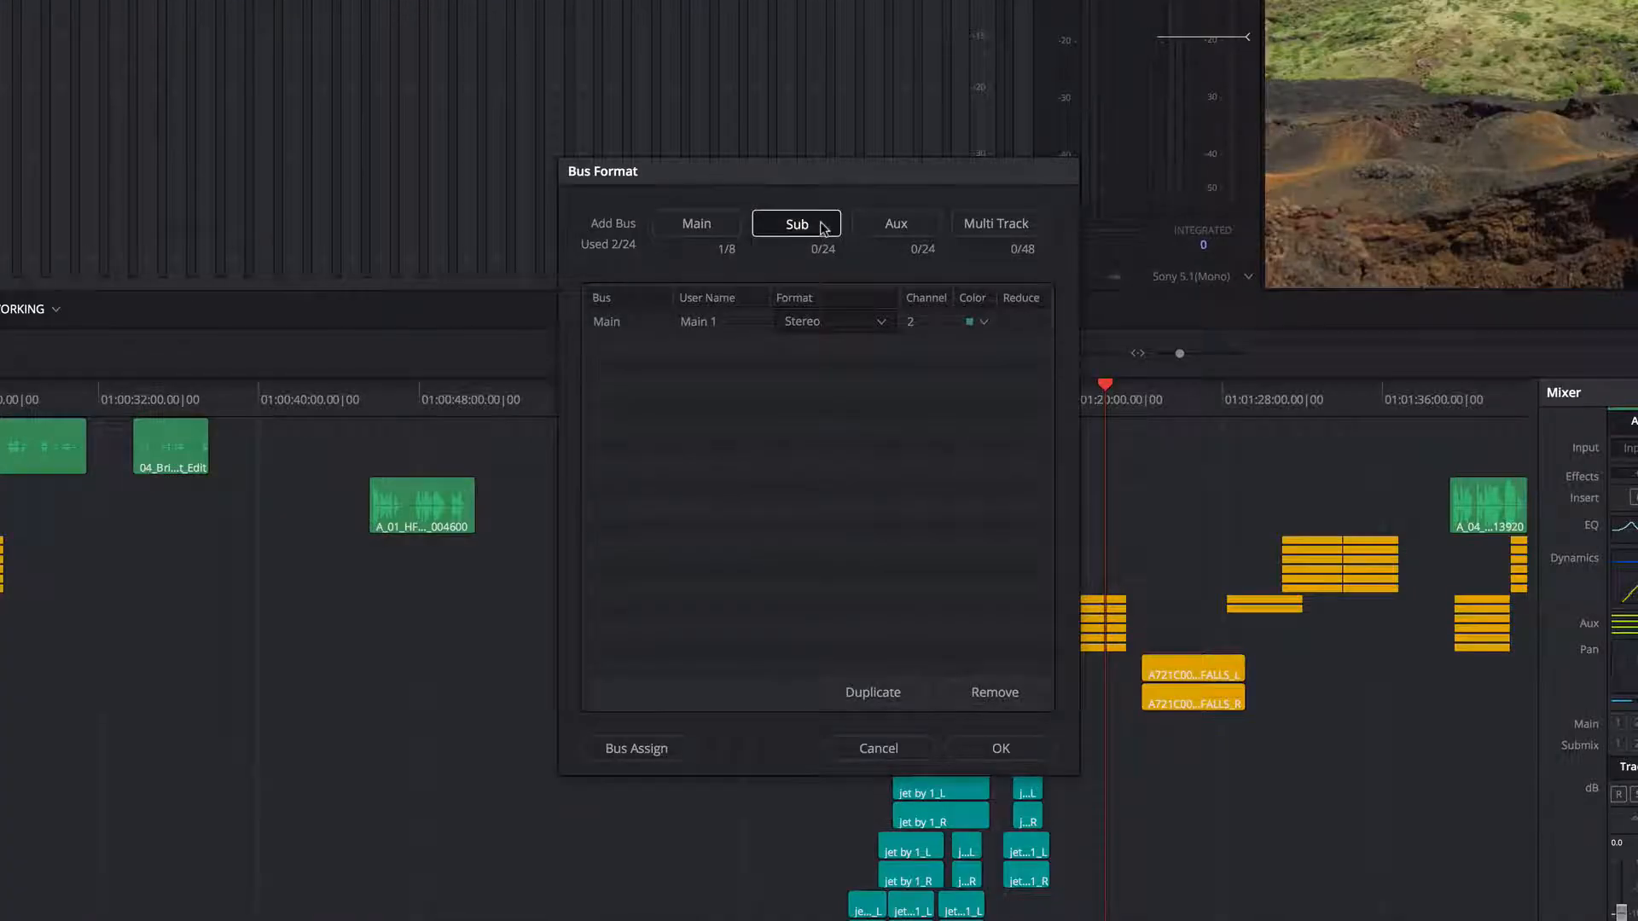
left_click(866, 351)
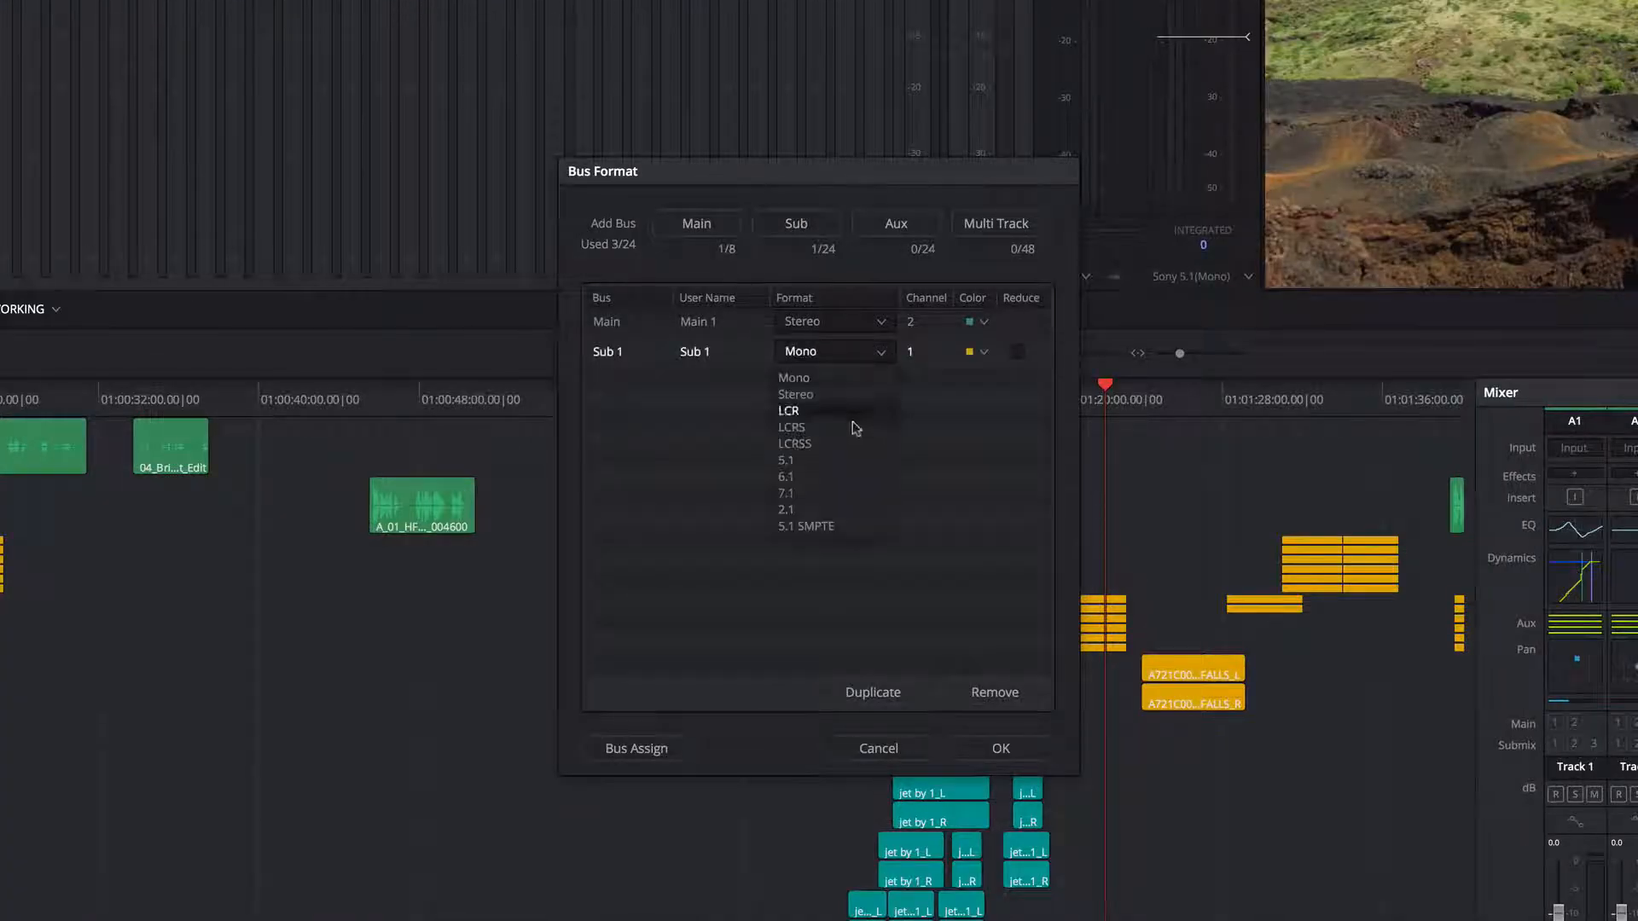
left_click(867, 494)
double_click(695, 352)
type("Film")
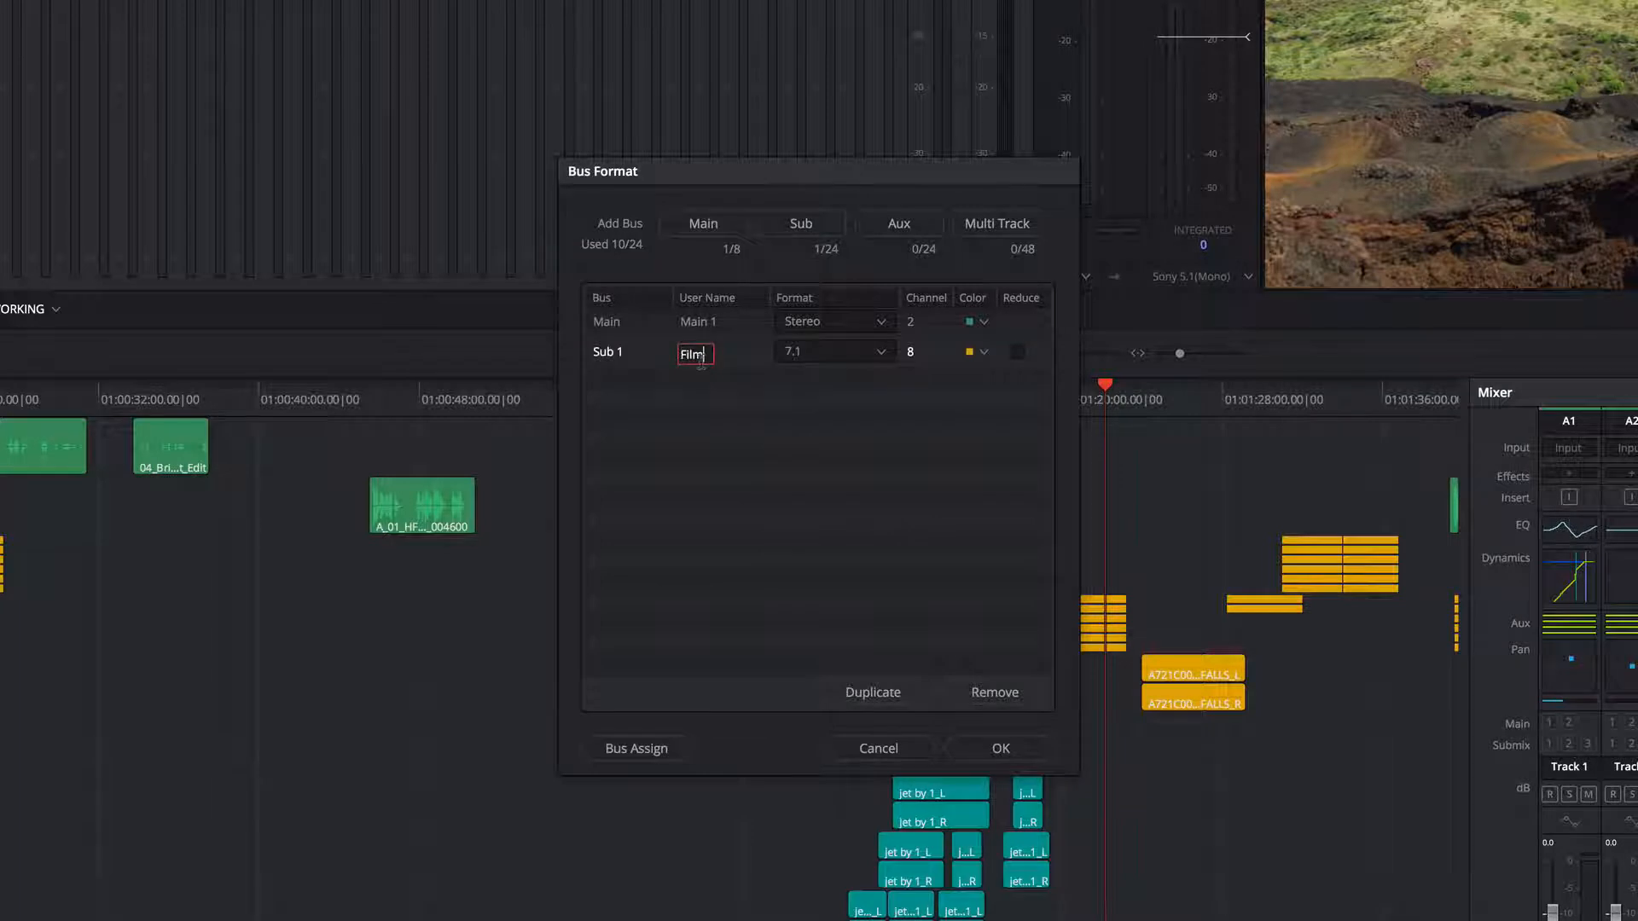
key("Return")
left_click(994, 354)
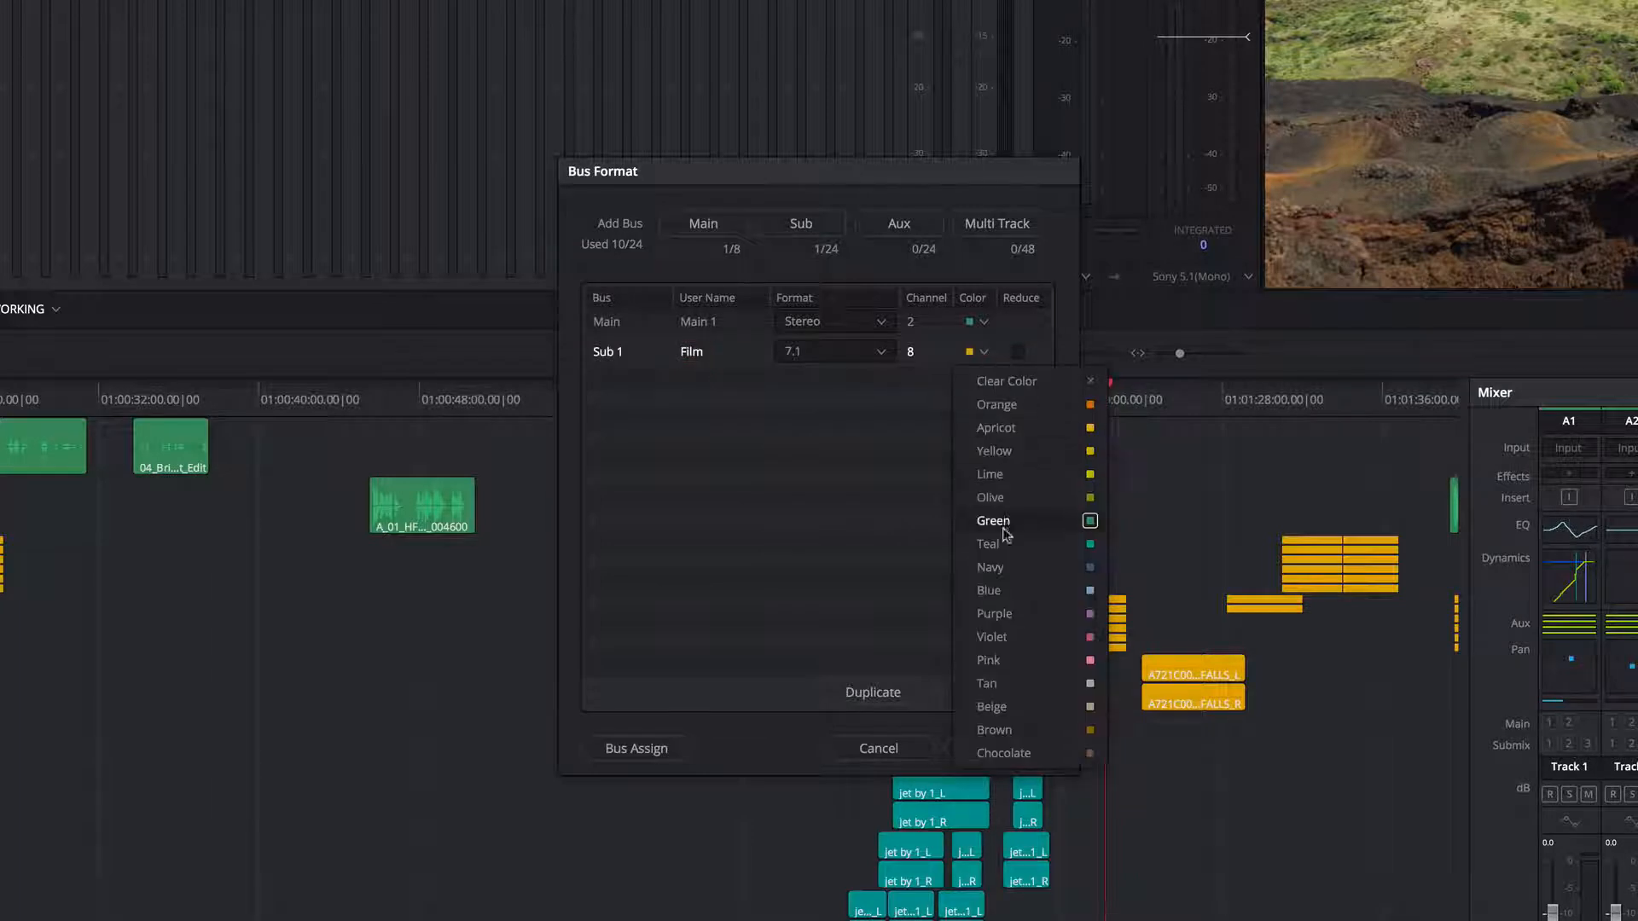
left_click(1003, 659)
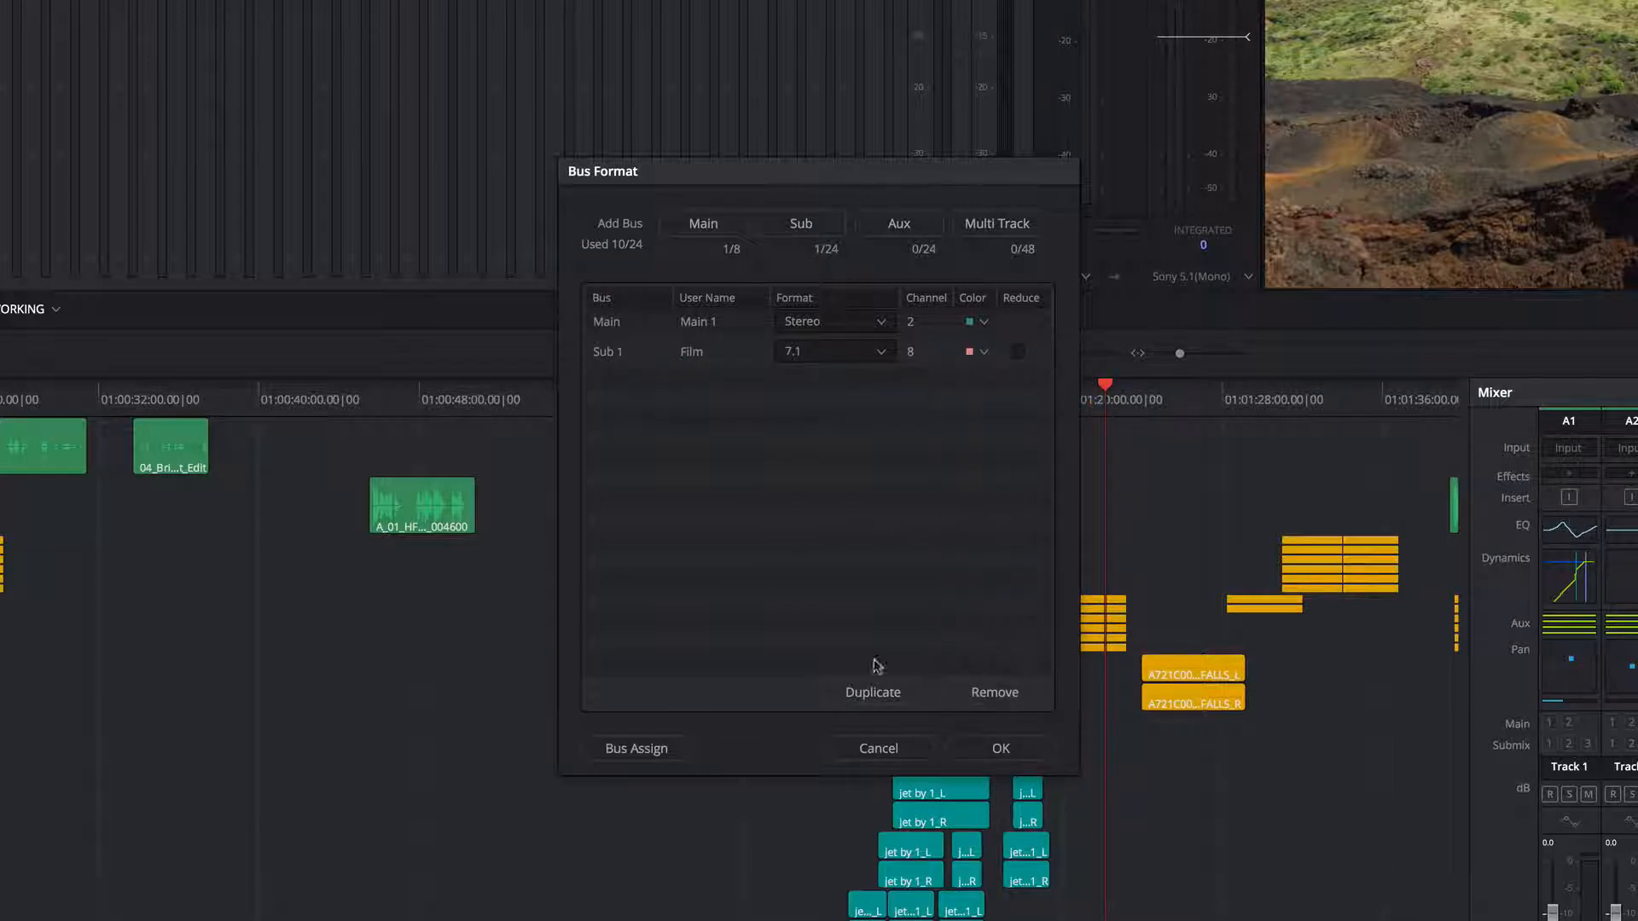
- Assign all available audio tracks to the Film bus, save the assignment and stop playback
left_click(669, 748)
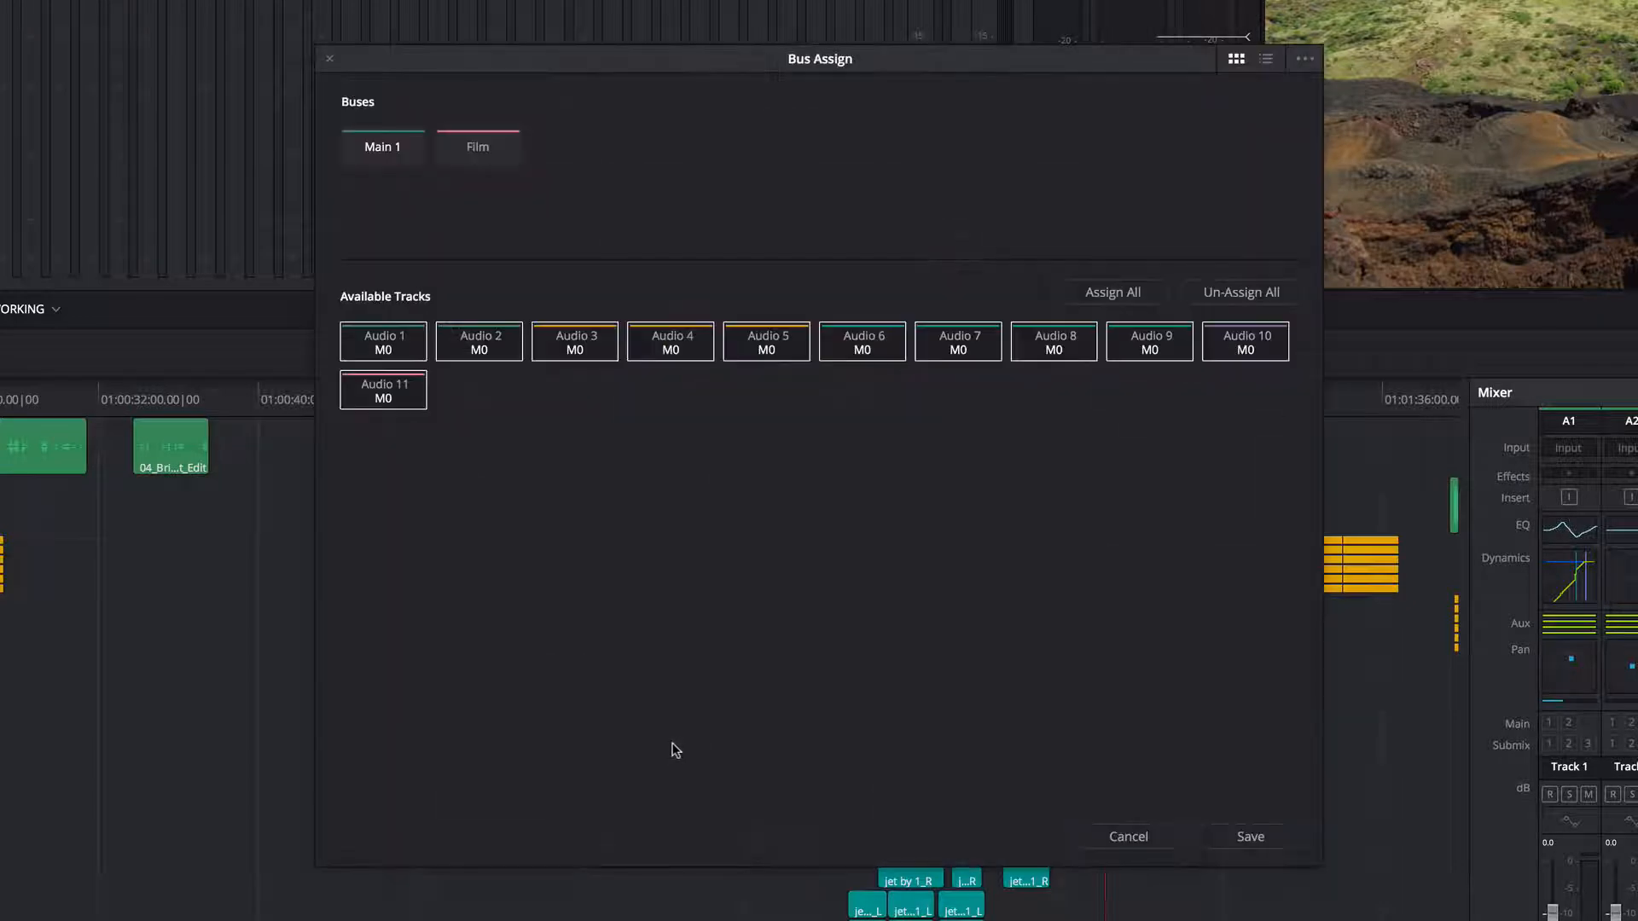
left_click(490, 158)
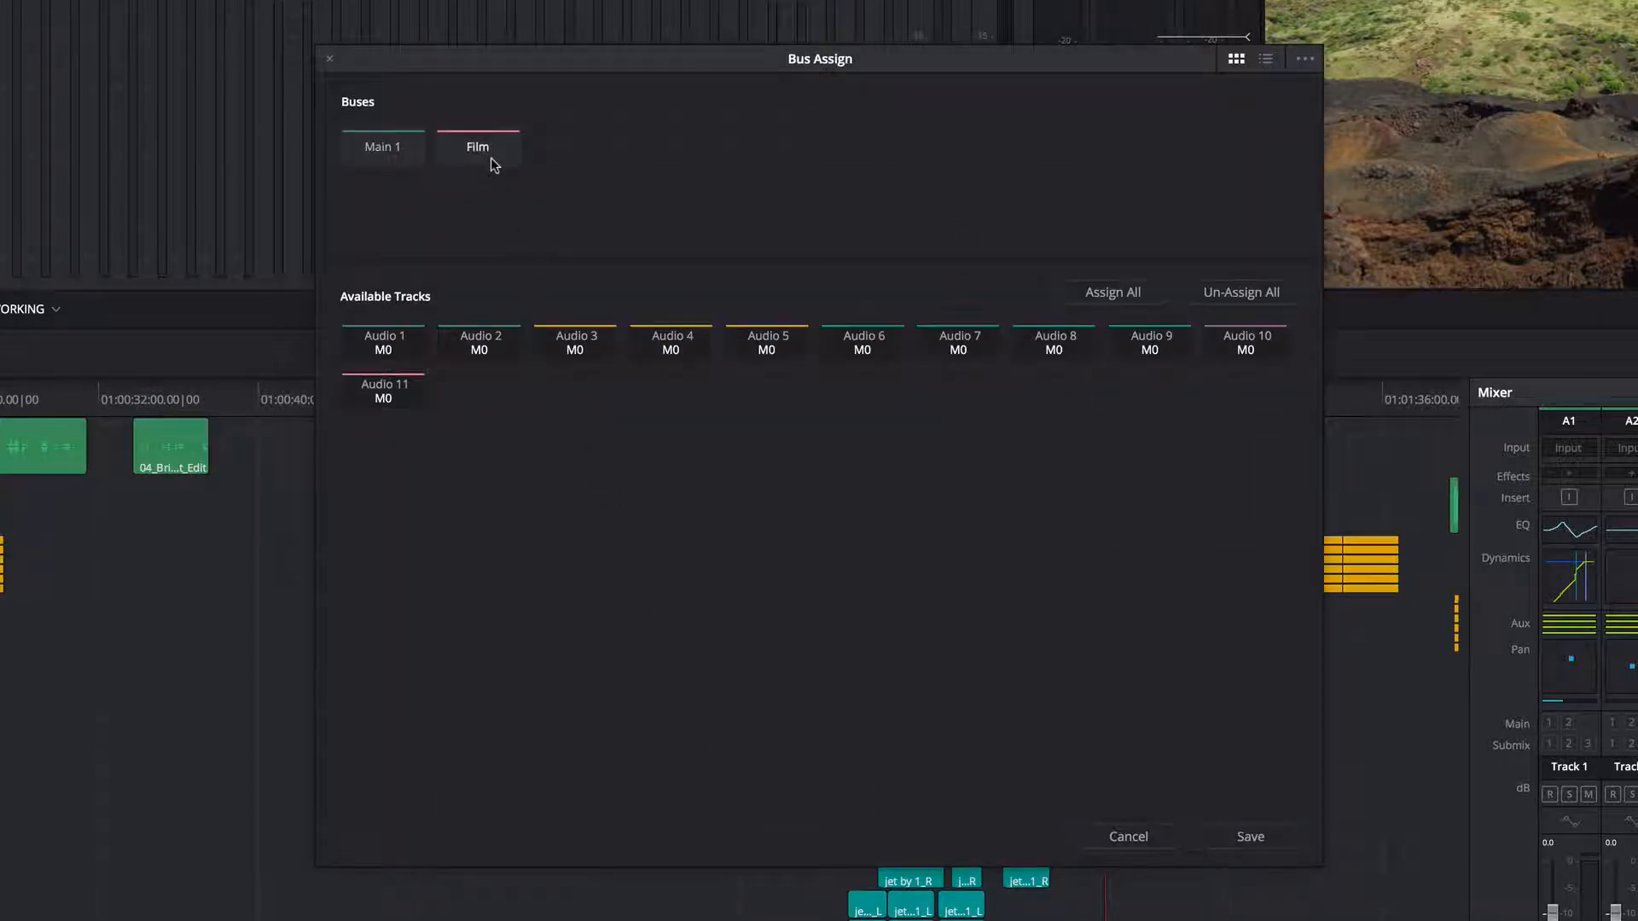
left_click(1088, 299)
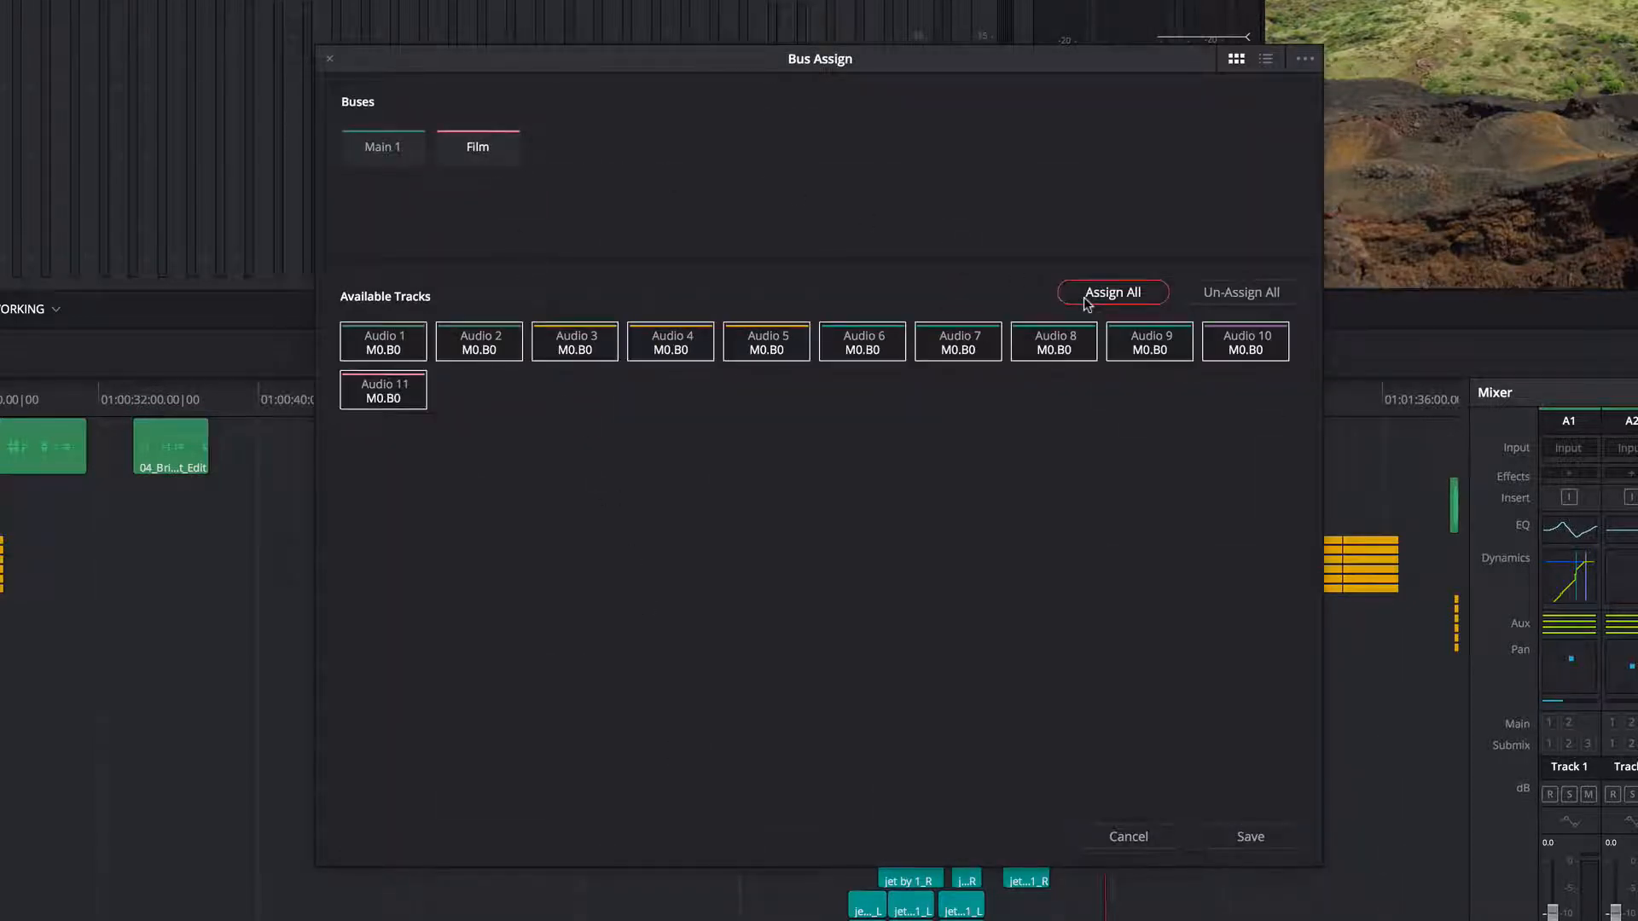
left_click(1242, 836)
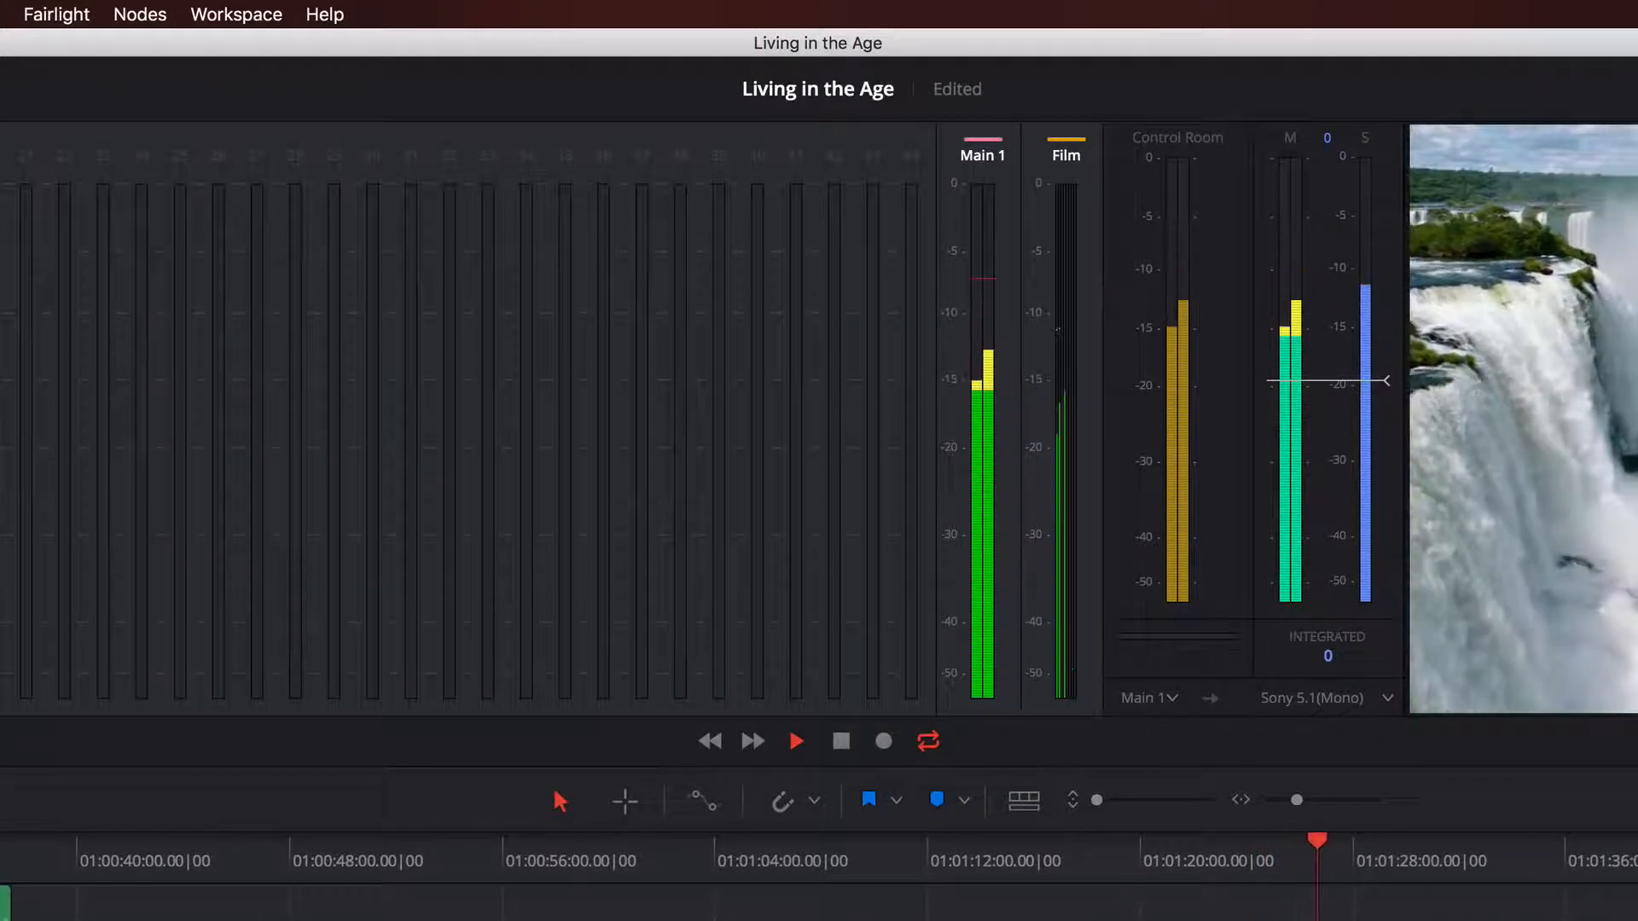
key("space")
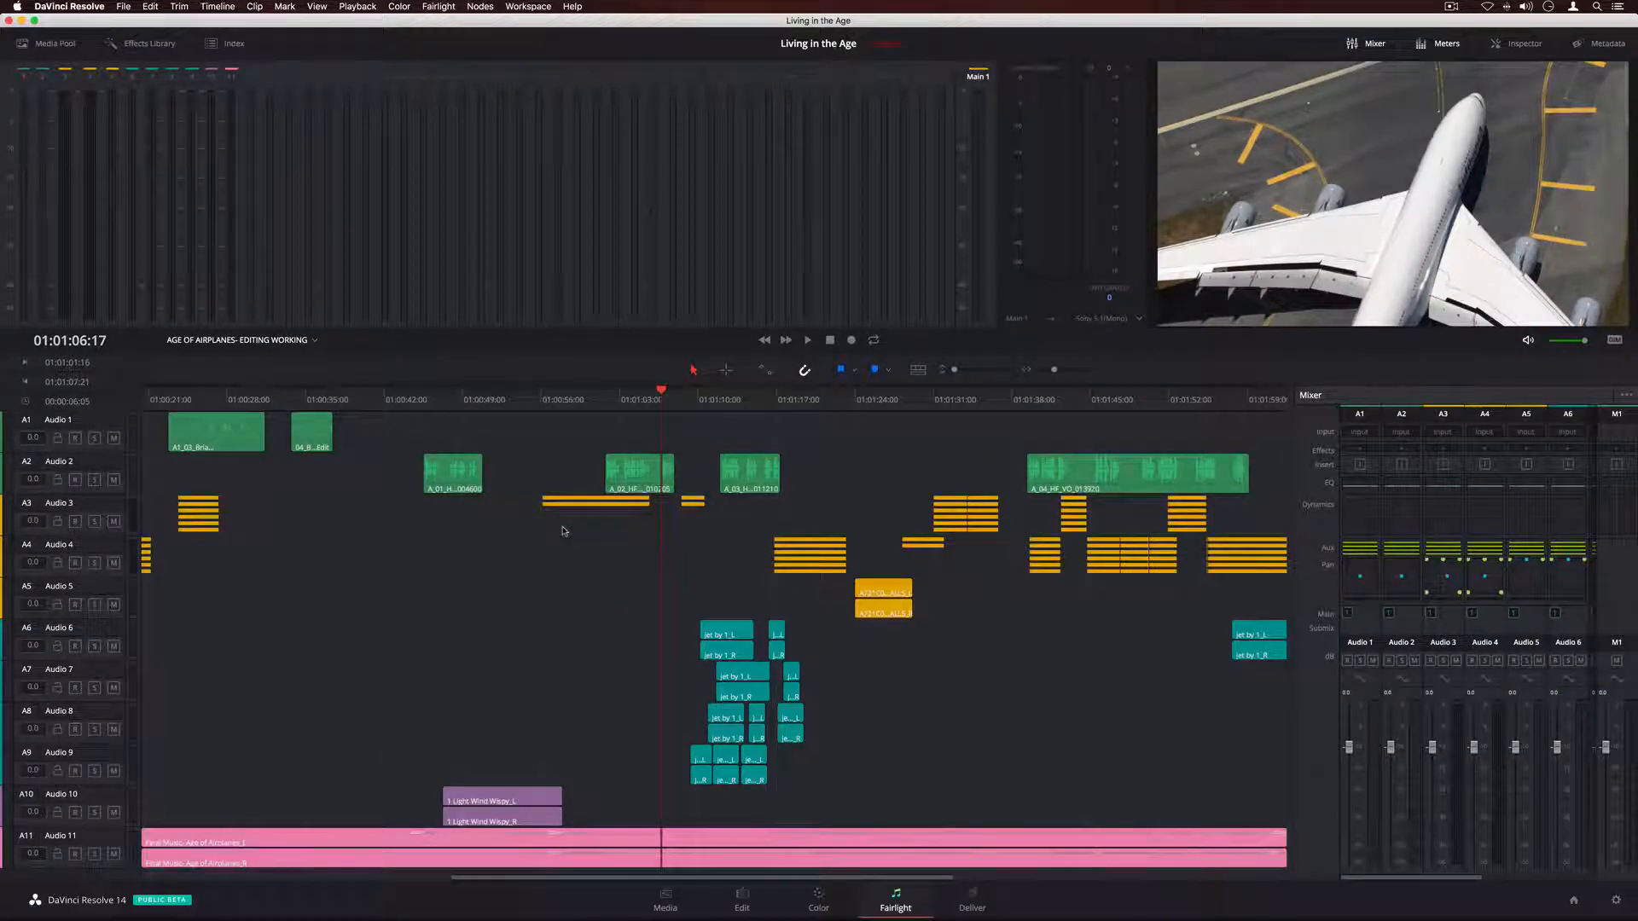
- Switch from the Fairlight page through the Edit and Color pages and back to Fairlight
left_click(750, 893)
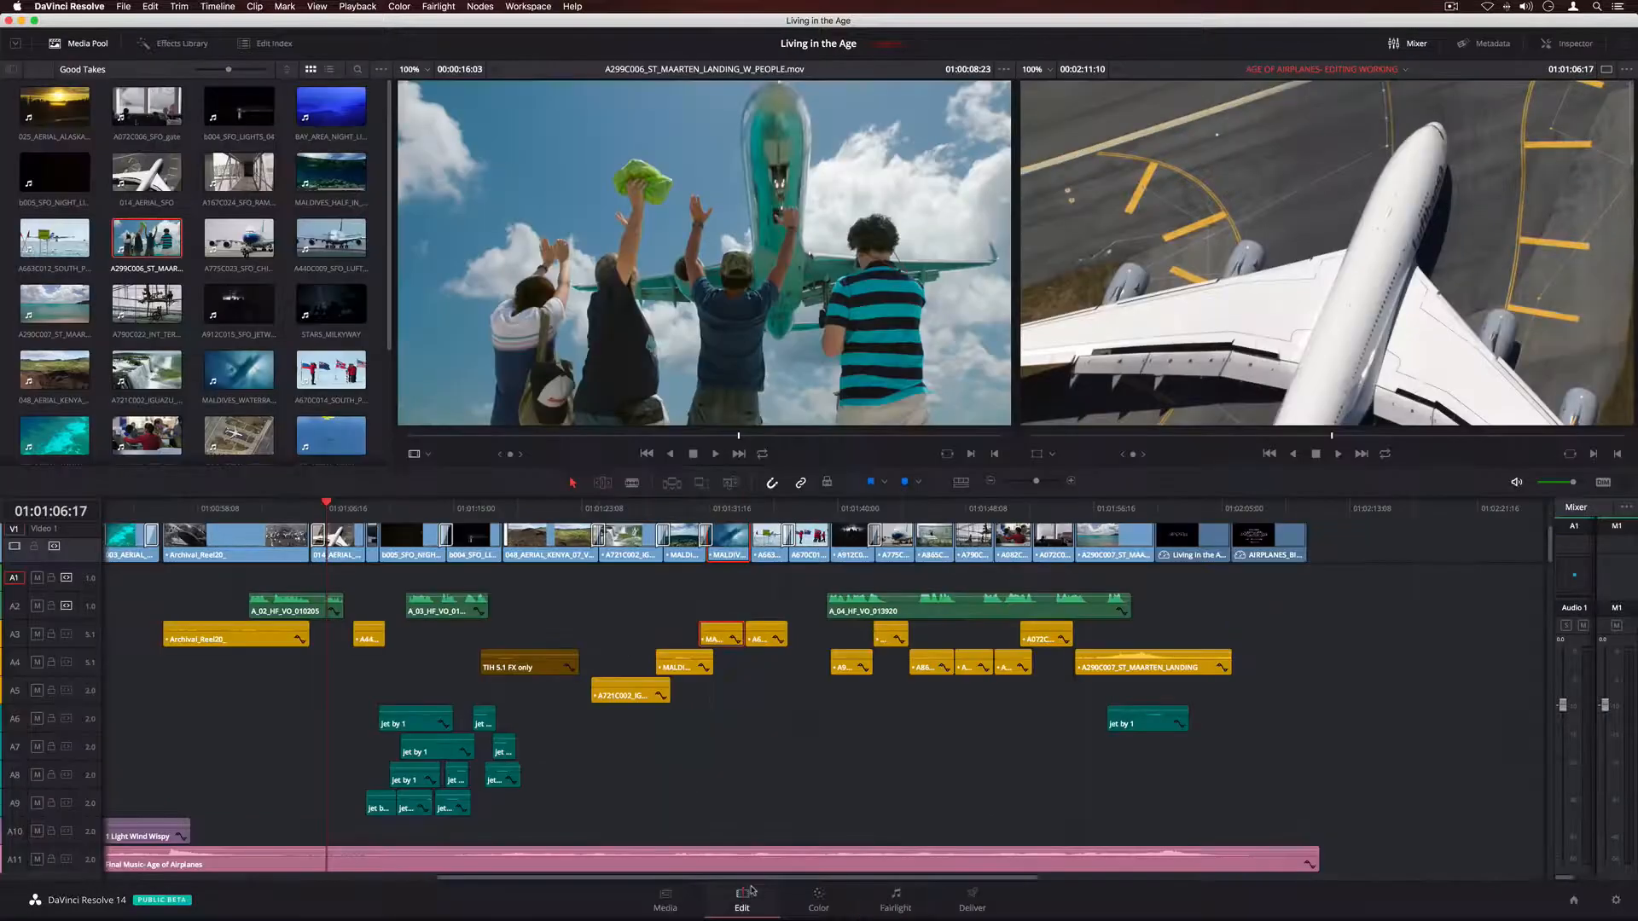
left_click(819, 902)
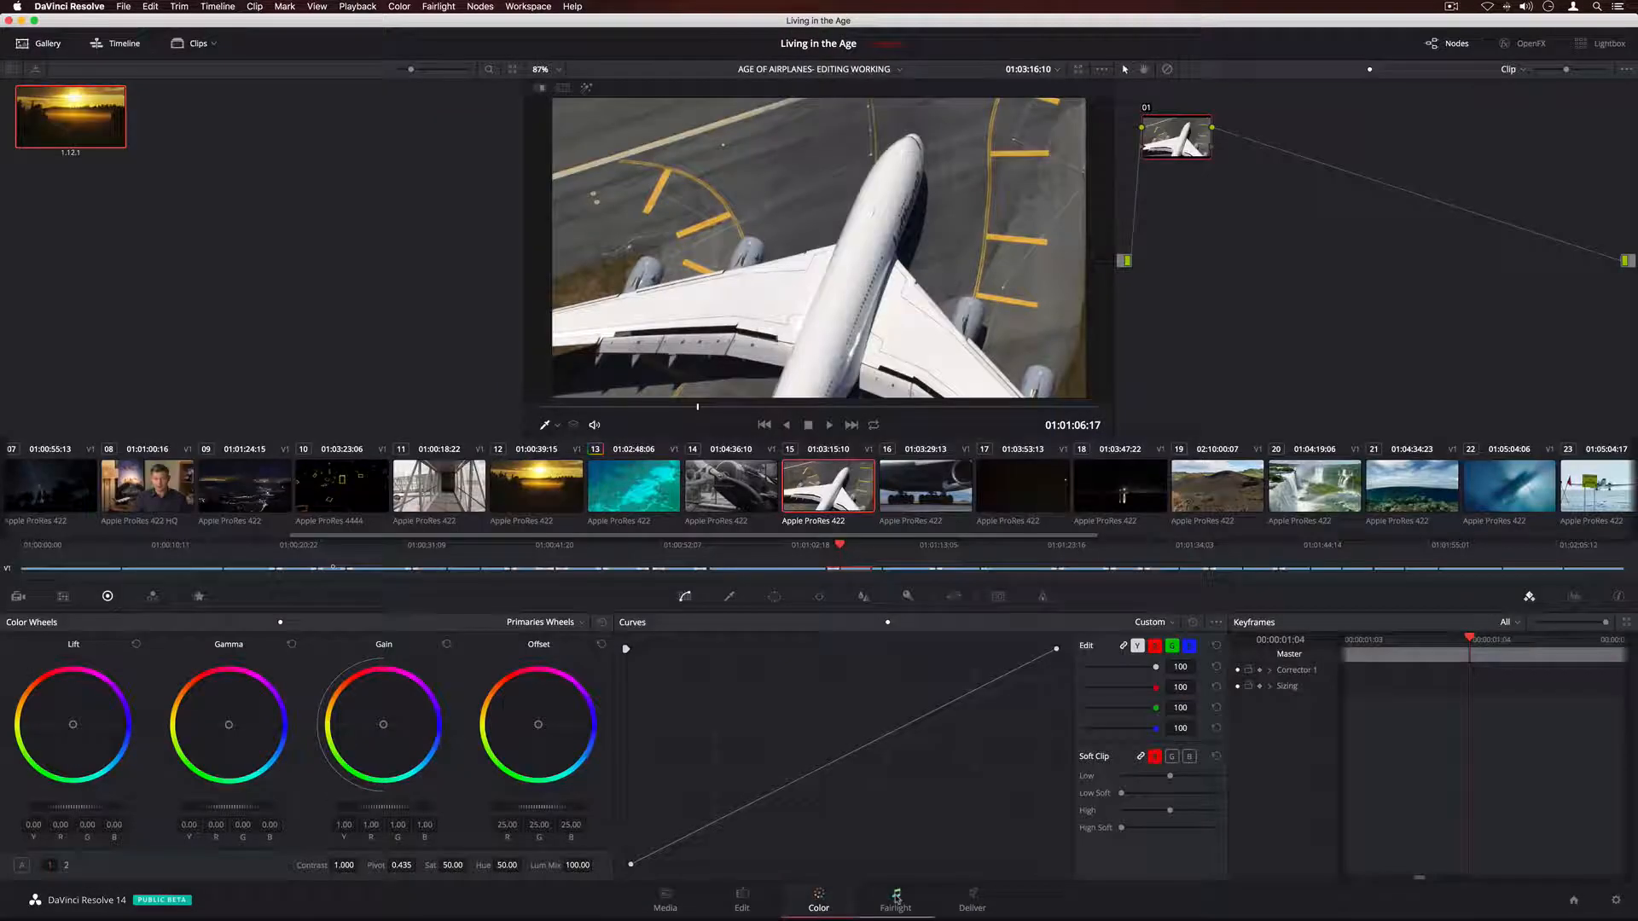
left_click(896, 899)
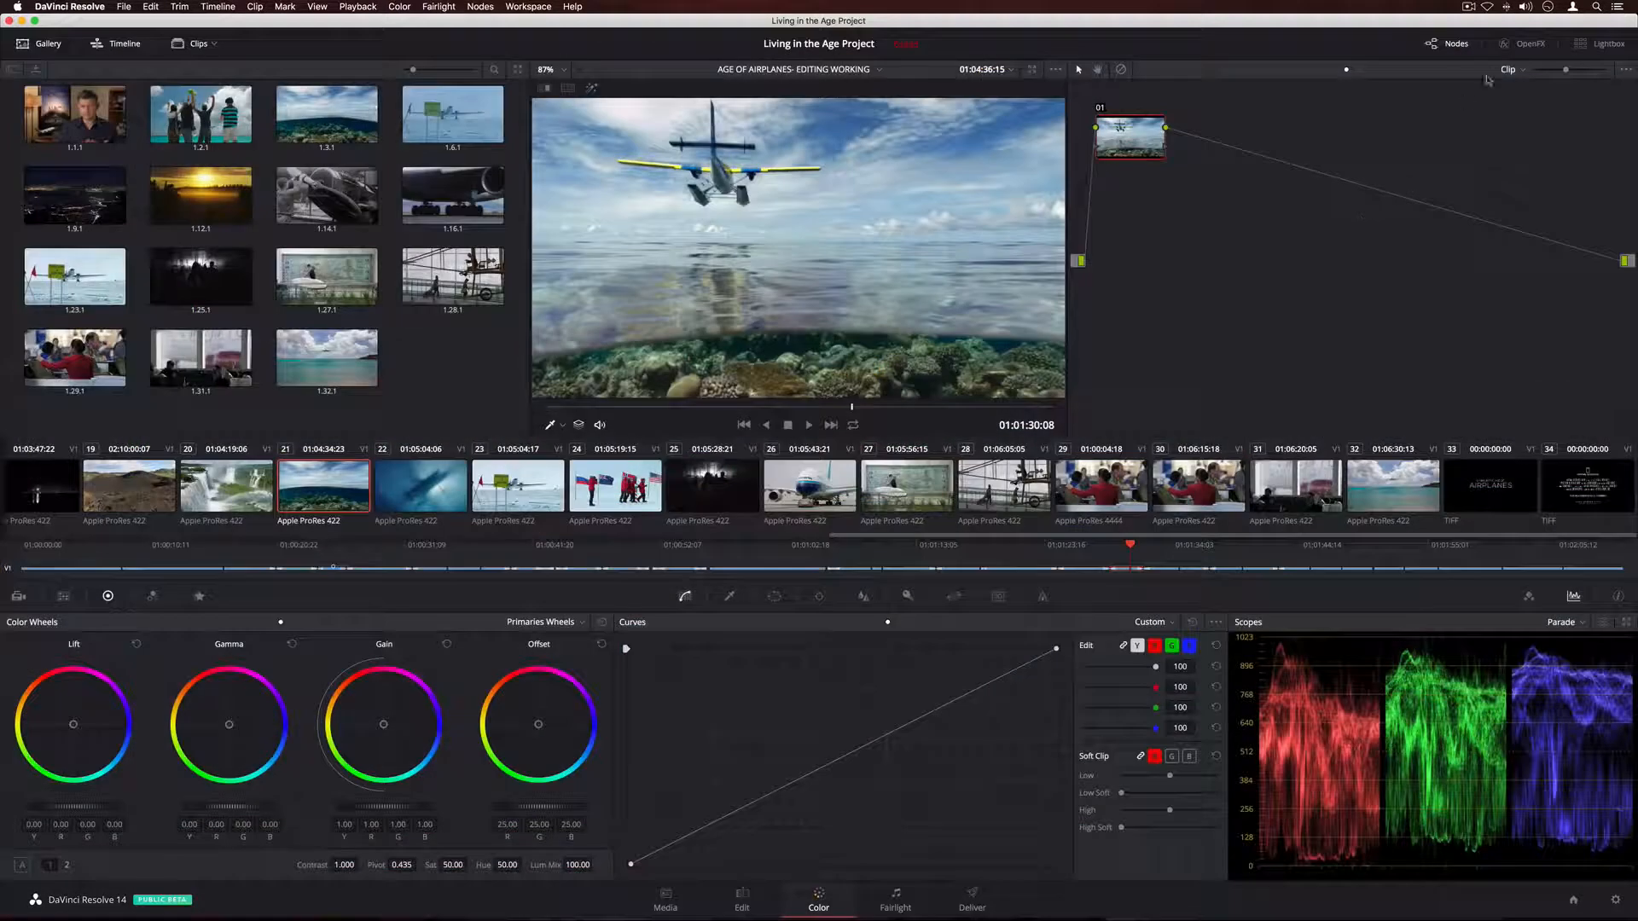
- Open the OpenFX library on the Color page and browse the ResolveFX effects
left_click(1525, 44)
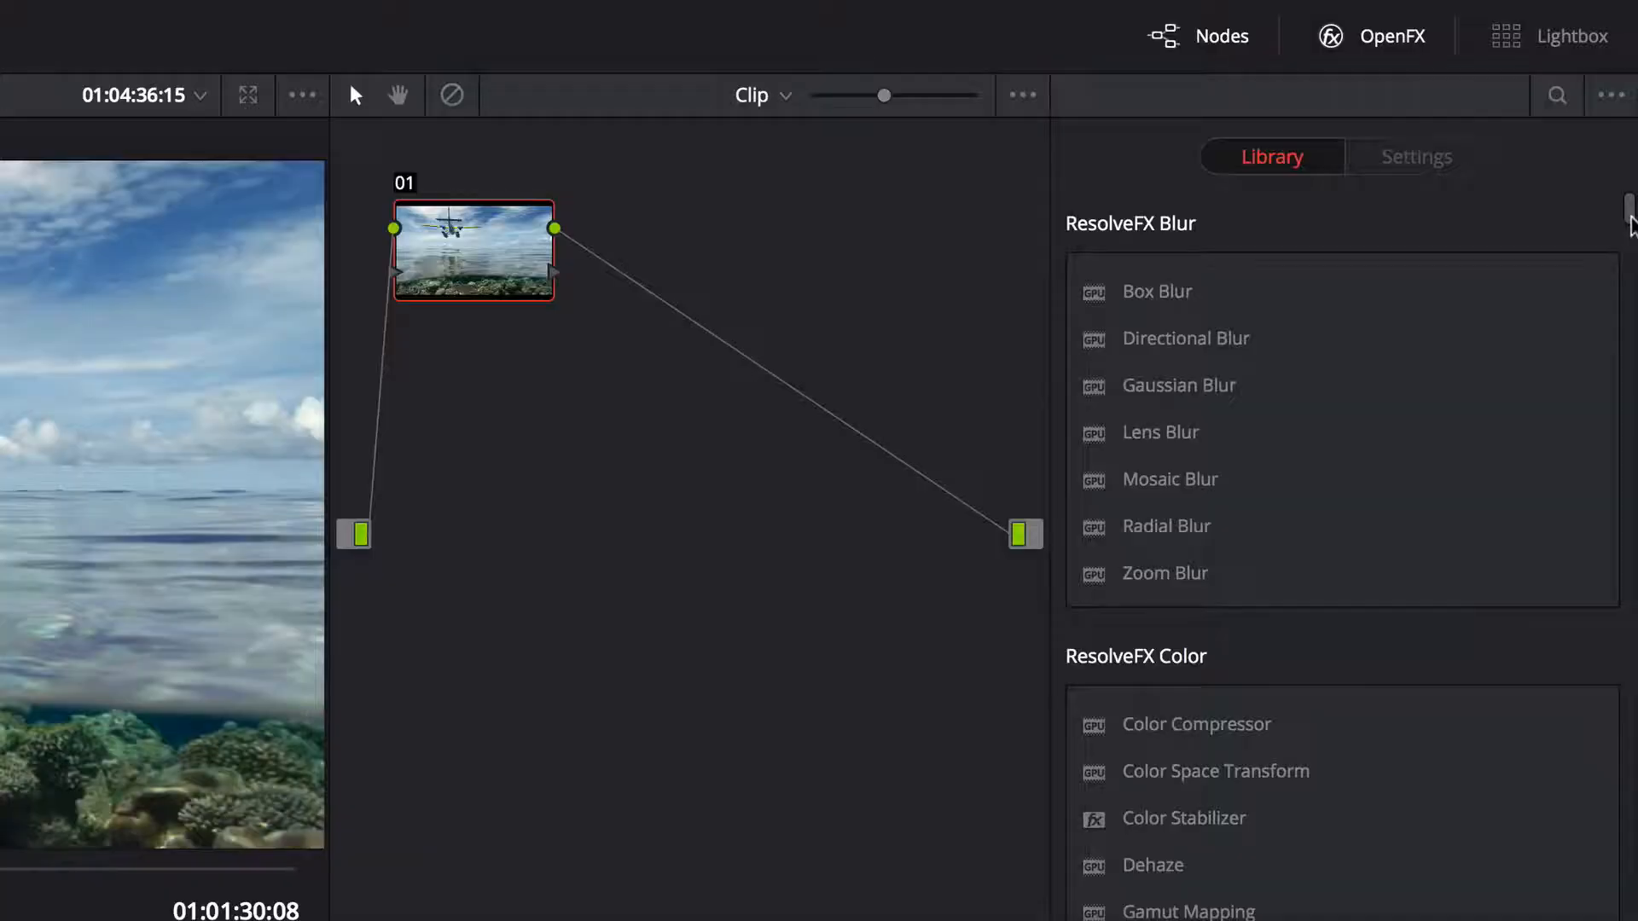
left_click_drag(1631, 226, 1631, 300)
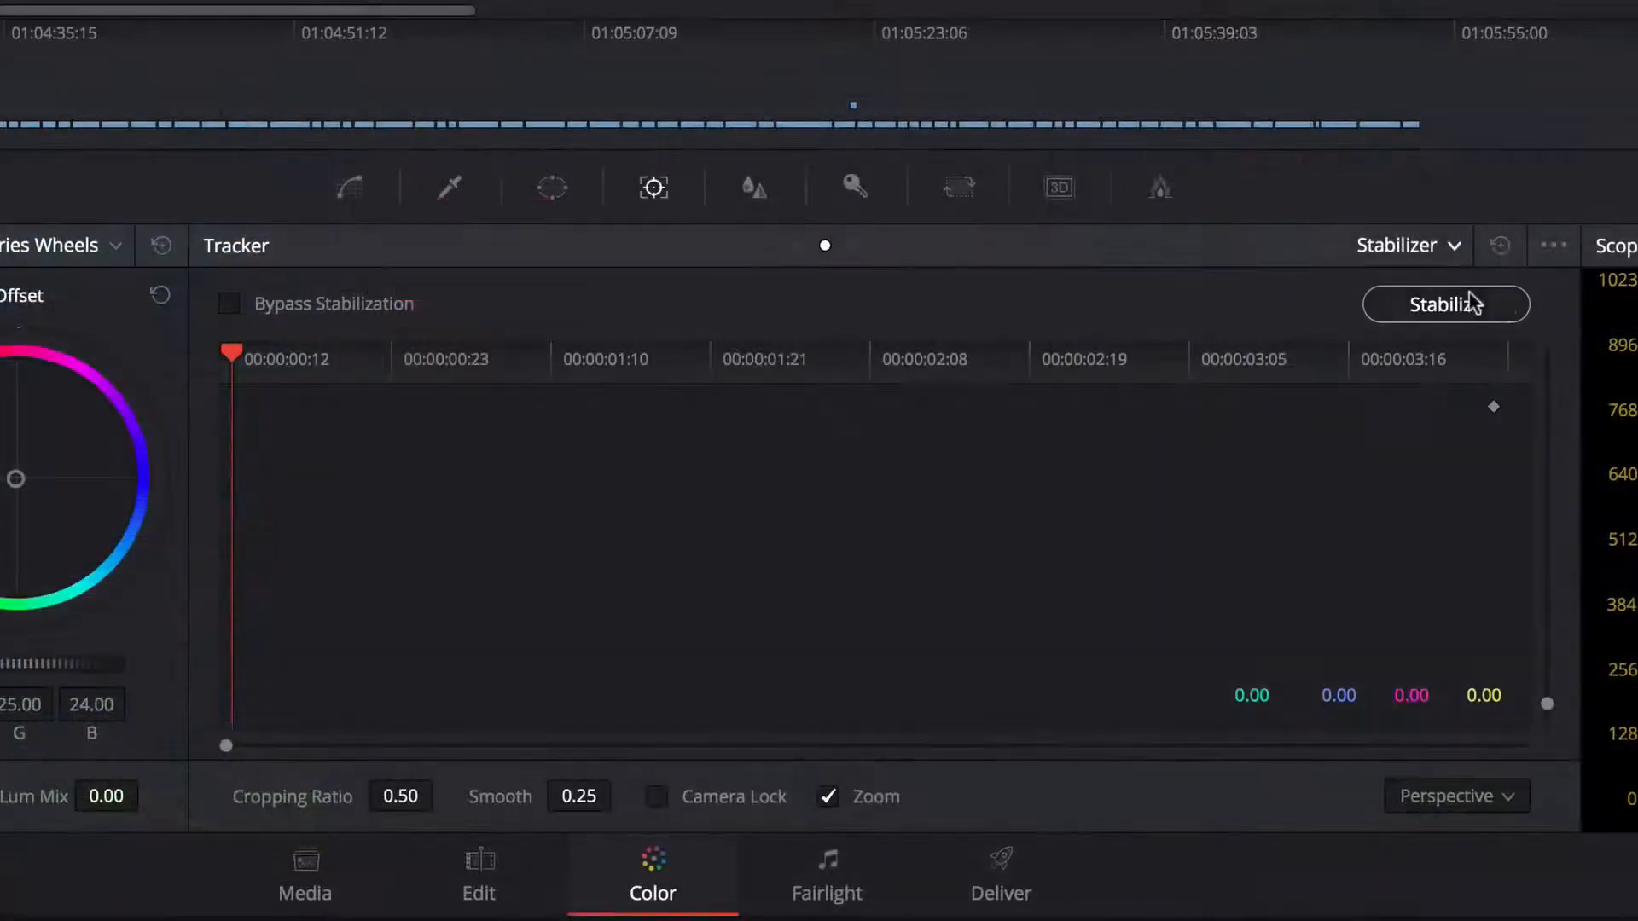
- Run the tracker's stabilizer on the clip in Perspective mode
left_click(1488, 306)
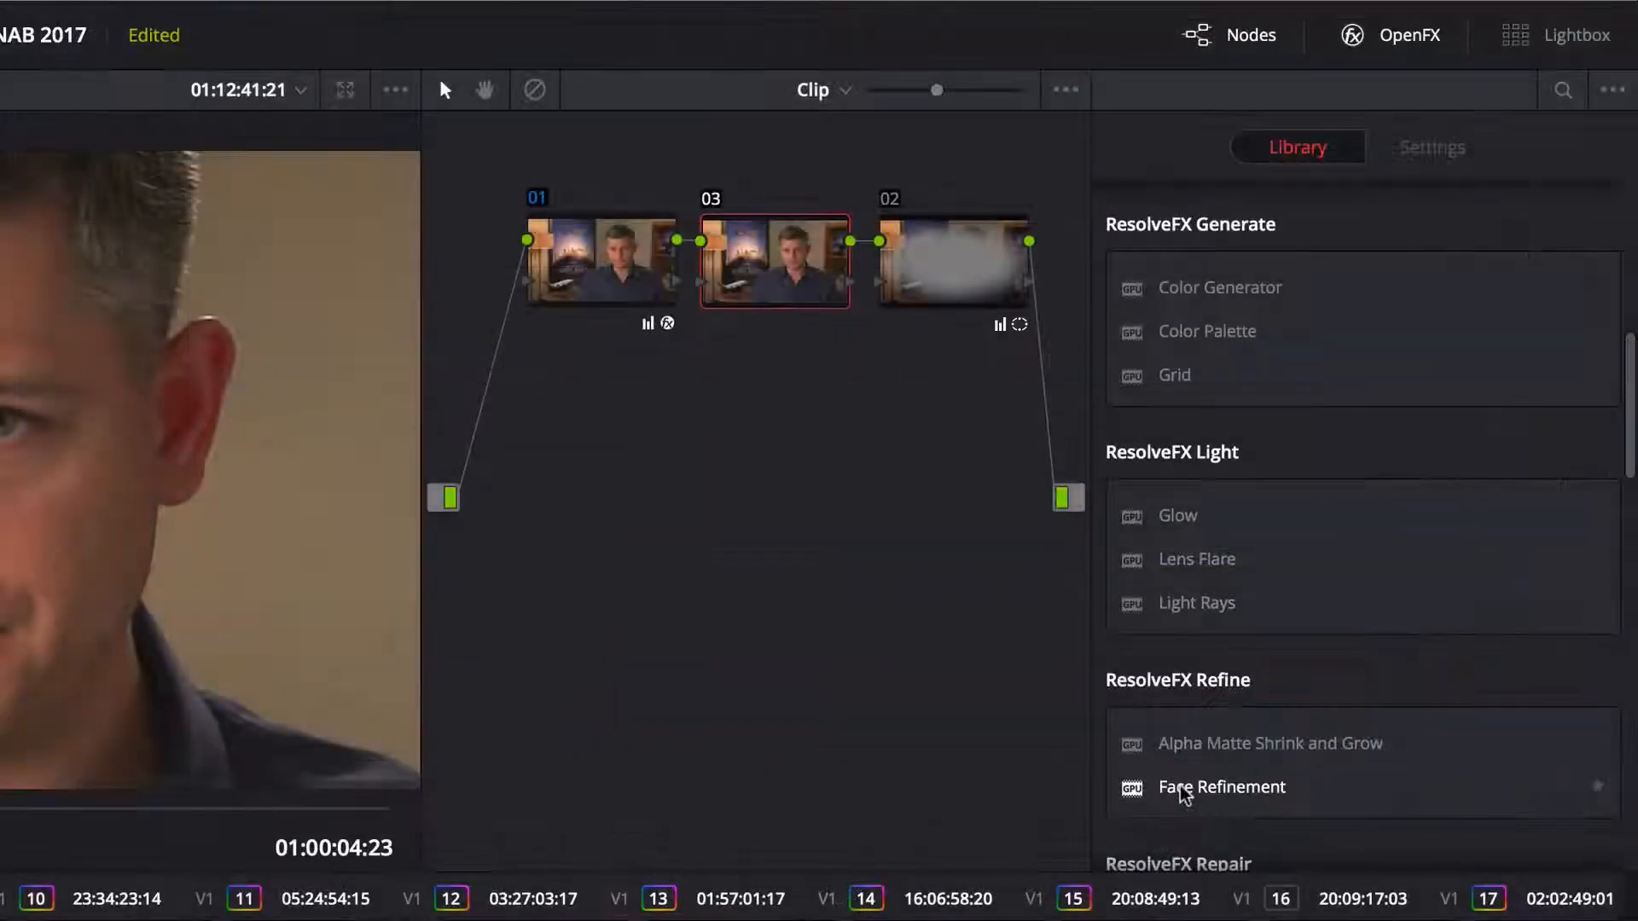
- Apply the Face Refinement effect to node 03, analyze the face and set Smoothing to about 0.147
left_click_drag(1185, 794, 781, 265)
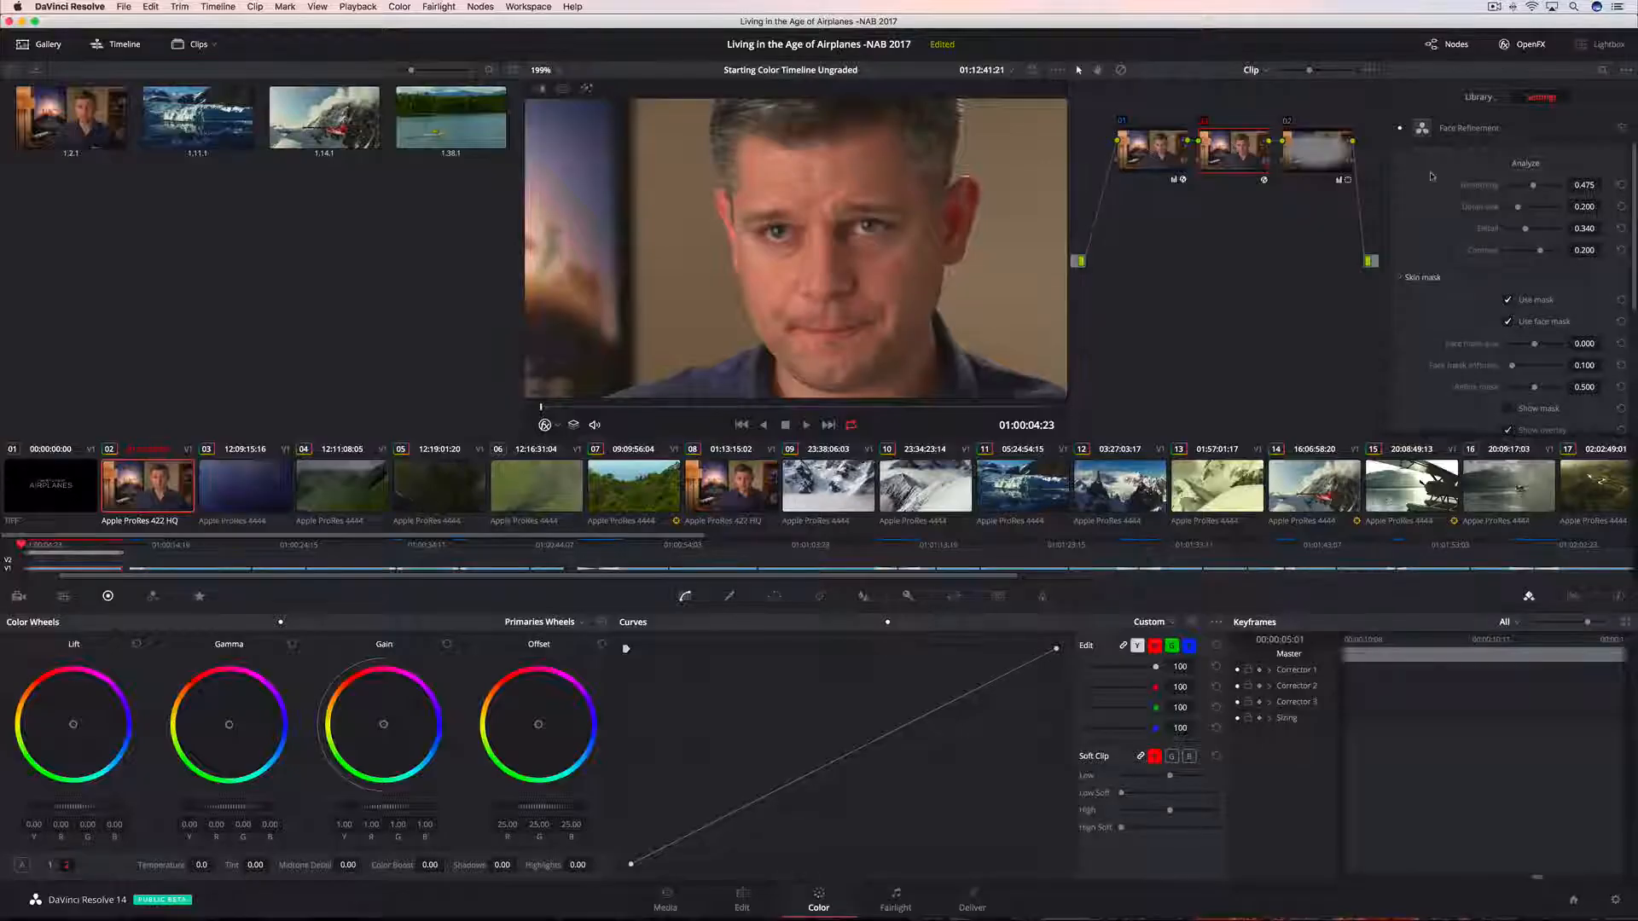
left_click(1526, 163)
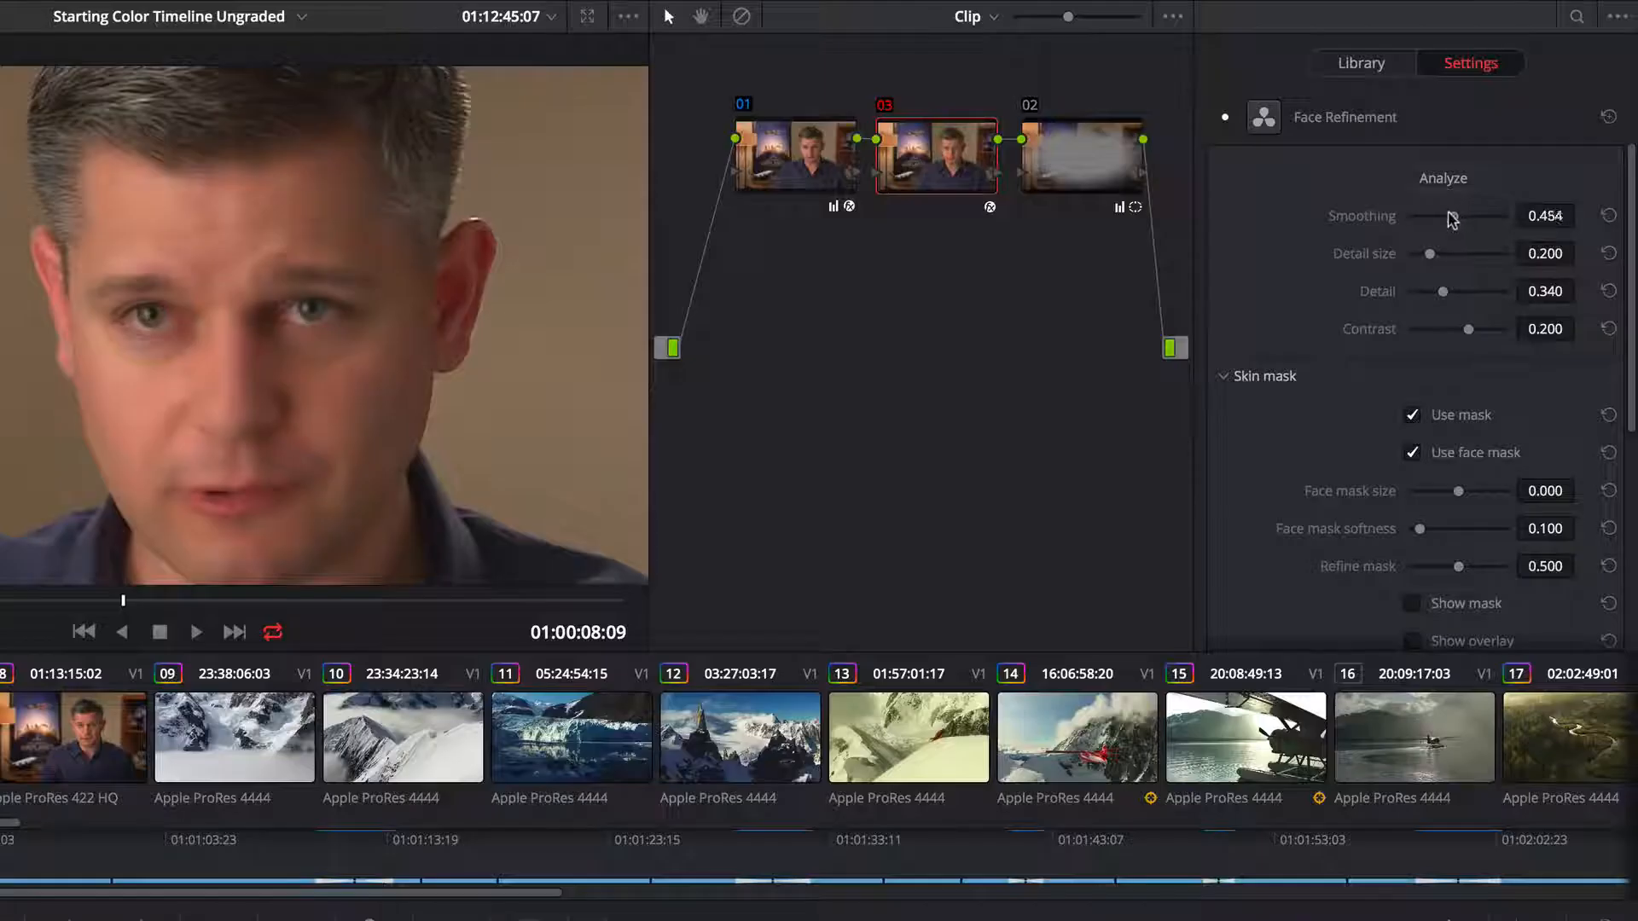
mouse_move(1451, 220)
left_mouse_down()
mouse_move(1408, 223)
mouse_move(1424, 220)
left_mouse_up()
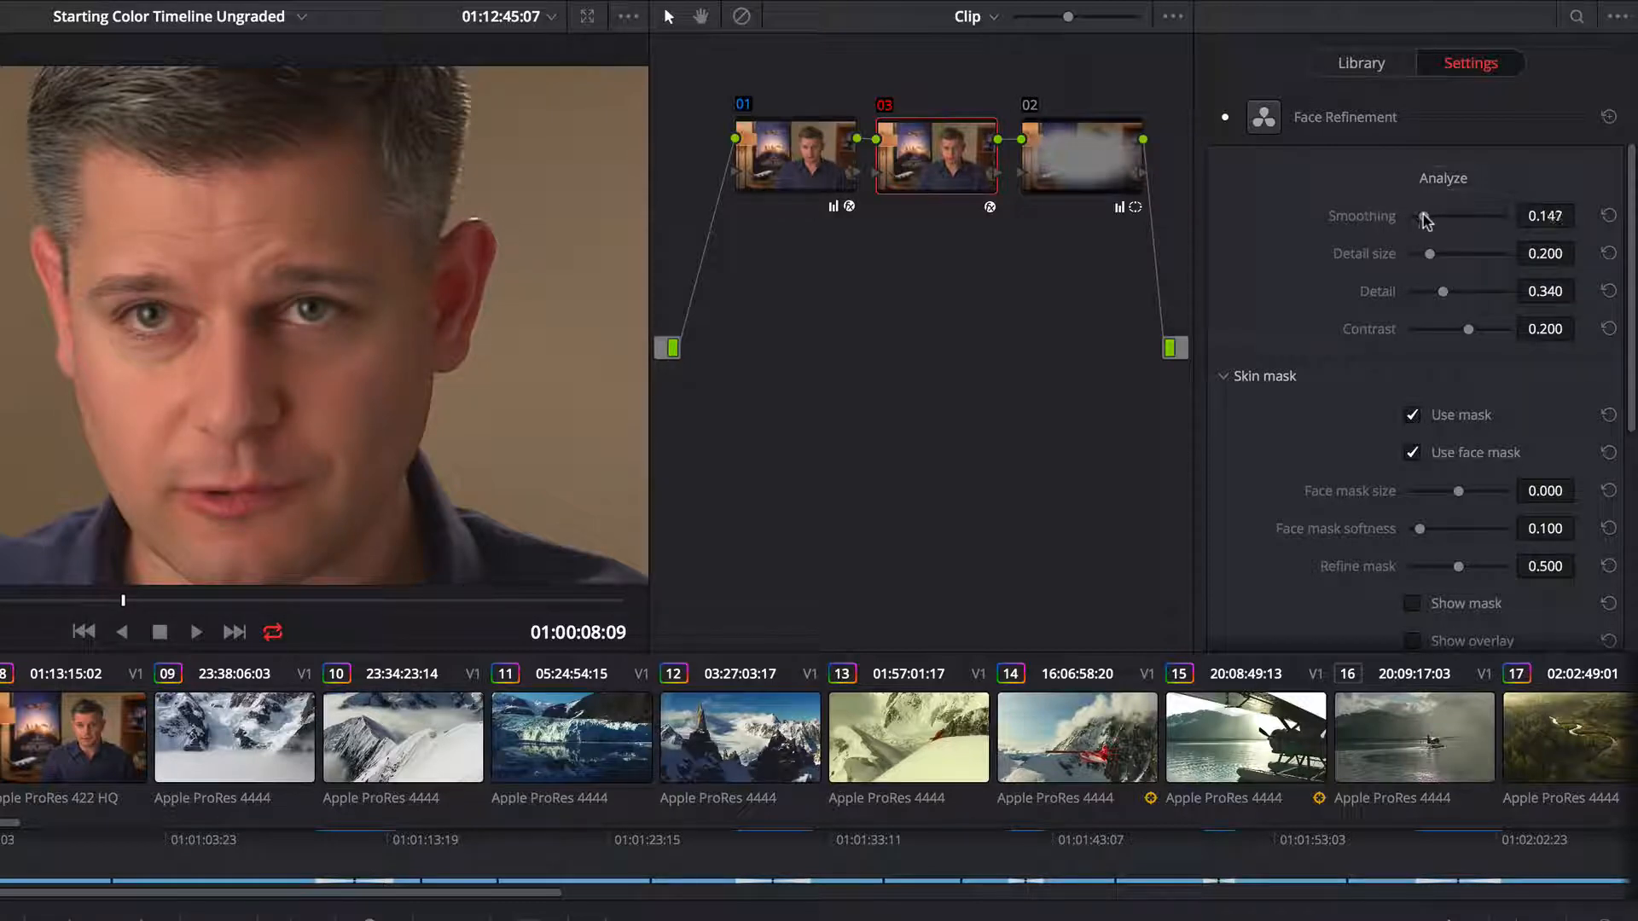
- Adjust the Eye retouching values of the Face Refinement effect
scroll(1604, 342, "down", 5)
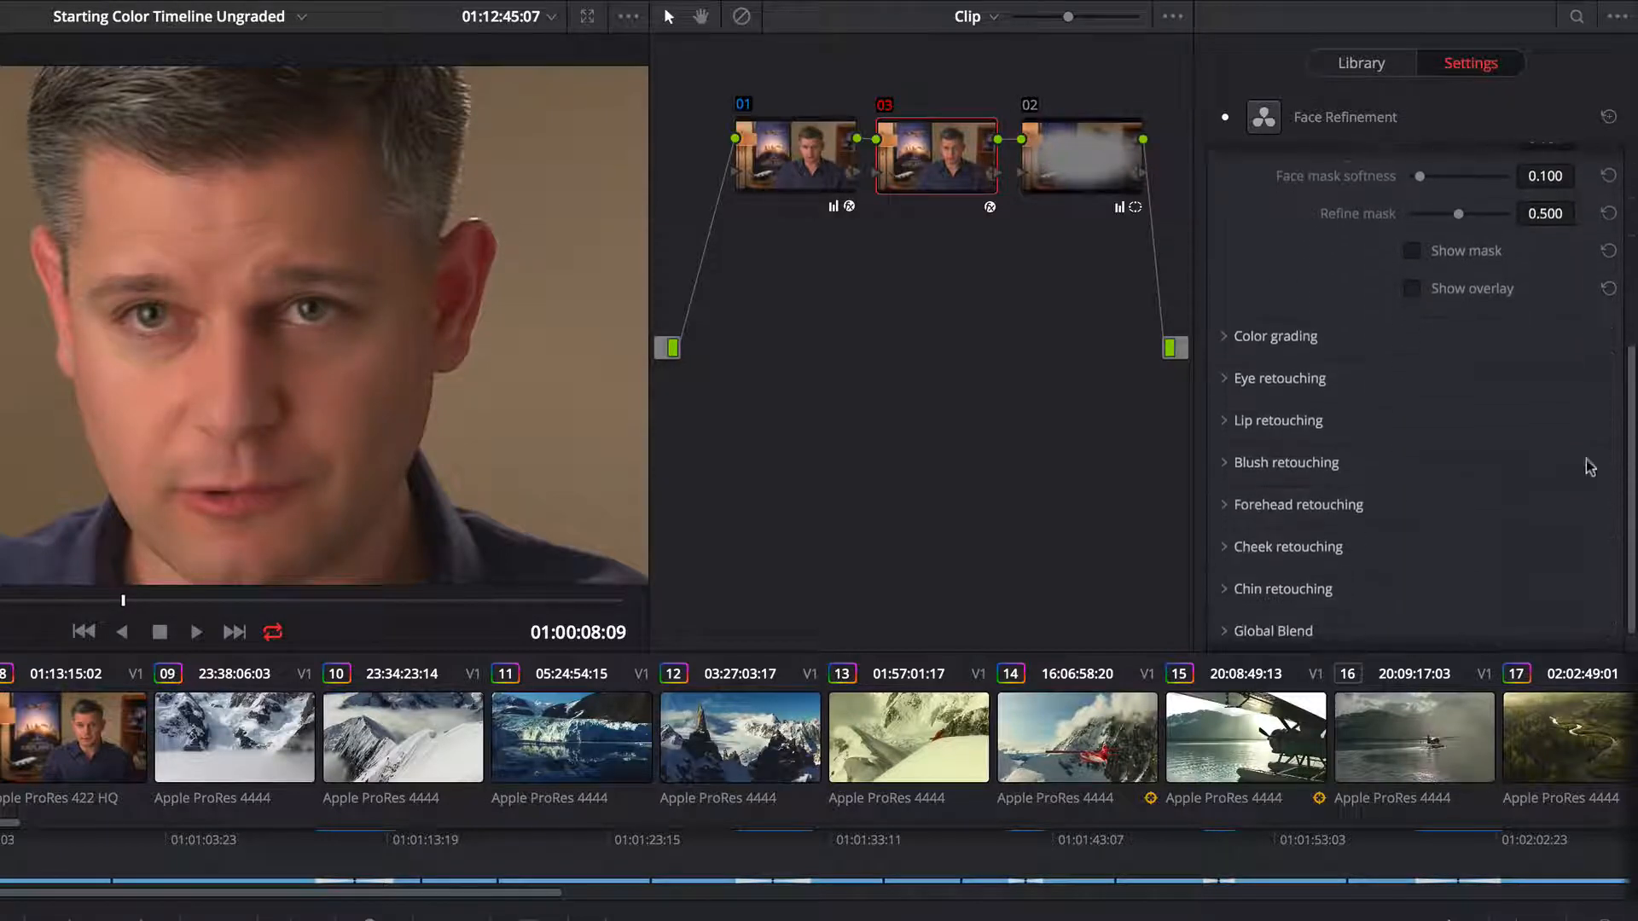
left_click(1226, 378)
left_click_drag(1407, 413, 1486, 418)
left_click(1441, 492)
left_click_drag(1445, 497, 1452, 530)
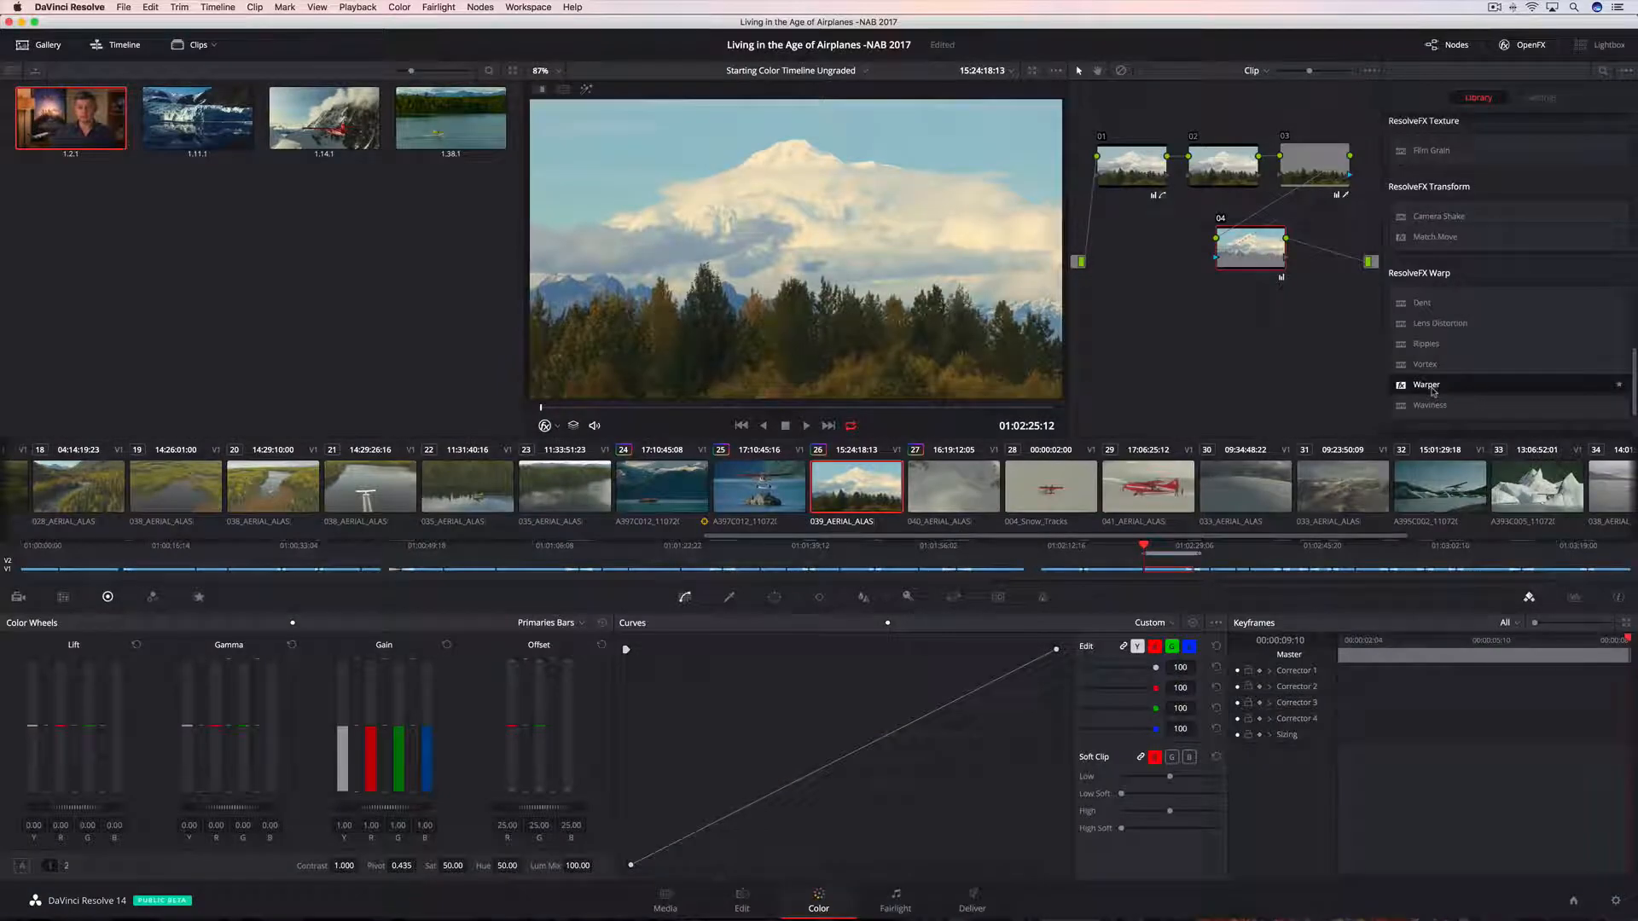
- Apply the Warper effect to node 02 and stretch the mountain peak upward using three warp points in the sky
left_click_drag(1433, 392, 1218, 166)
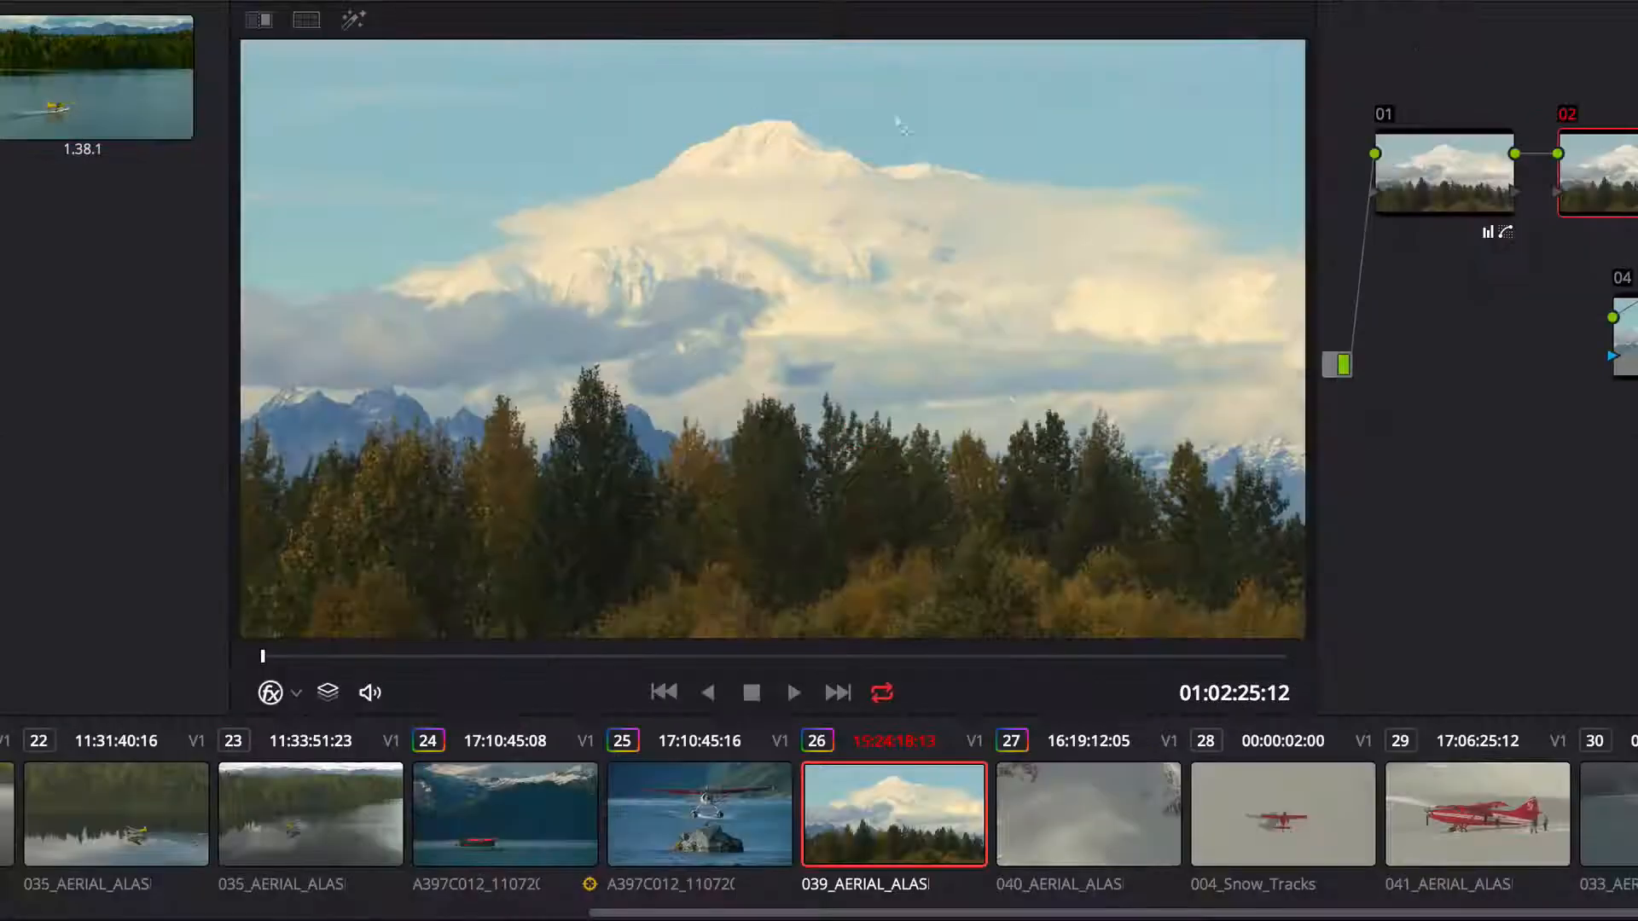
left_click(577, 132)
left_click(797, 129)
left_click(1017, 137)
left_click_drag(770, 101, 771, 59)
mouse_move(330, 101)
left_mouse_down()
mouse_move(329, 81)
mouse_move(325, 99)
left_mouse_up()
left_click_drag(1212, 109, 1212, 90)
- Pin three warp anchor points along the mountain's base just above the tree line
left_click(297, 414)
left_click(765, 383)
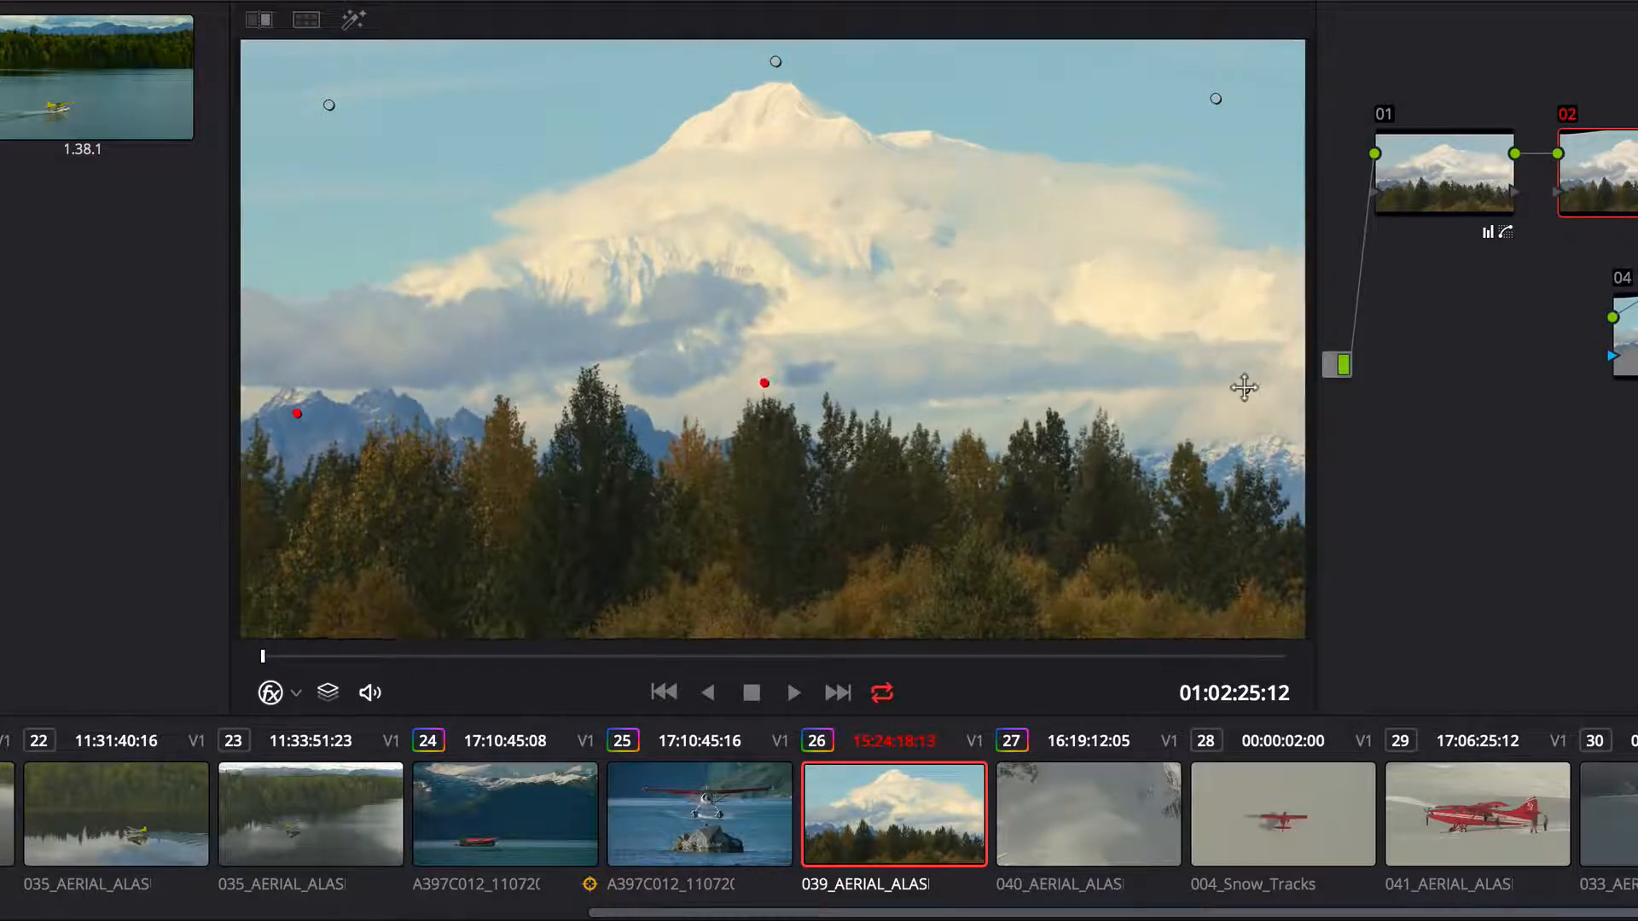
left_click(1246, 385)
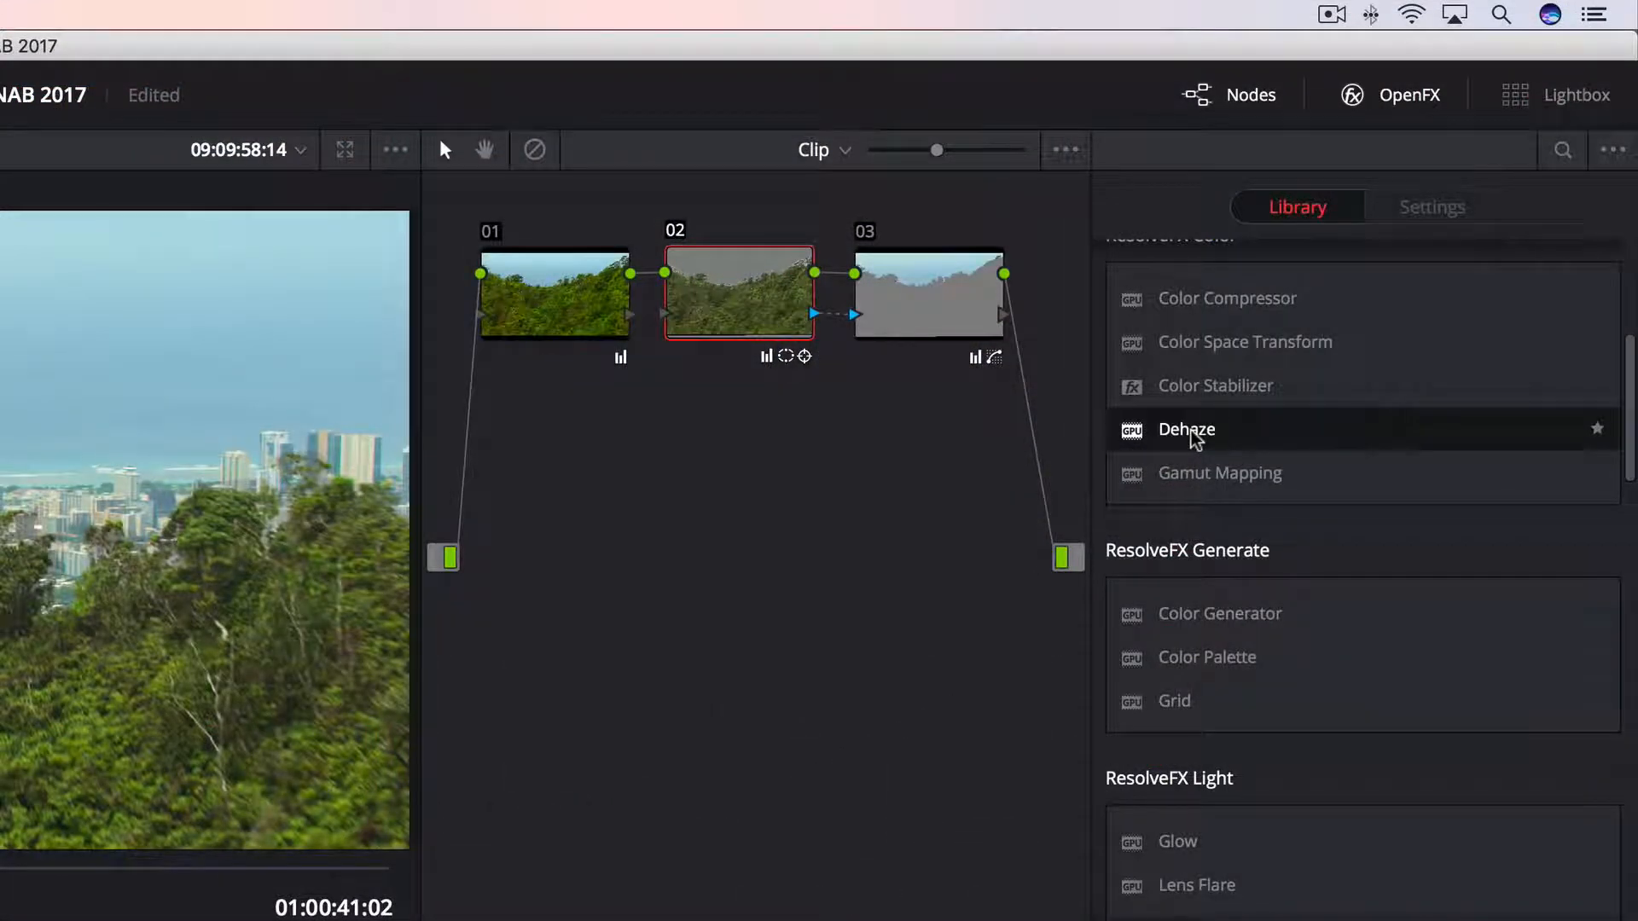
- Apply the Dehaze effect to node 03 of the forest and city skyline clip
left_click_drag(1194, 435, 943, 283)
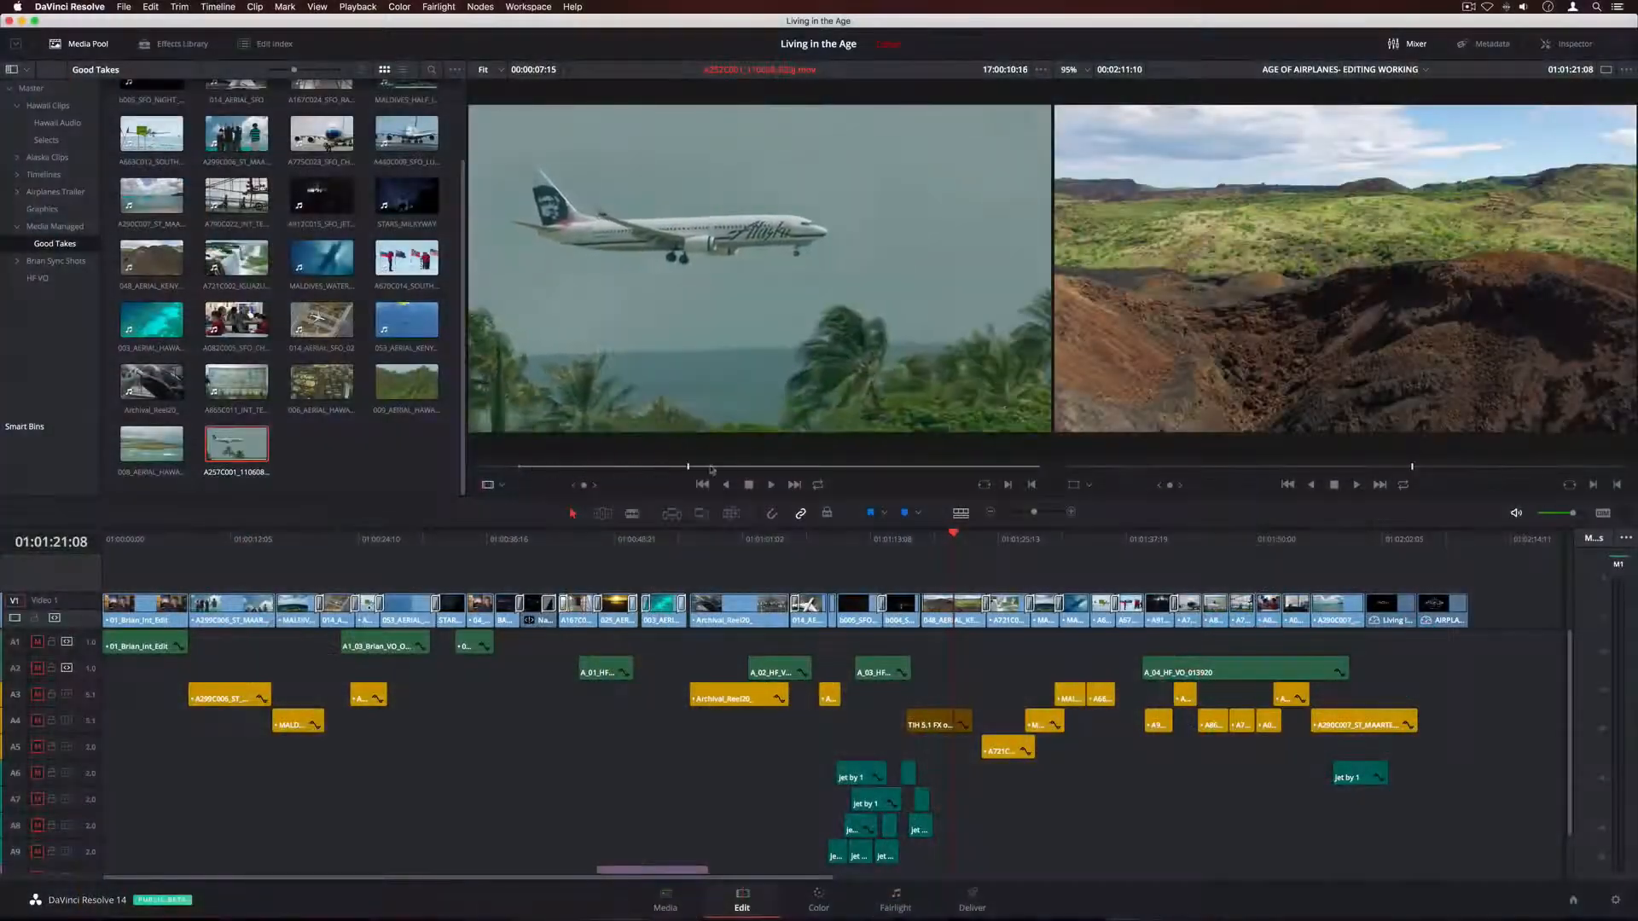
- Scrub forward through the Alaska airliner source clip and edit it into the timeline through the timeline viewer
left_click_drag(712, 470, 995, 468)
left_click_drag(815, 373, 1560, 196)
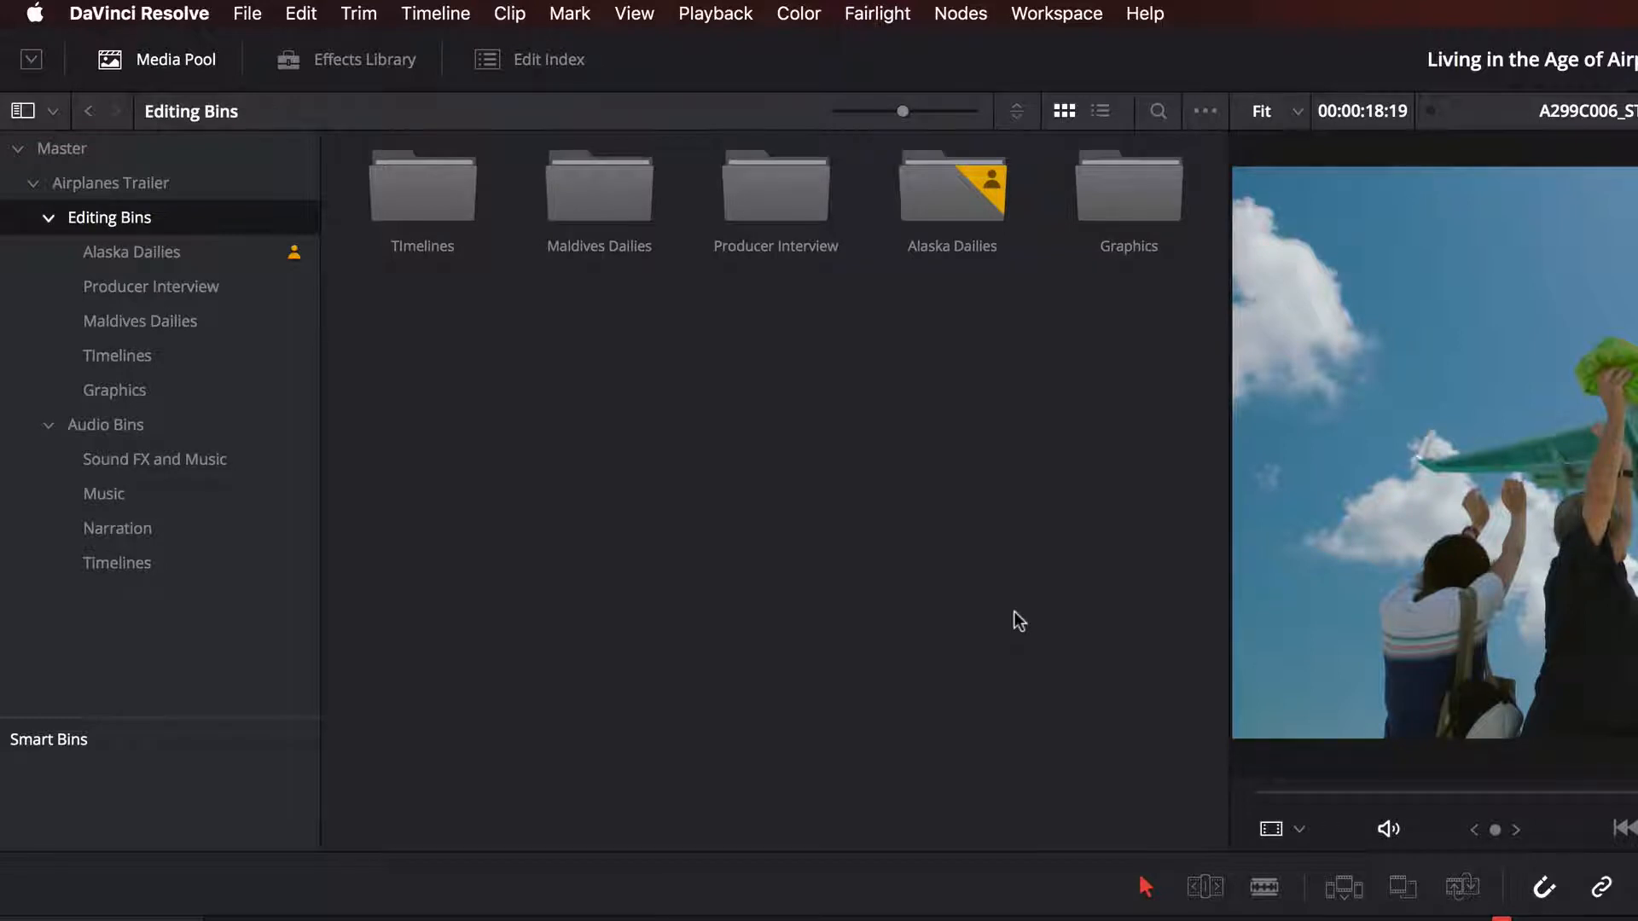
- Open the Alaska Dailies bin and load the yellow seaplane clip A384C003 into the source viewer
mouse_move(989, 177)
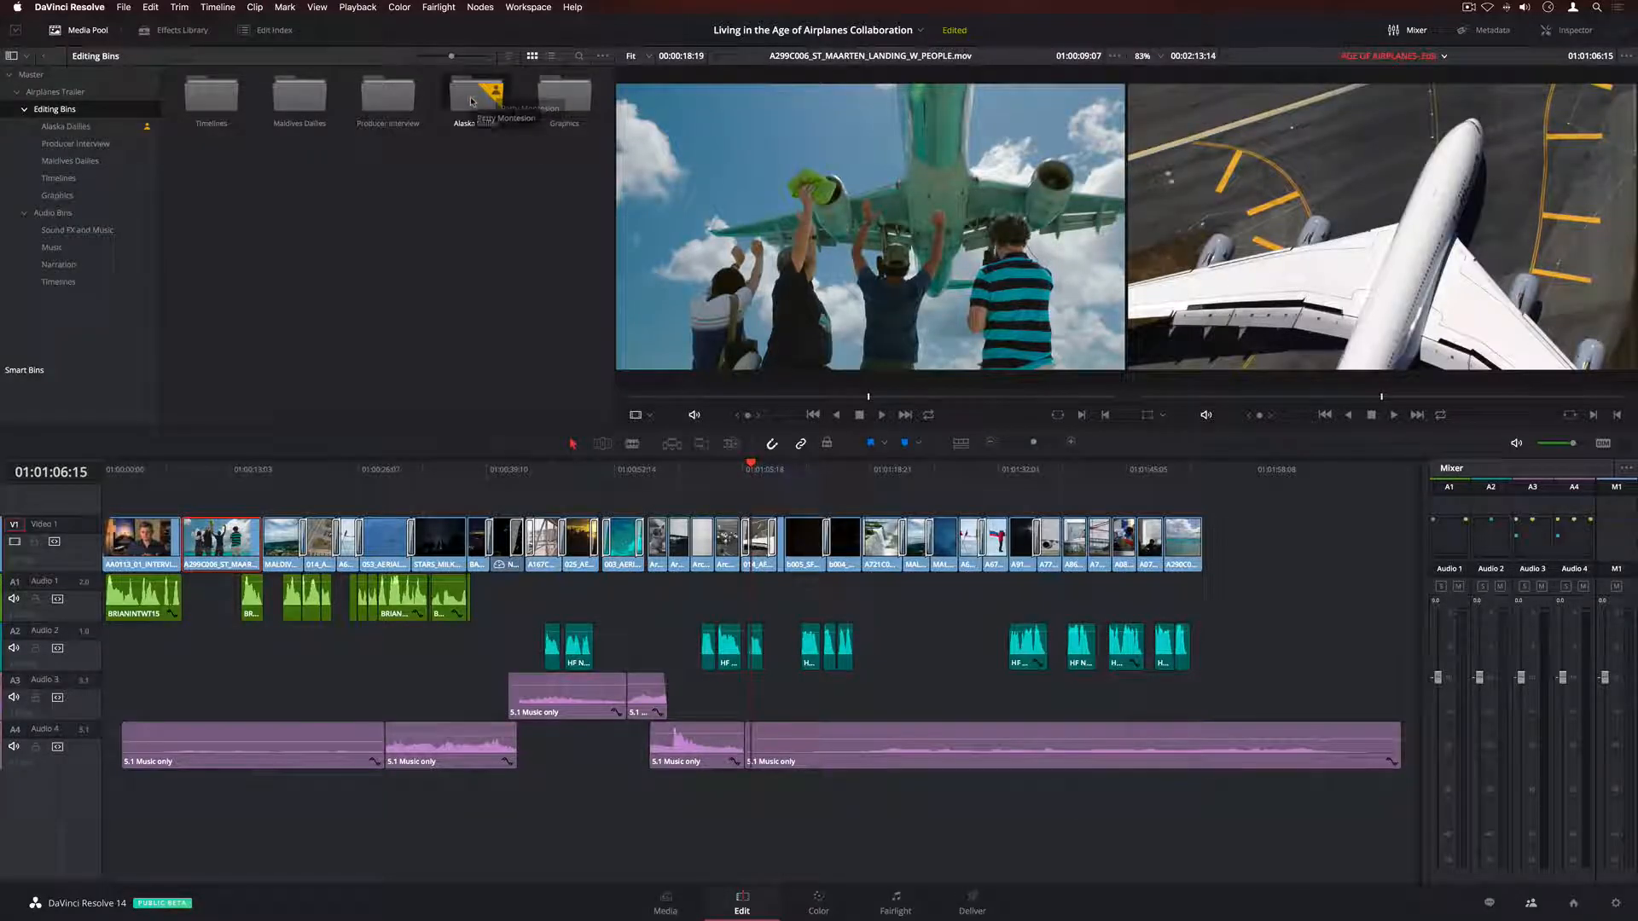
double_click(472, 101)
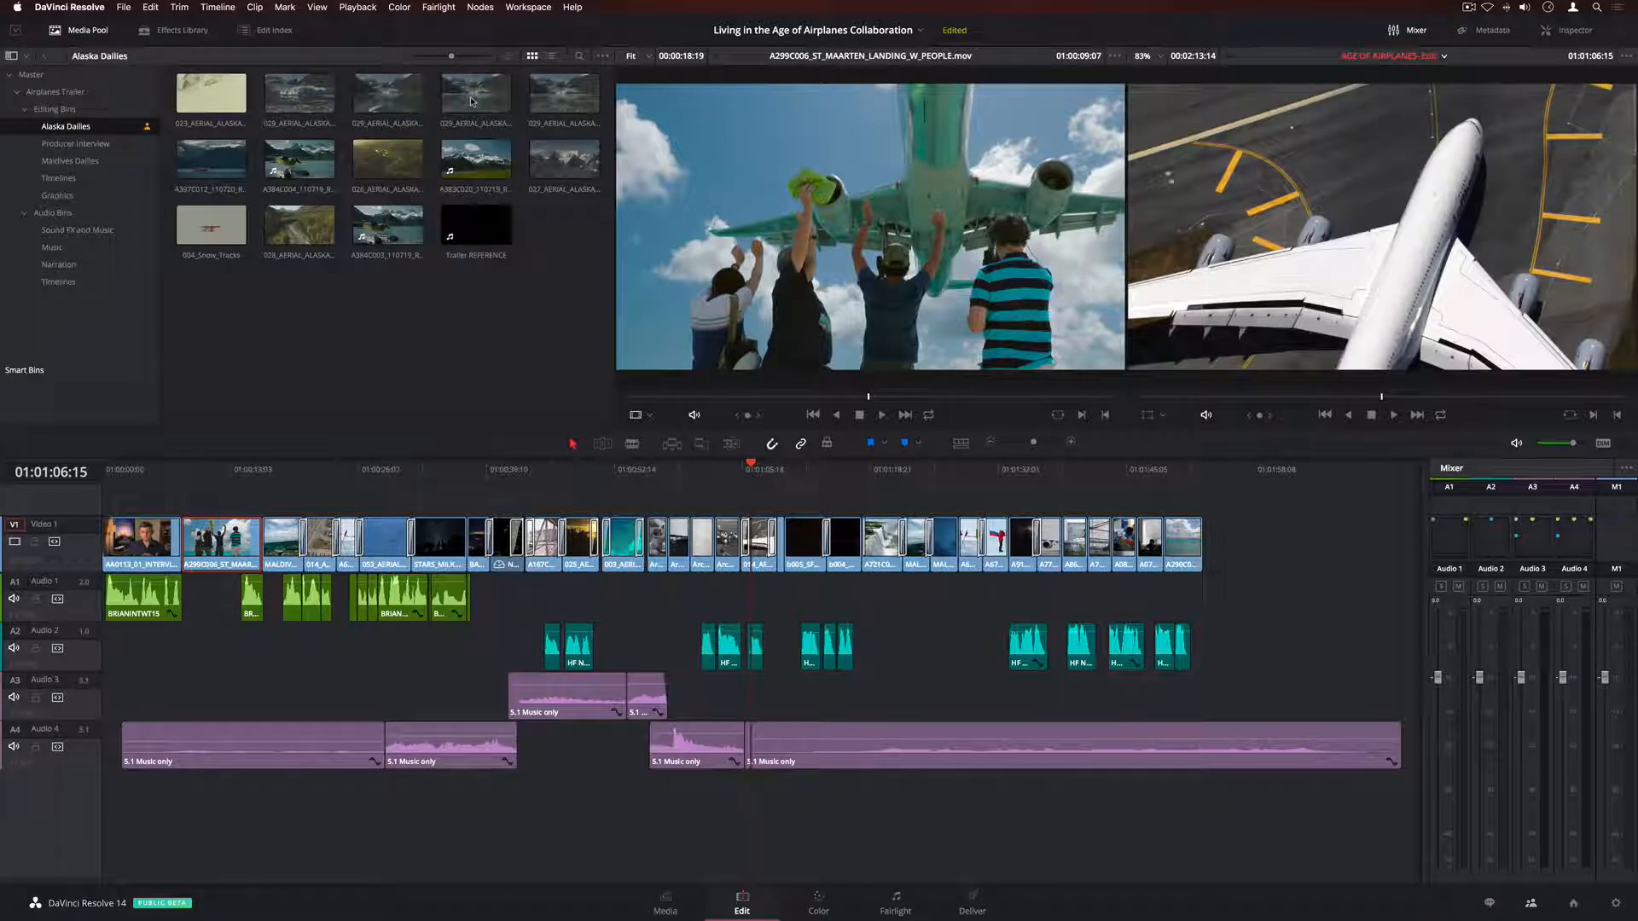
left_click(210, 158)
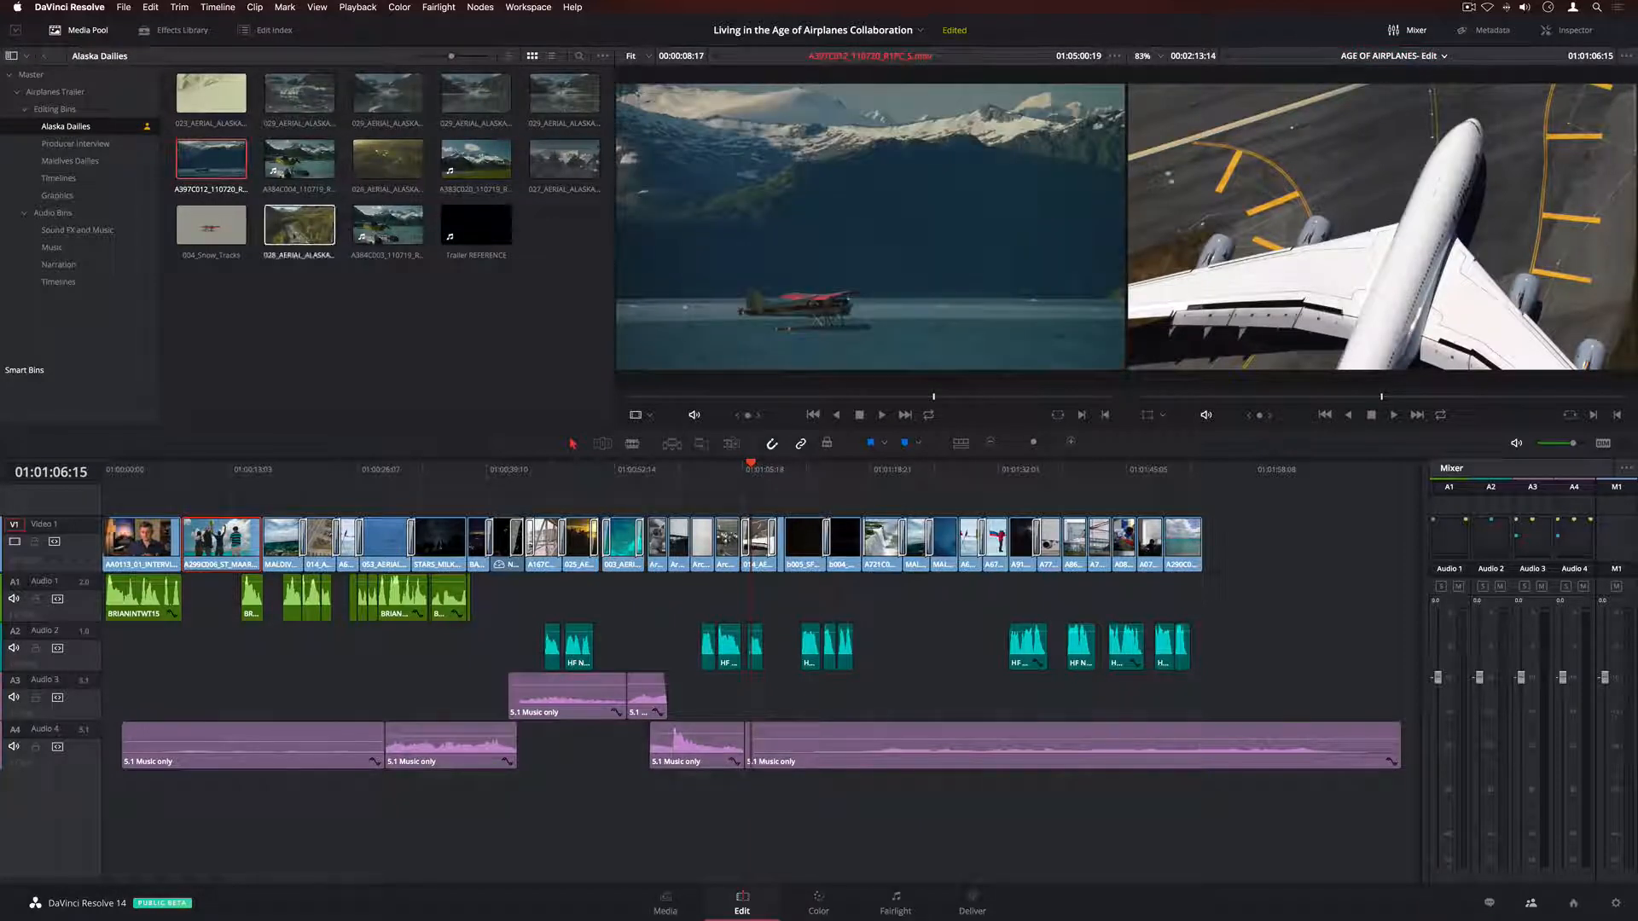
left_click(382, 229)
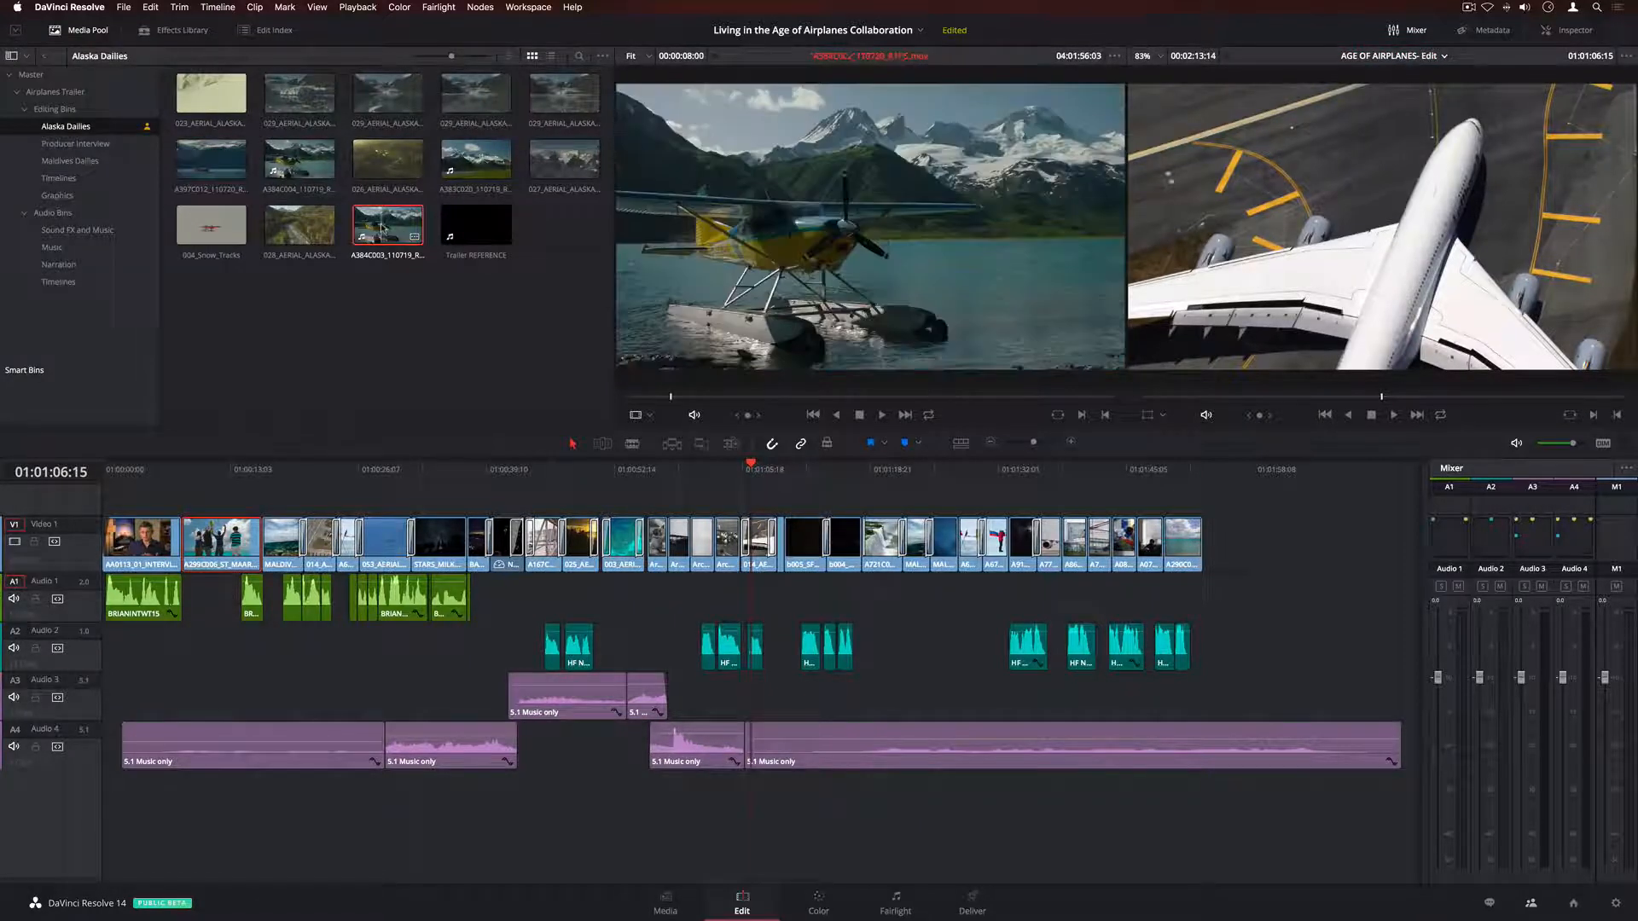
- Mark in and out points near the start and end of the seaplane clip and append it to the timeline's end
left_click(688, 396)
key("i")
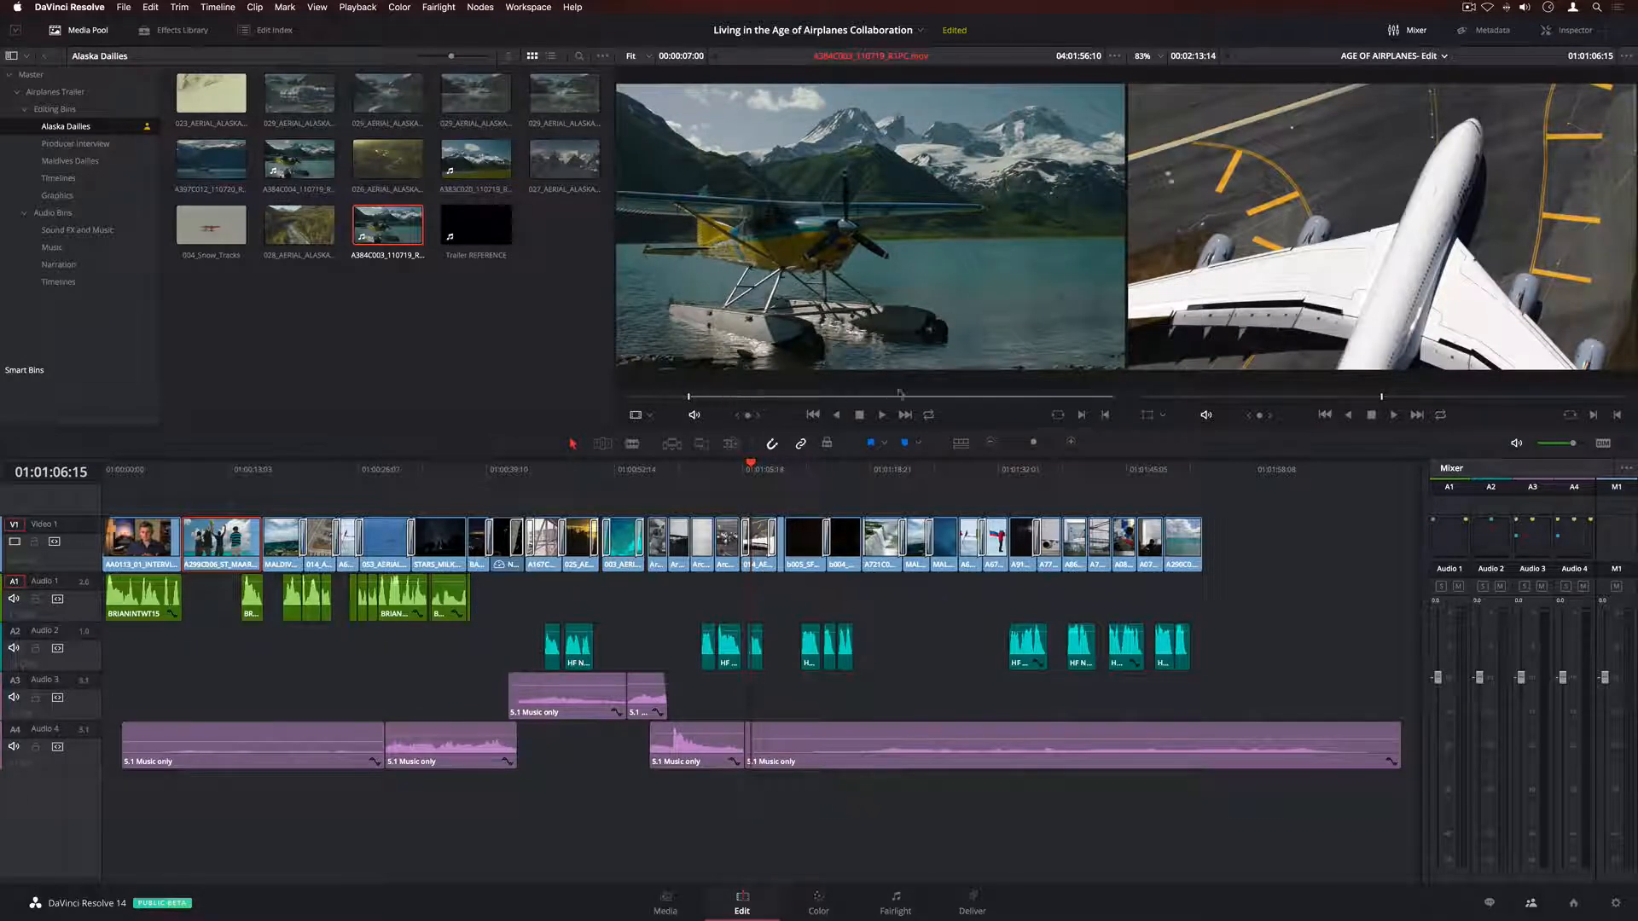
left_click(1045, 398)
key("o")
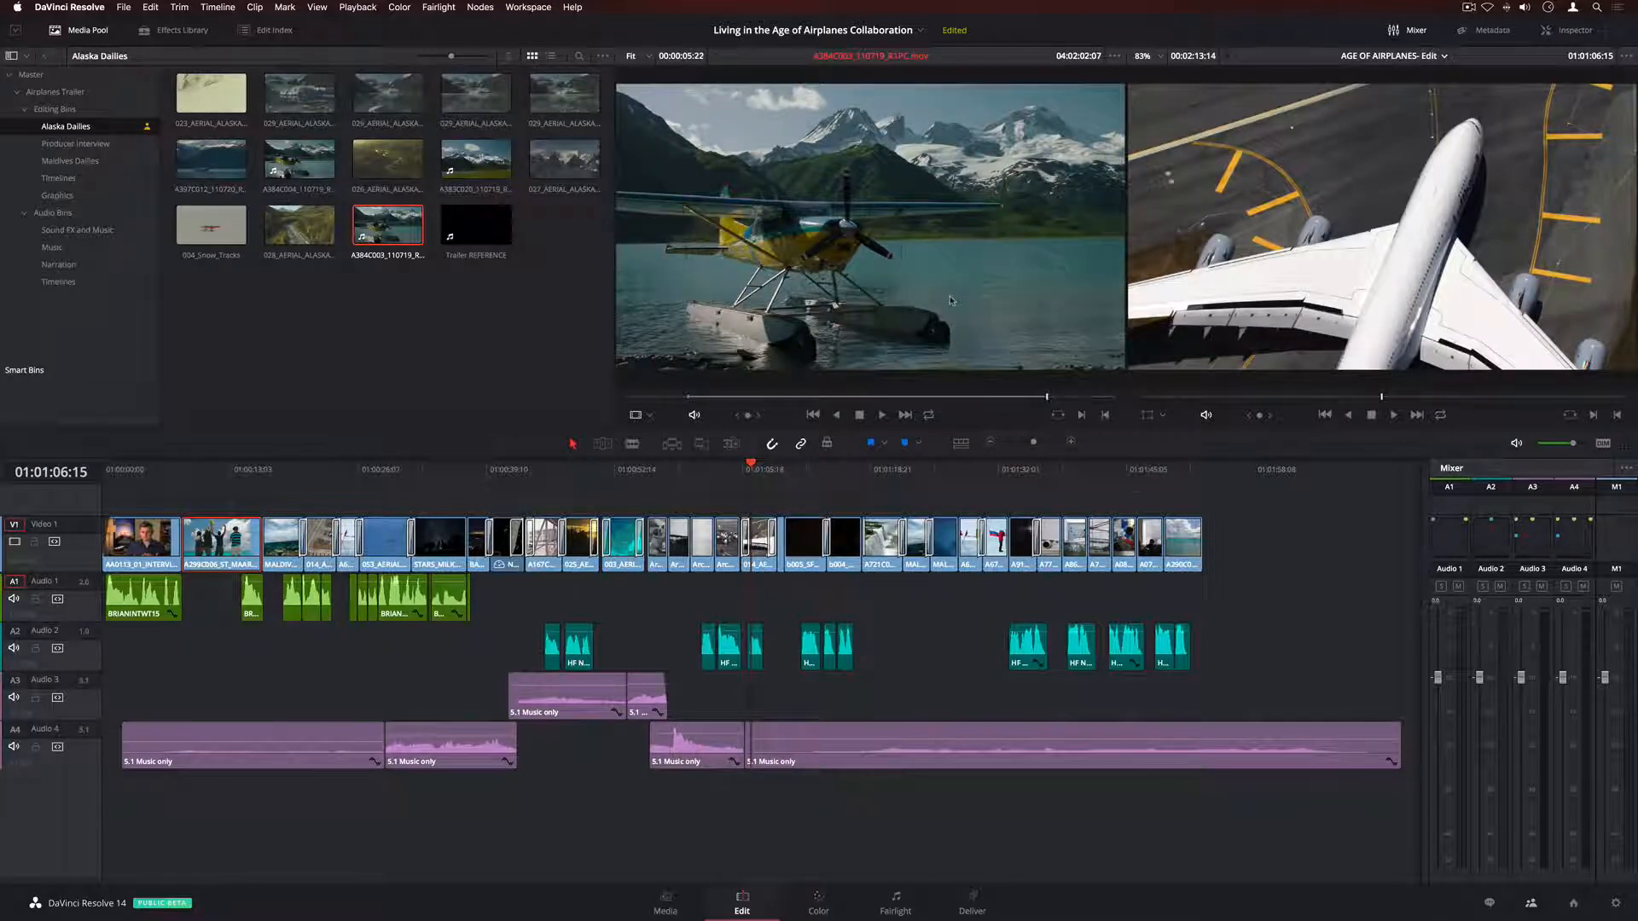
key("shift+F12")
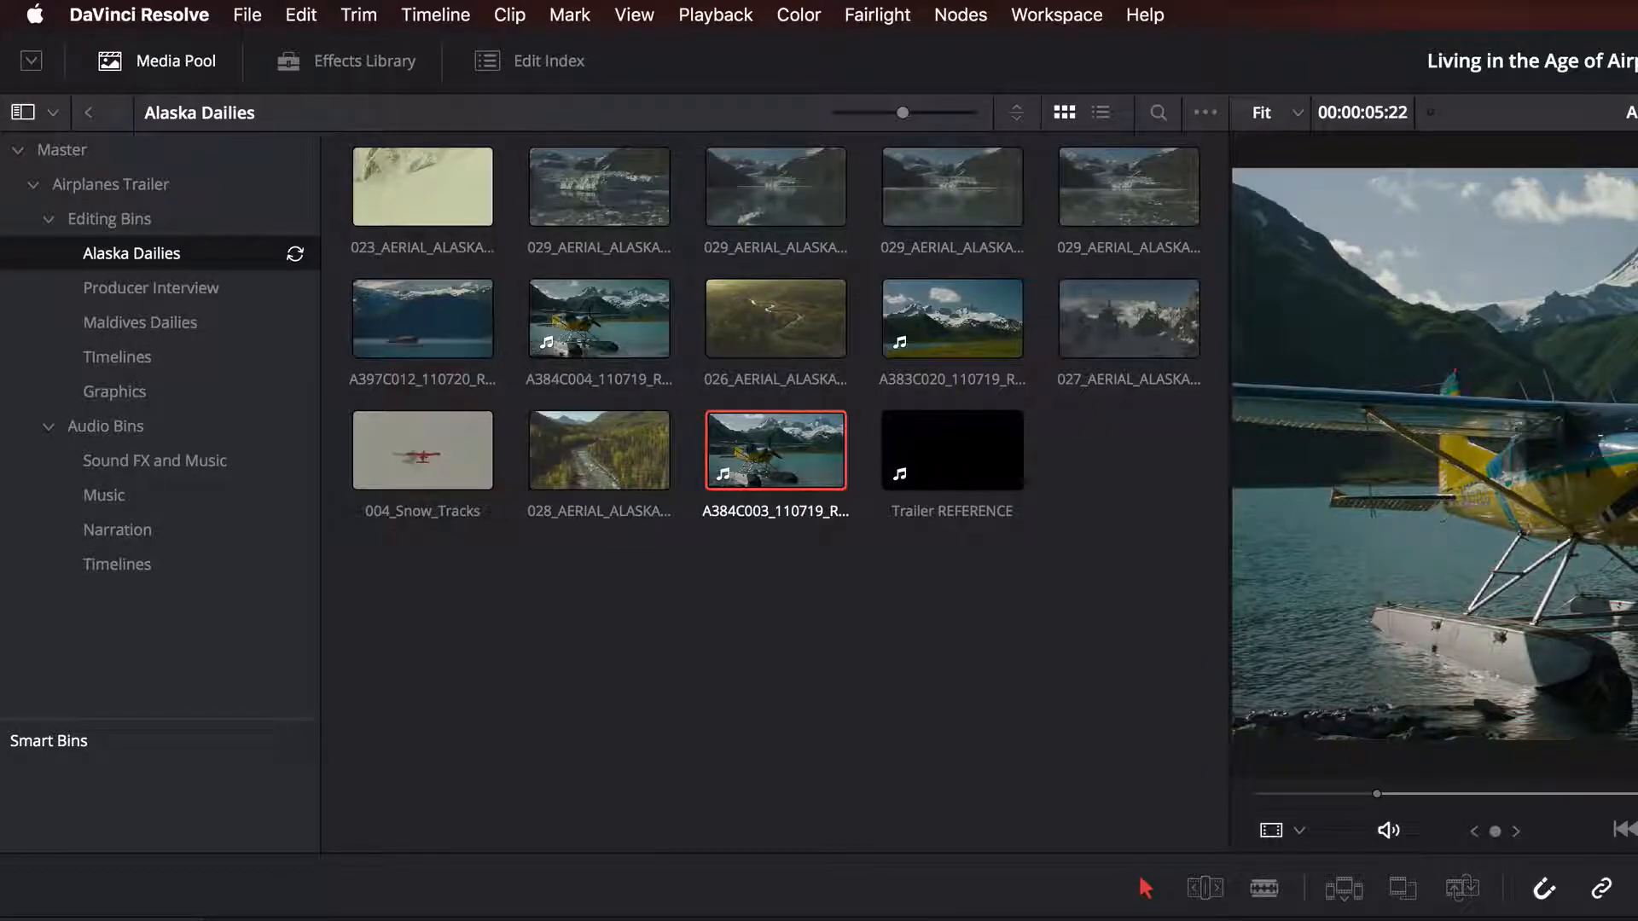
- Refresh the Alaska Dailies bin to load the collaborator's changes
left_click(295, 254)
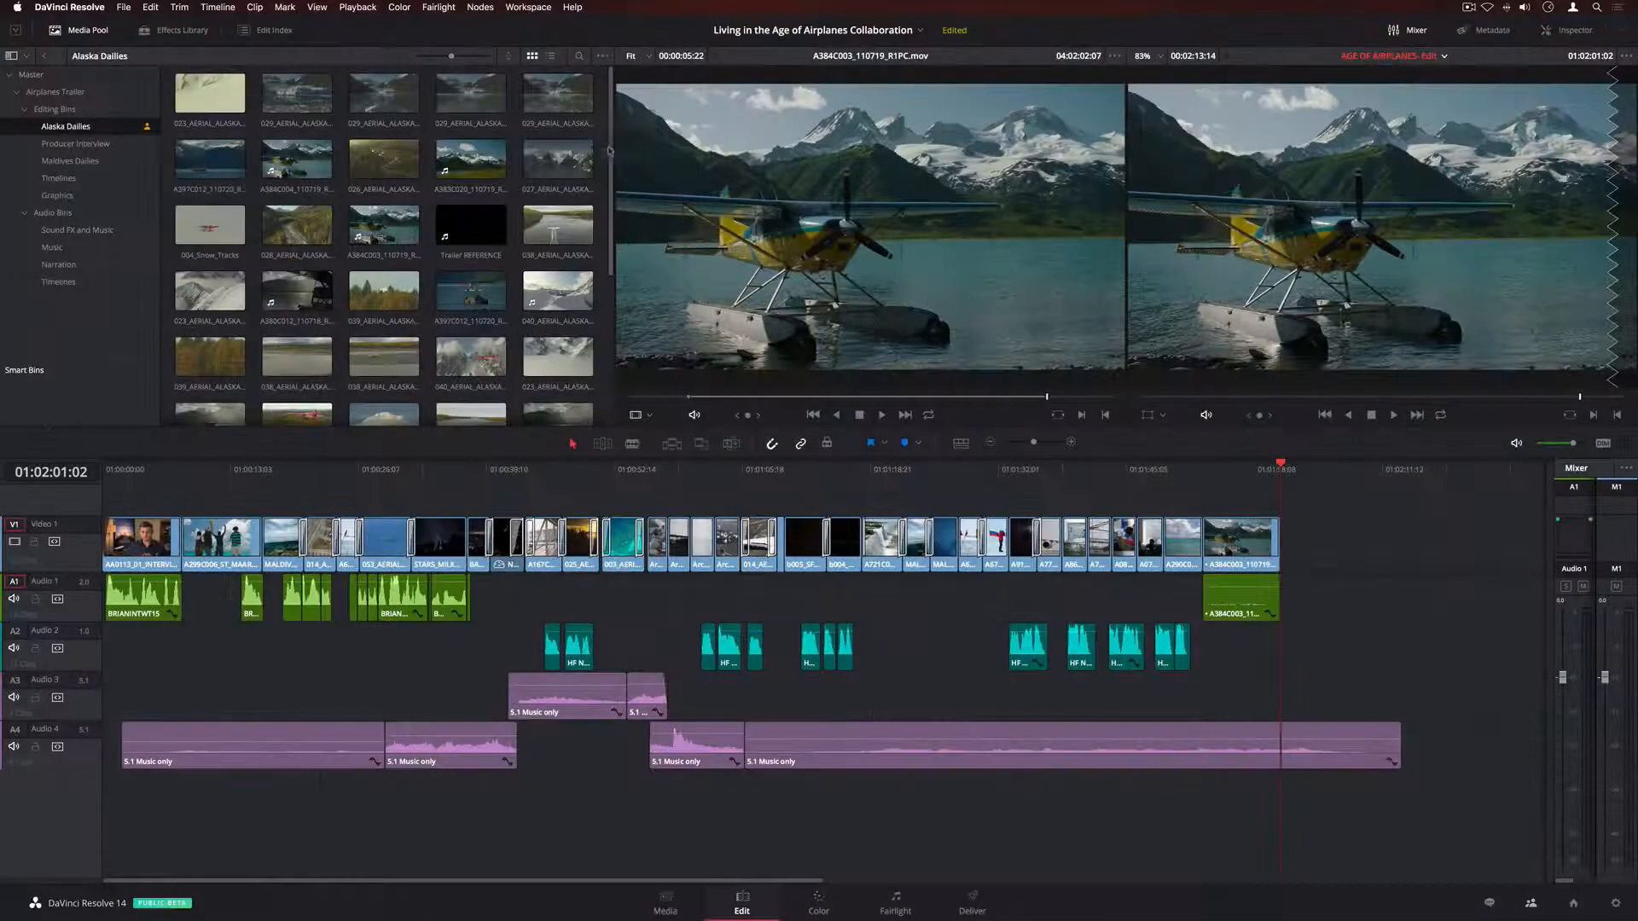
- Send the Collaboration Chat message "Can you please make a bin with today's dailies?" and close the chat
left_click(1490, 905)
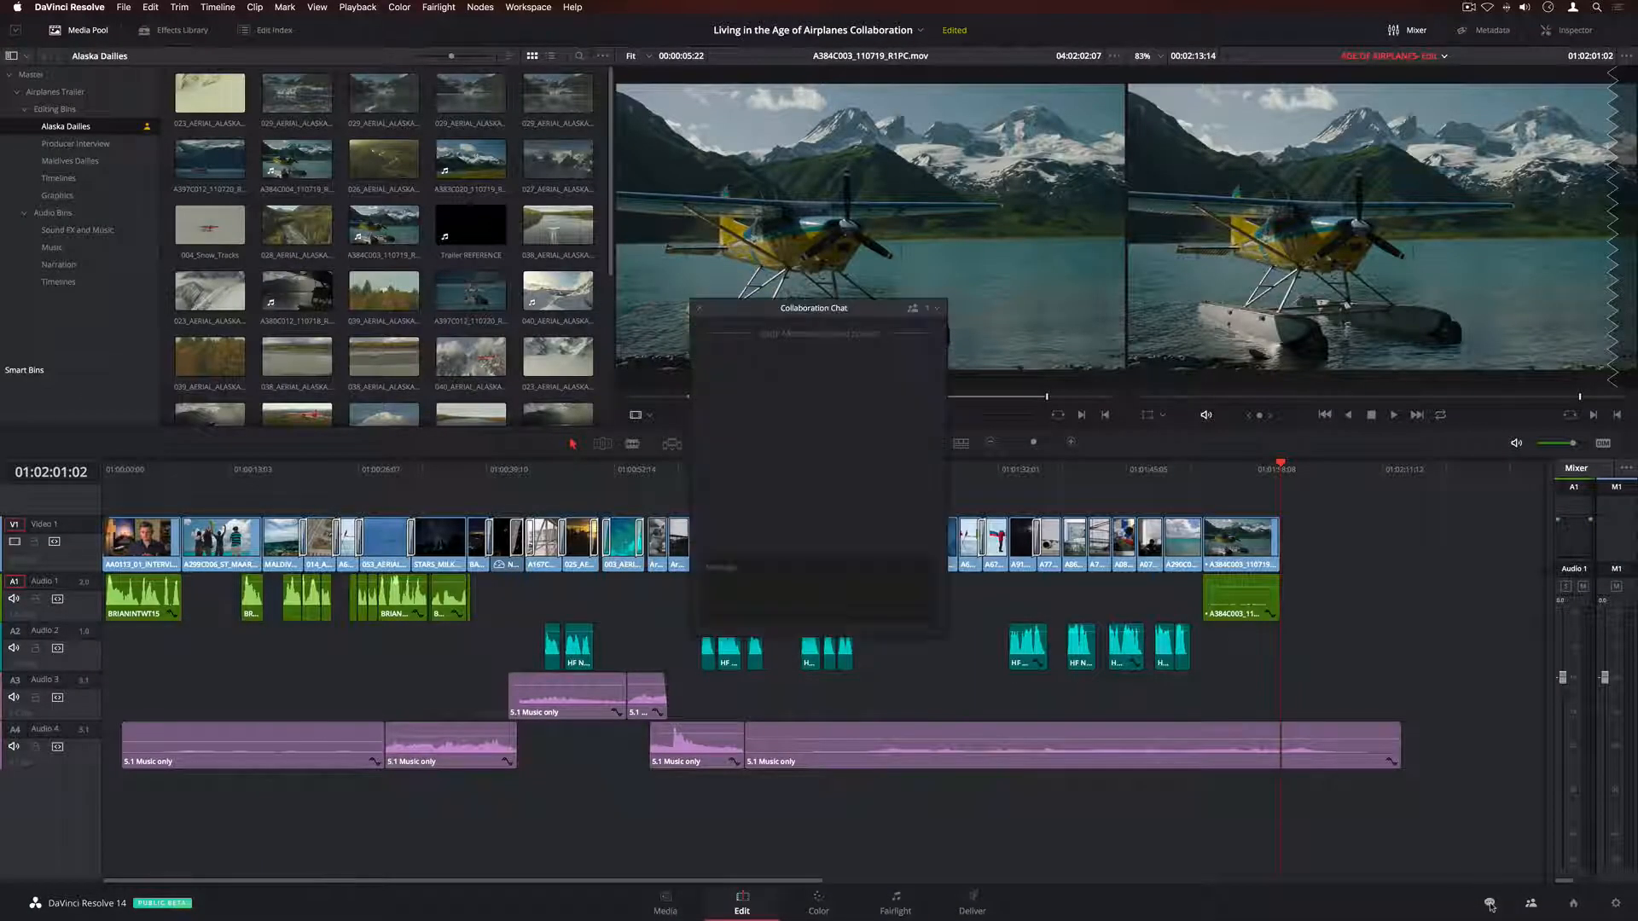
type("c")
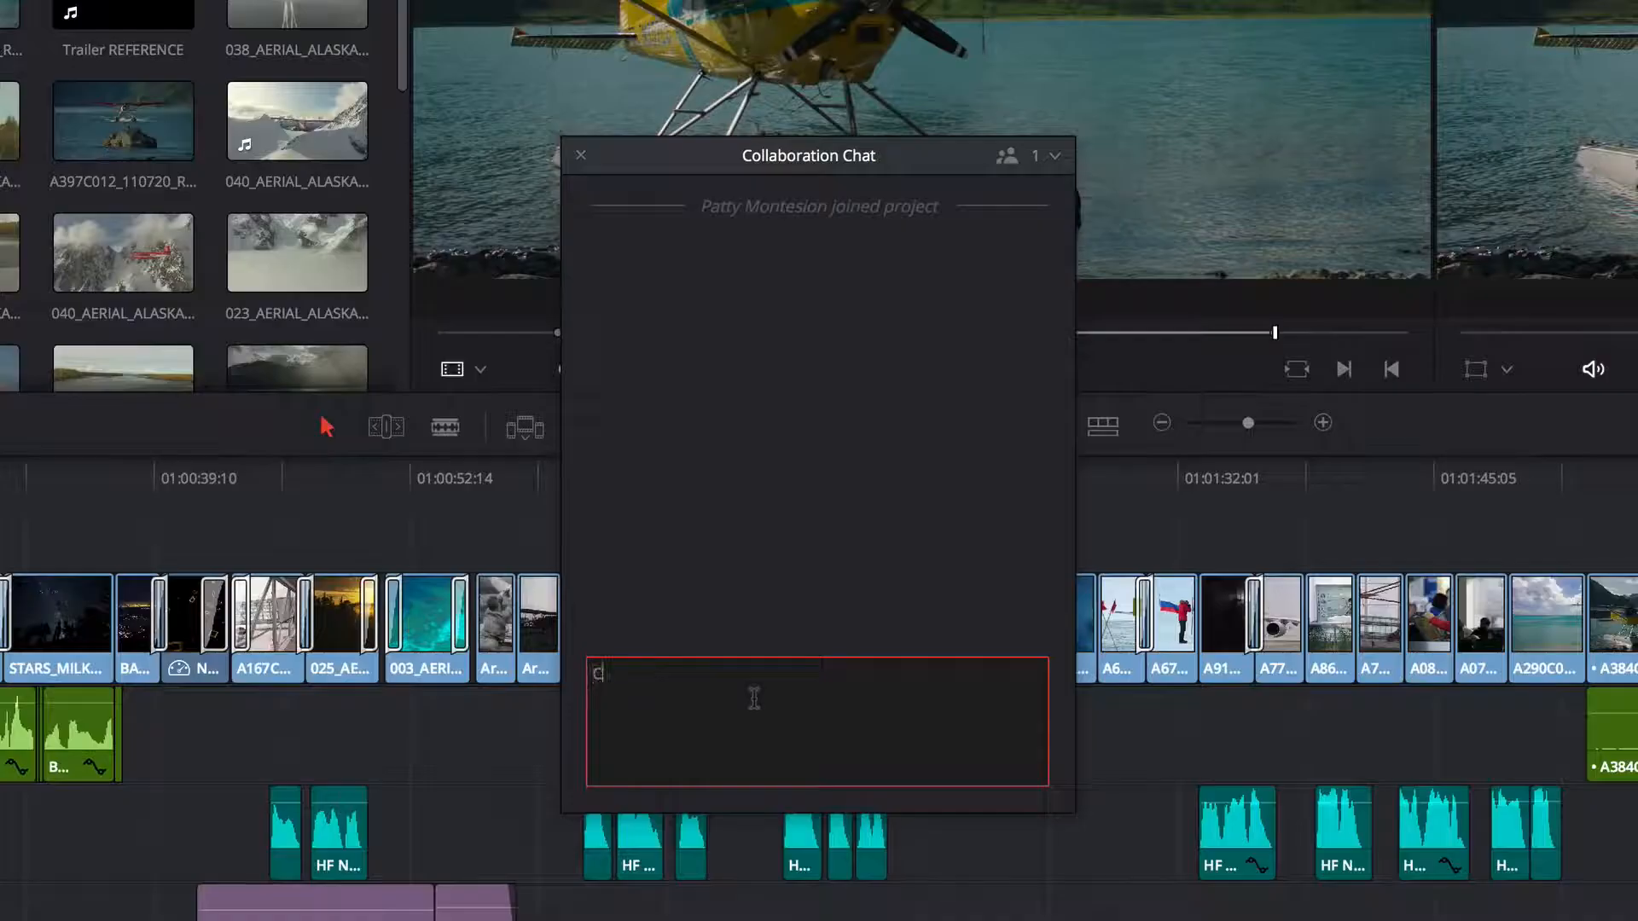
type("an you please make a bin")
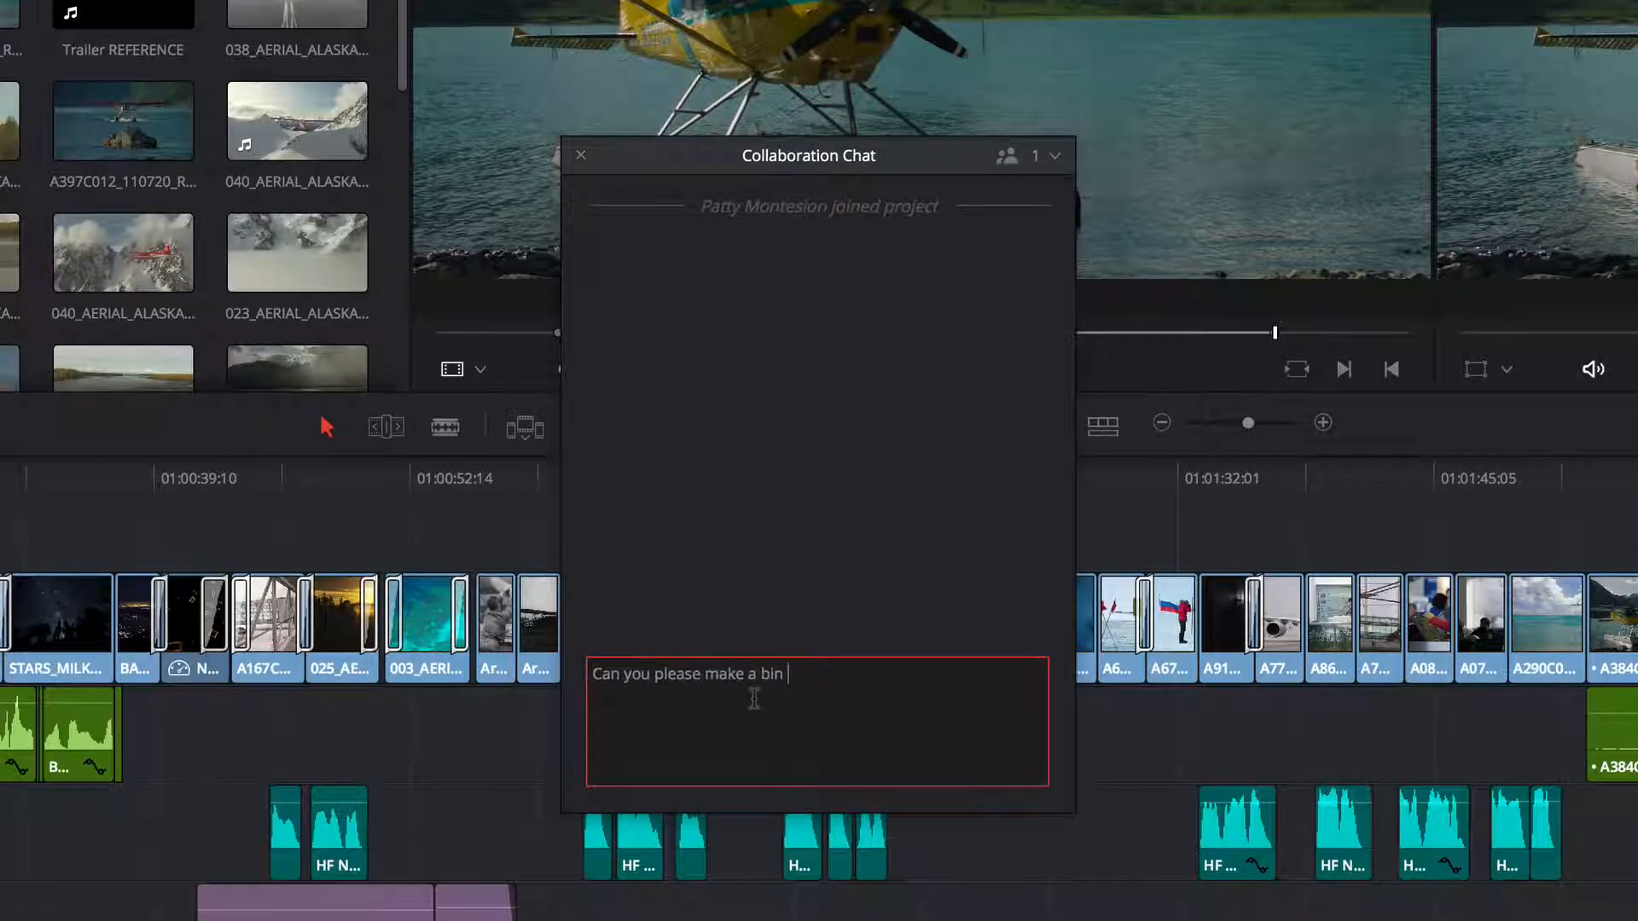
type(" with today's ")
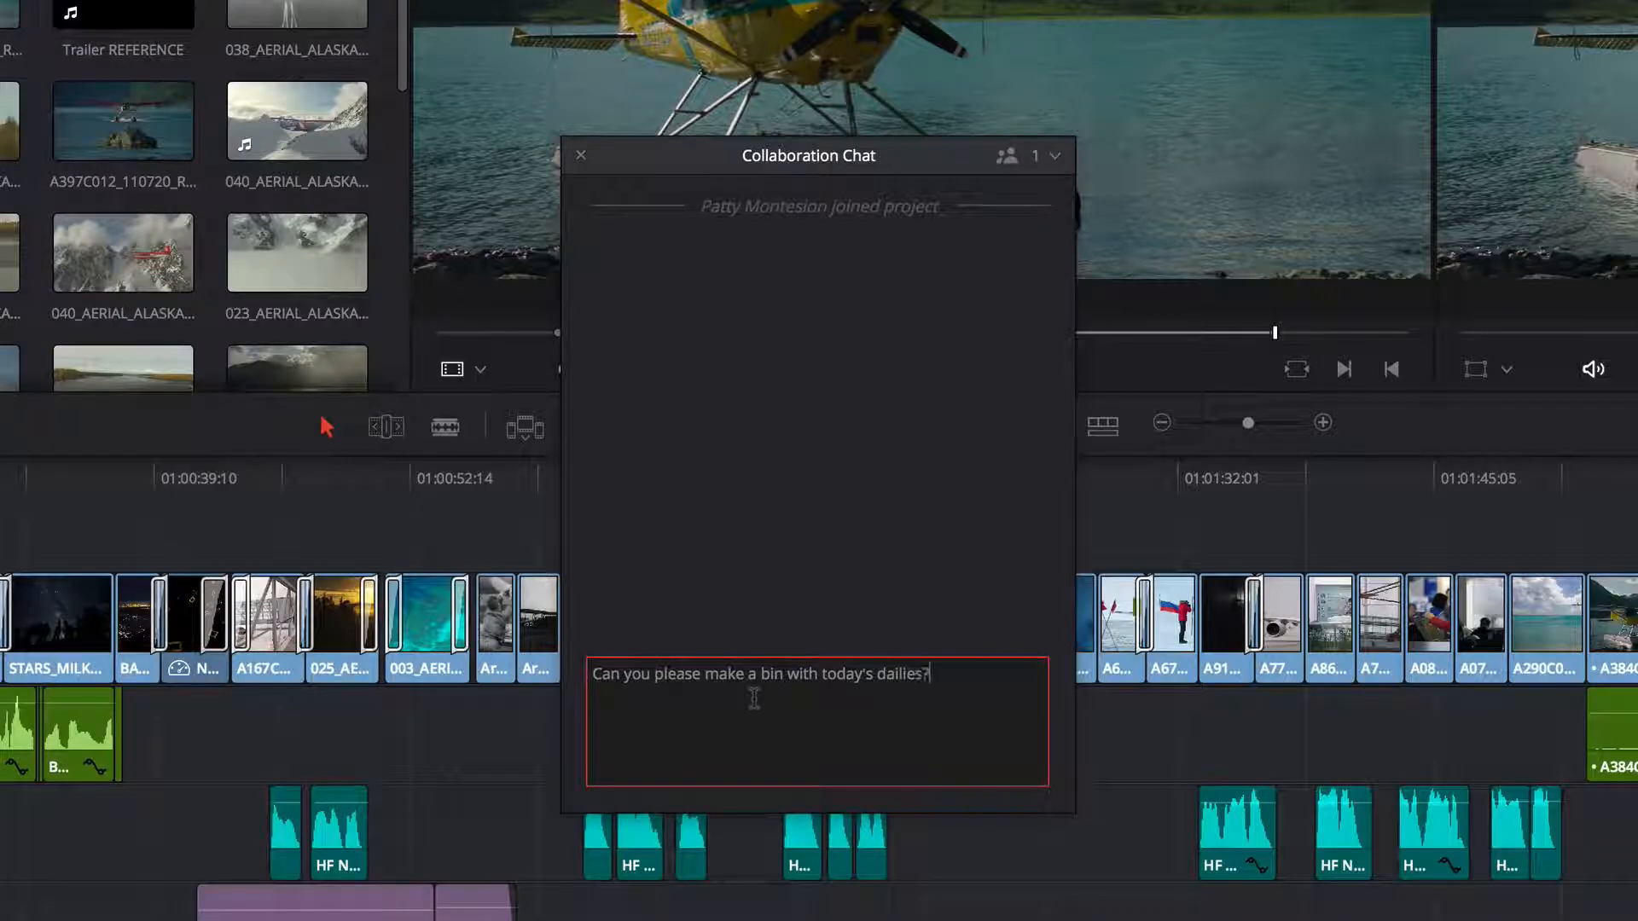
type("dailies?")
key("Return")
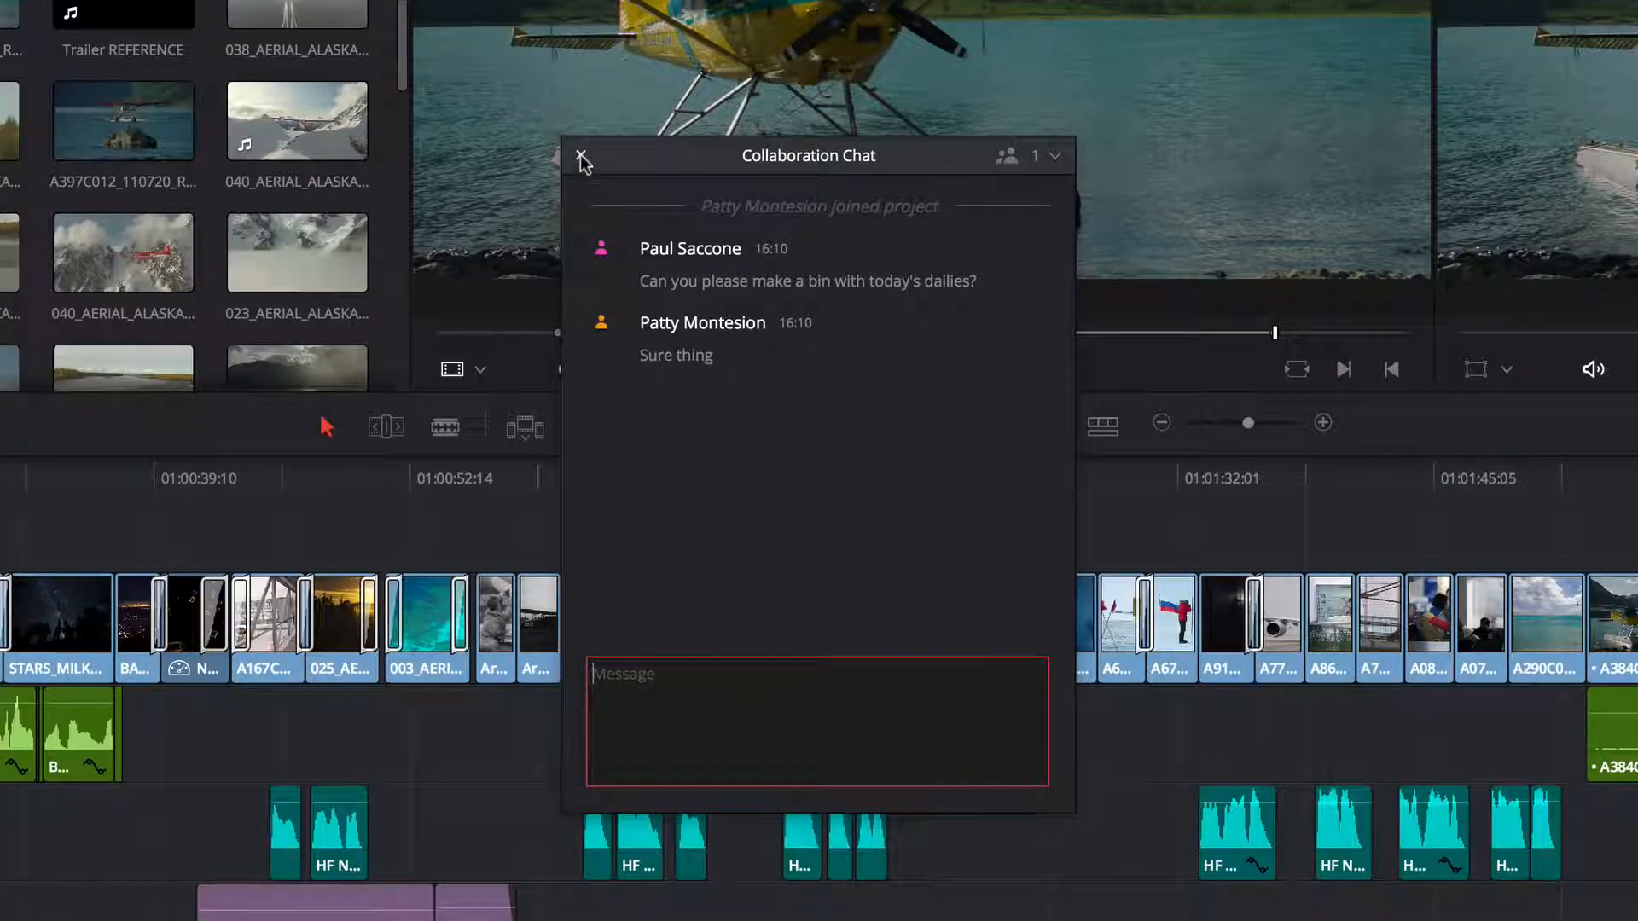
left_click(581, 157)
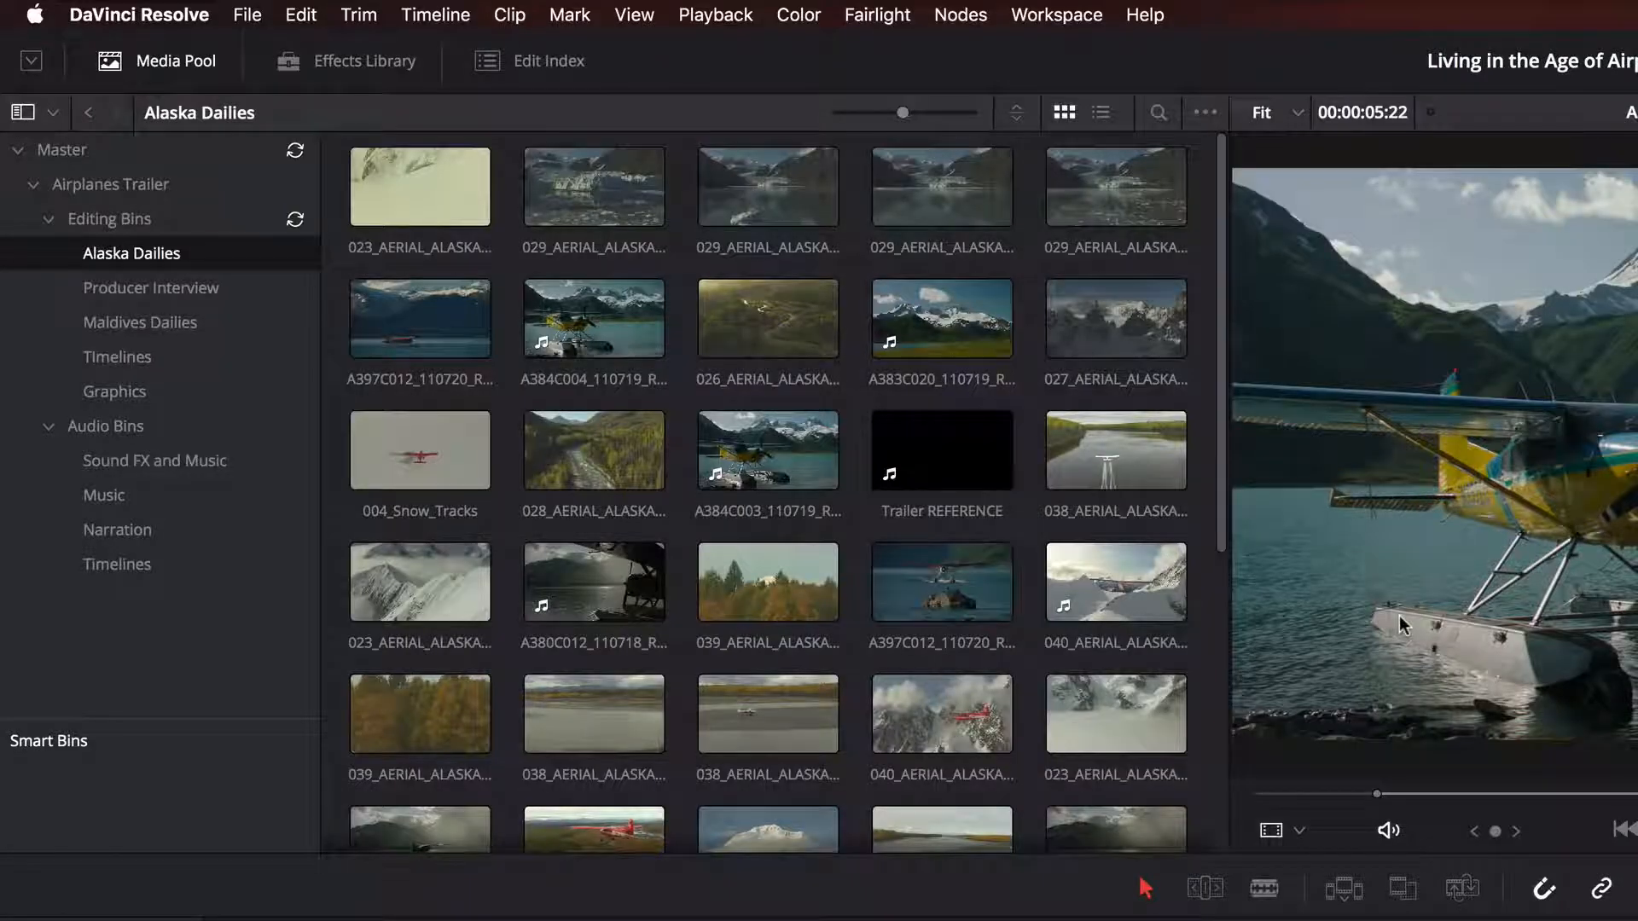
- Go to Editing Bins and open the Hawaii Dailies bin
left_click(129, 215)
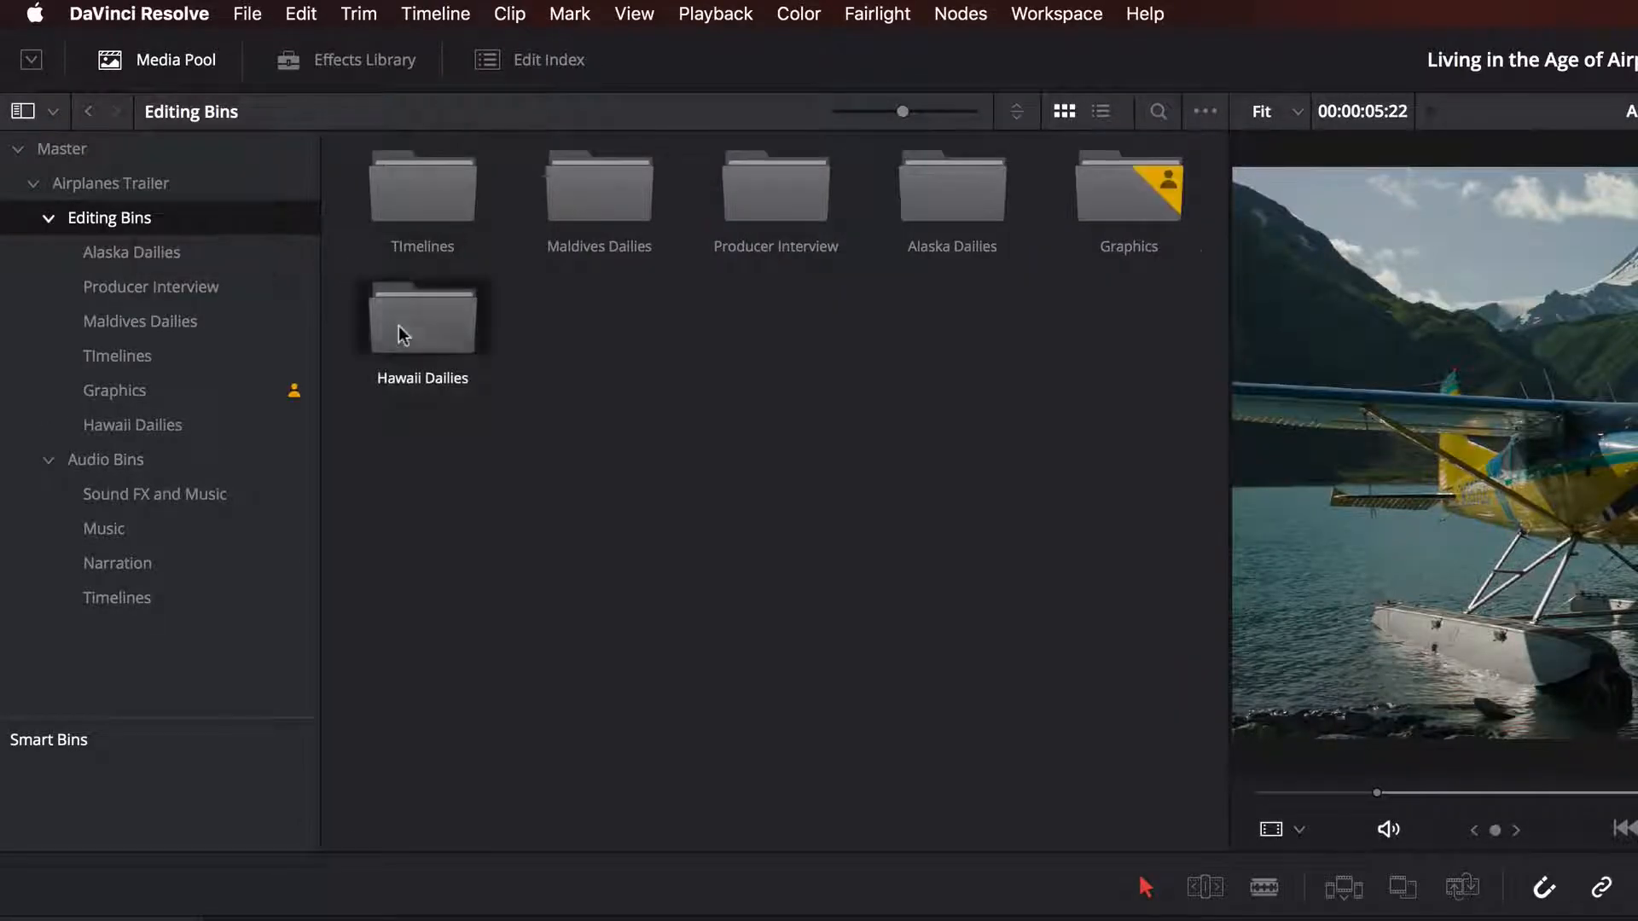
double_click(403, 334)
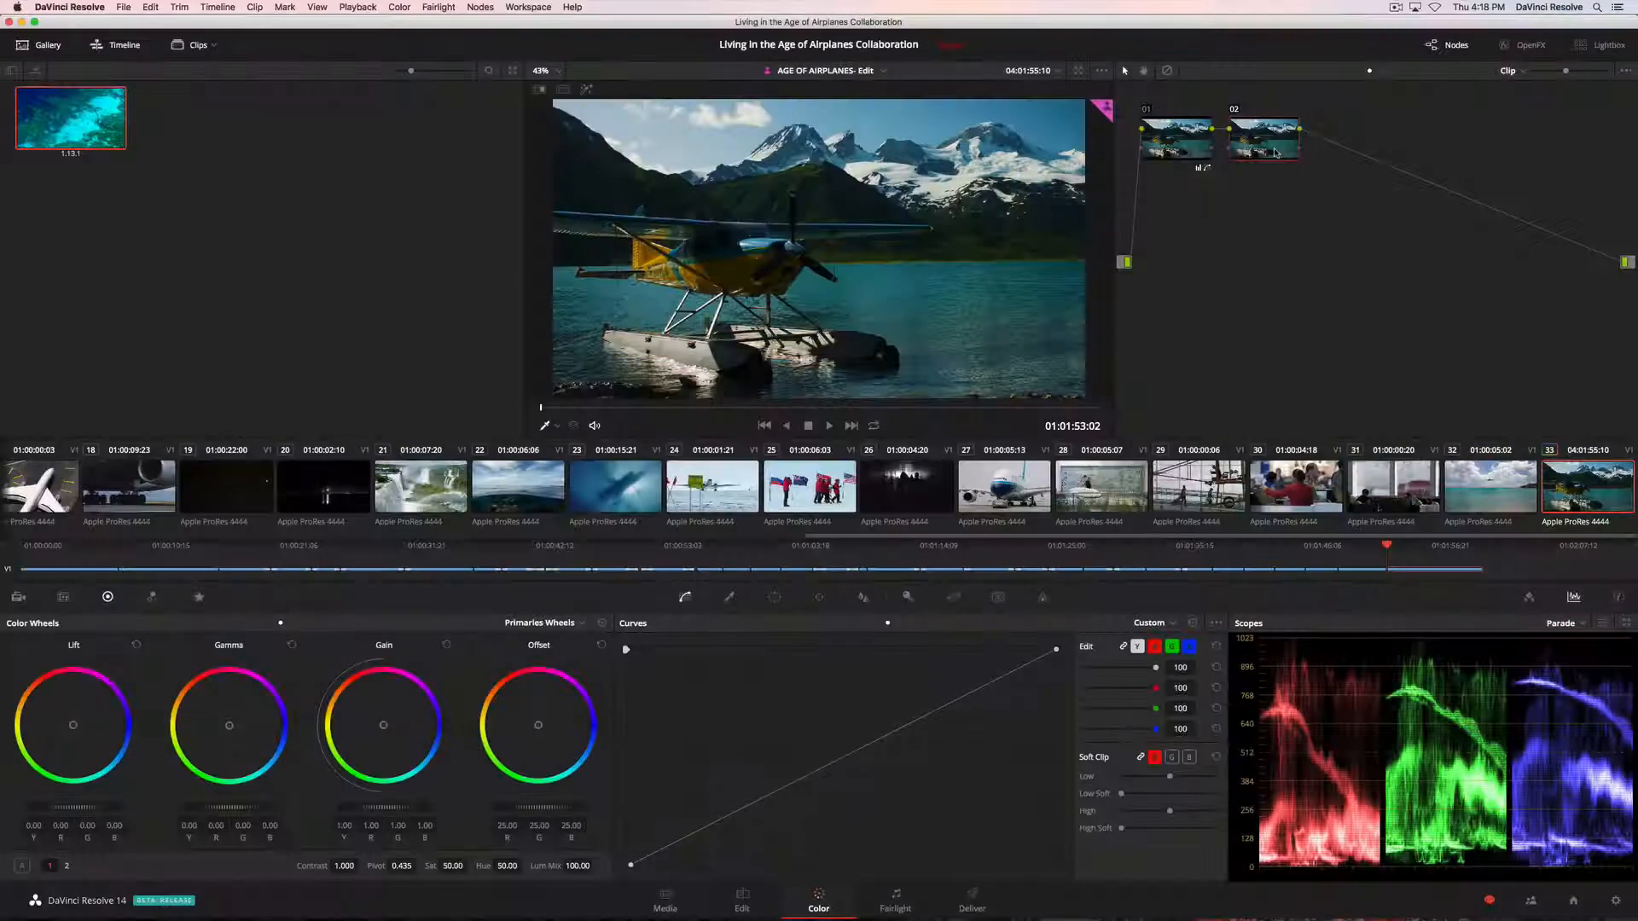
- Show the Qualifier palette for the waterfall clip and check which collaborators have clips 22 and 23 locked
left_click(900, 624)
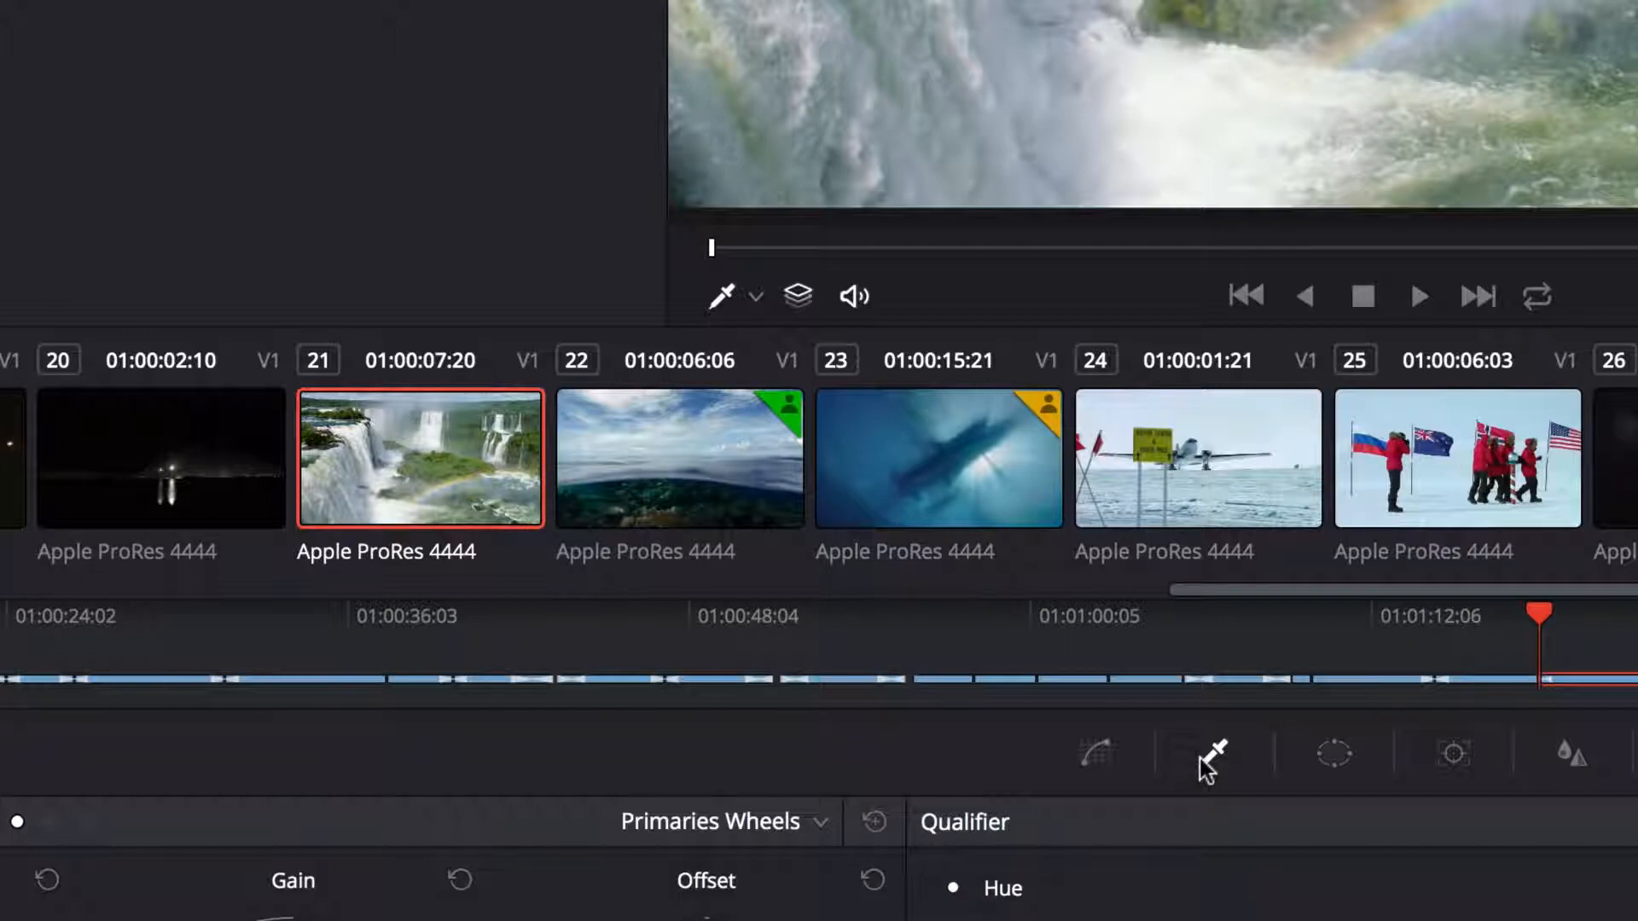
mouse_move(1043, 420)
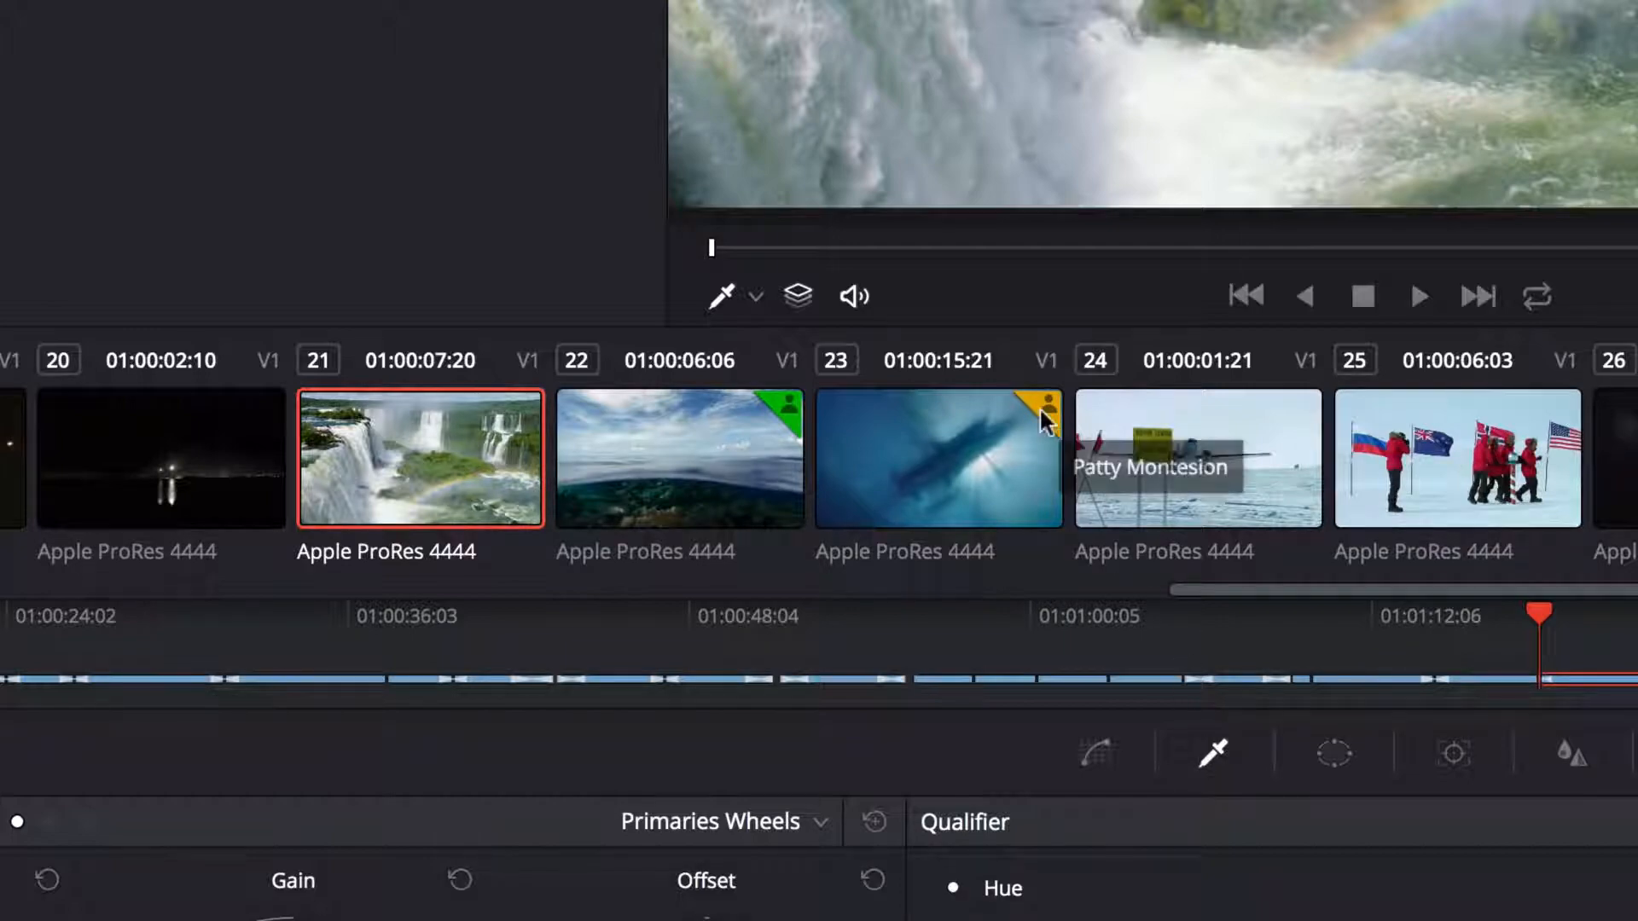
mouse_move(788, 407)
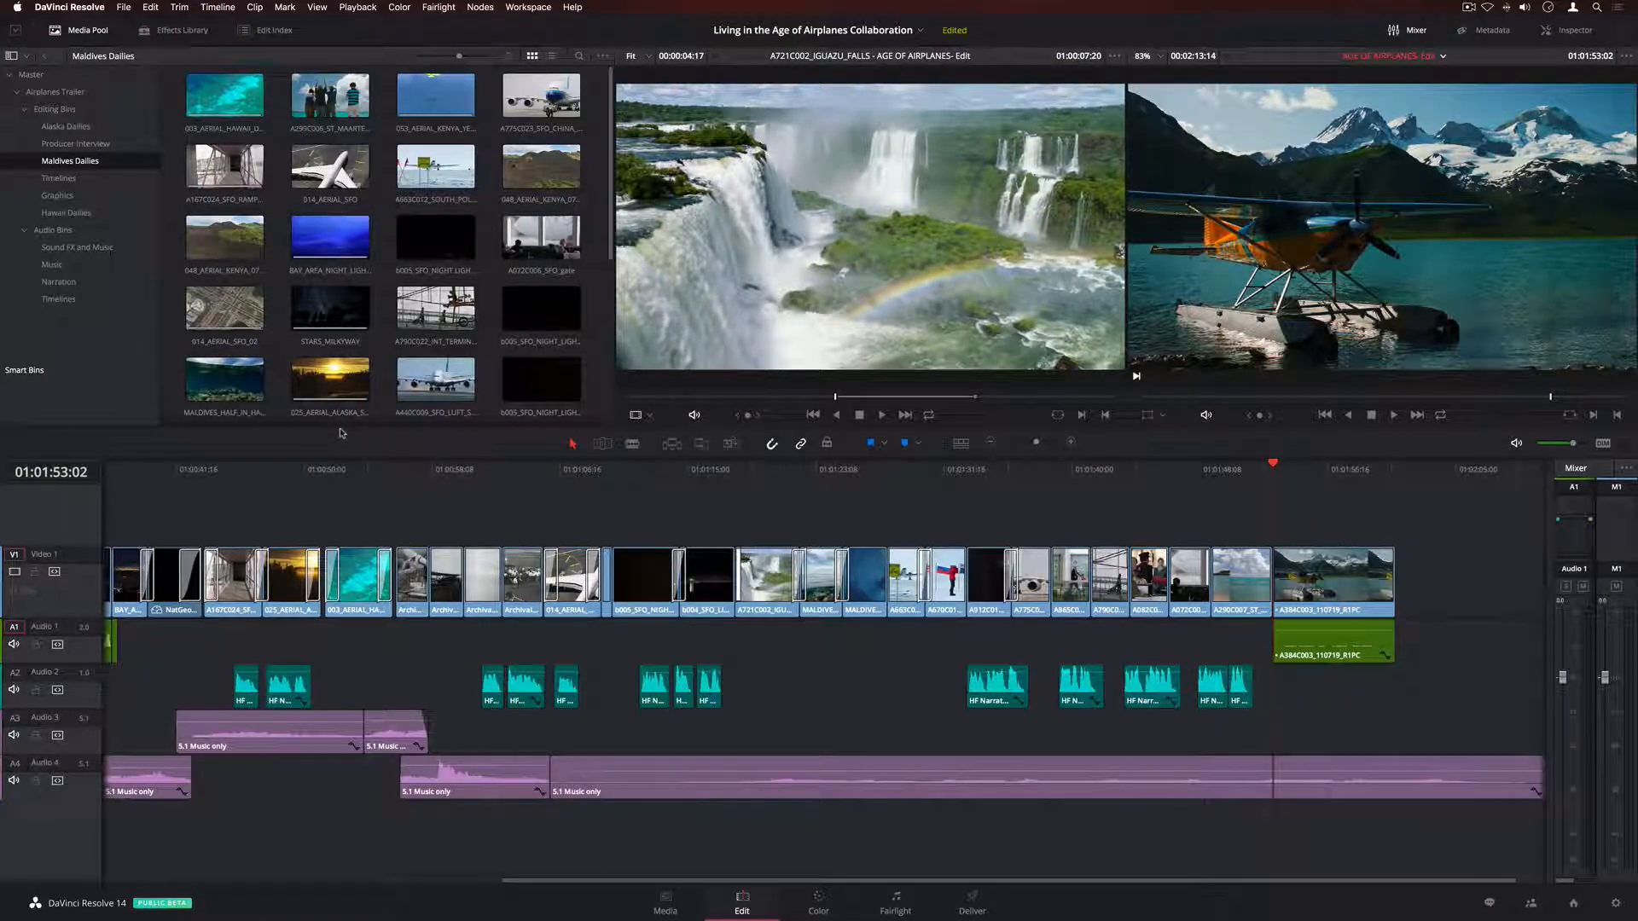
- Open the editing Timelines bin and compare the sunset-thumbnail AGE OF AIRPLANES timeline with the current timeline
left_click(88, 185)
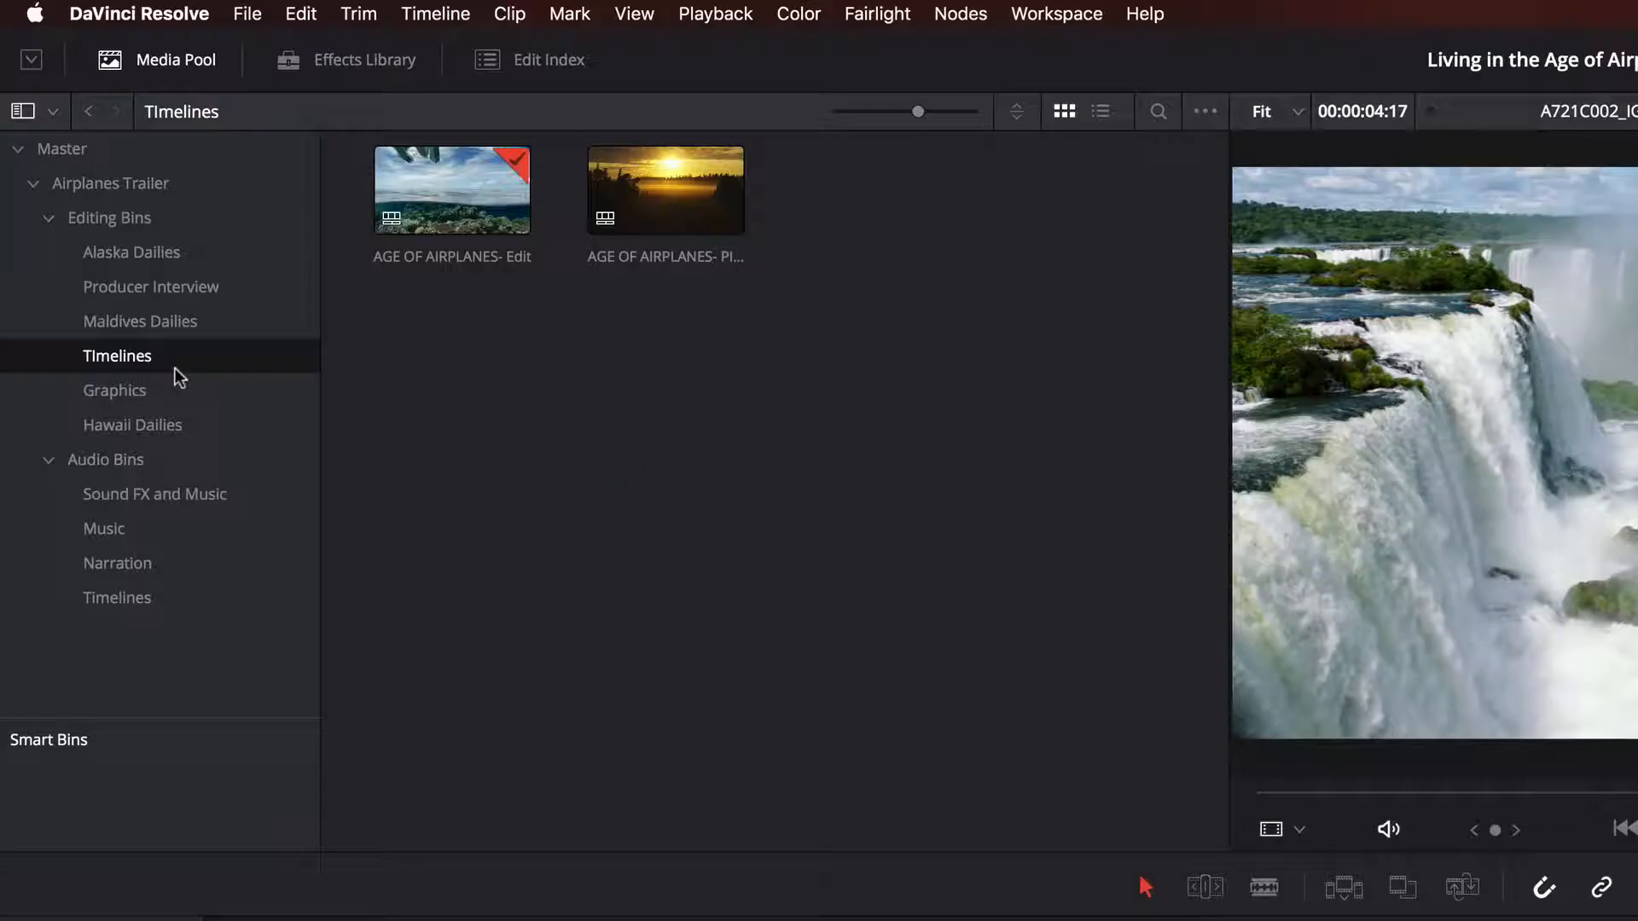
right_click(329, 96)
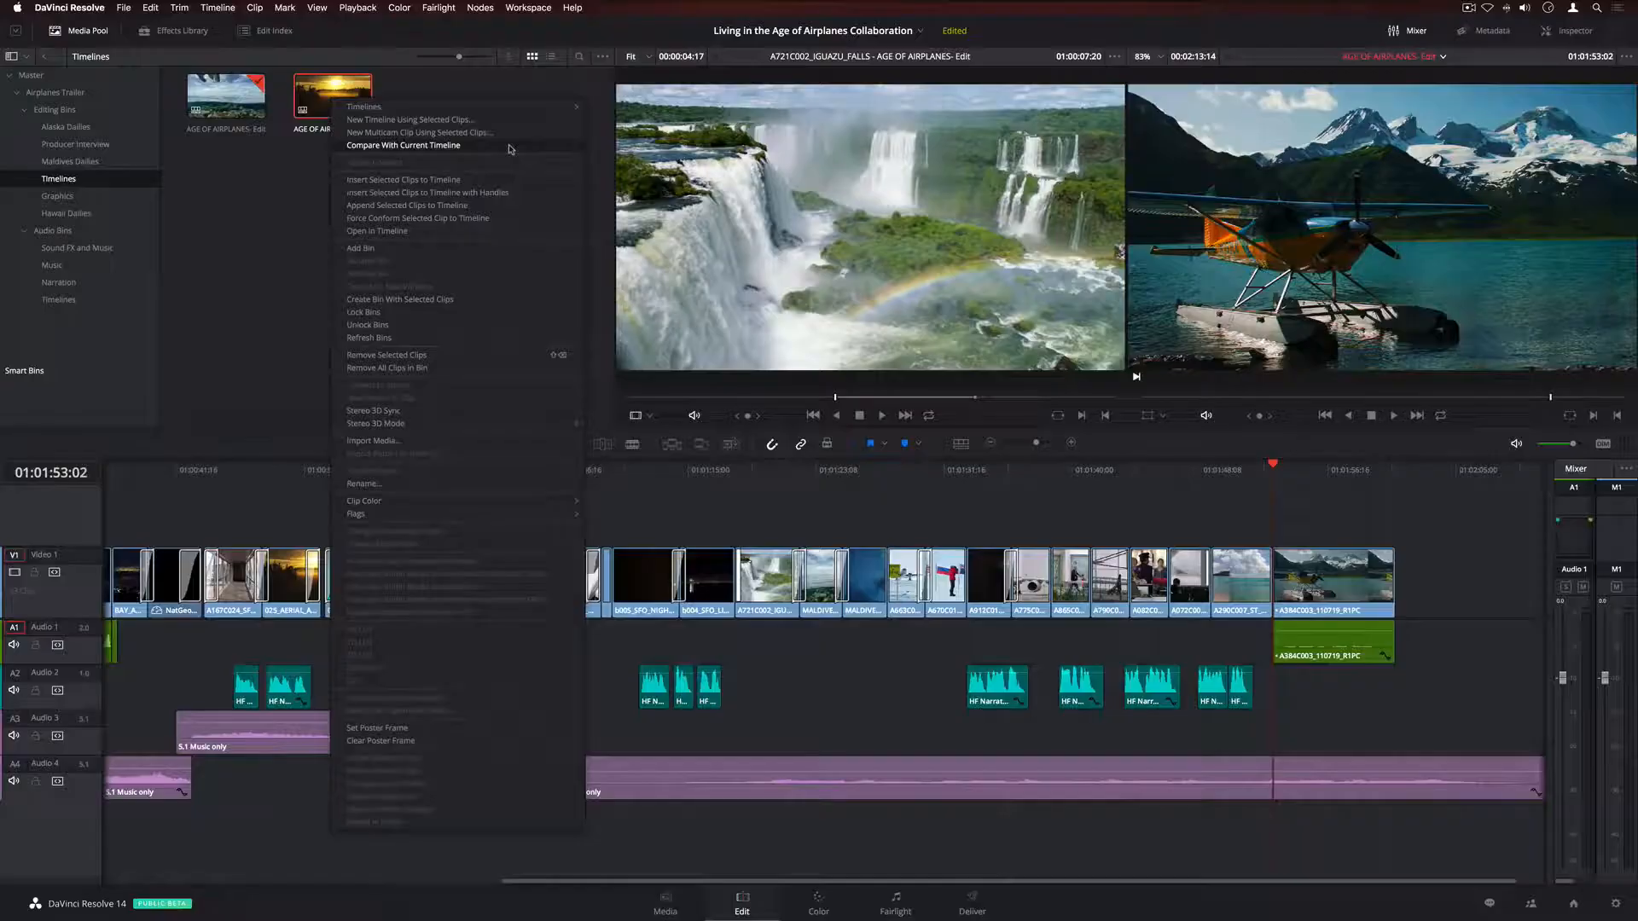
left_click(510, 149)
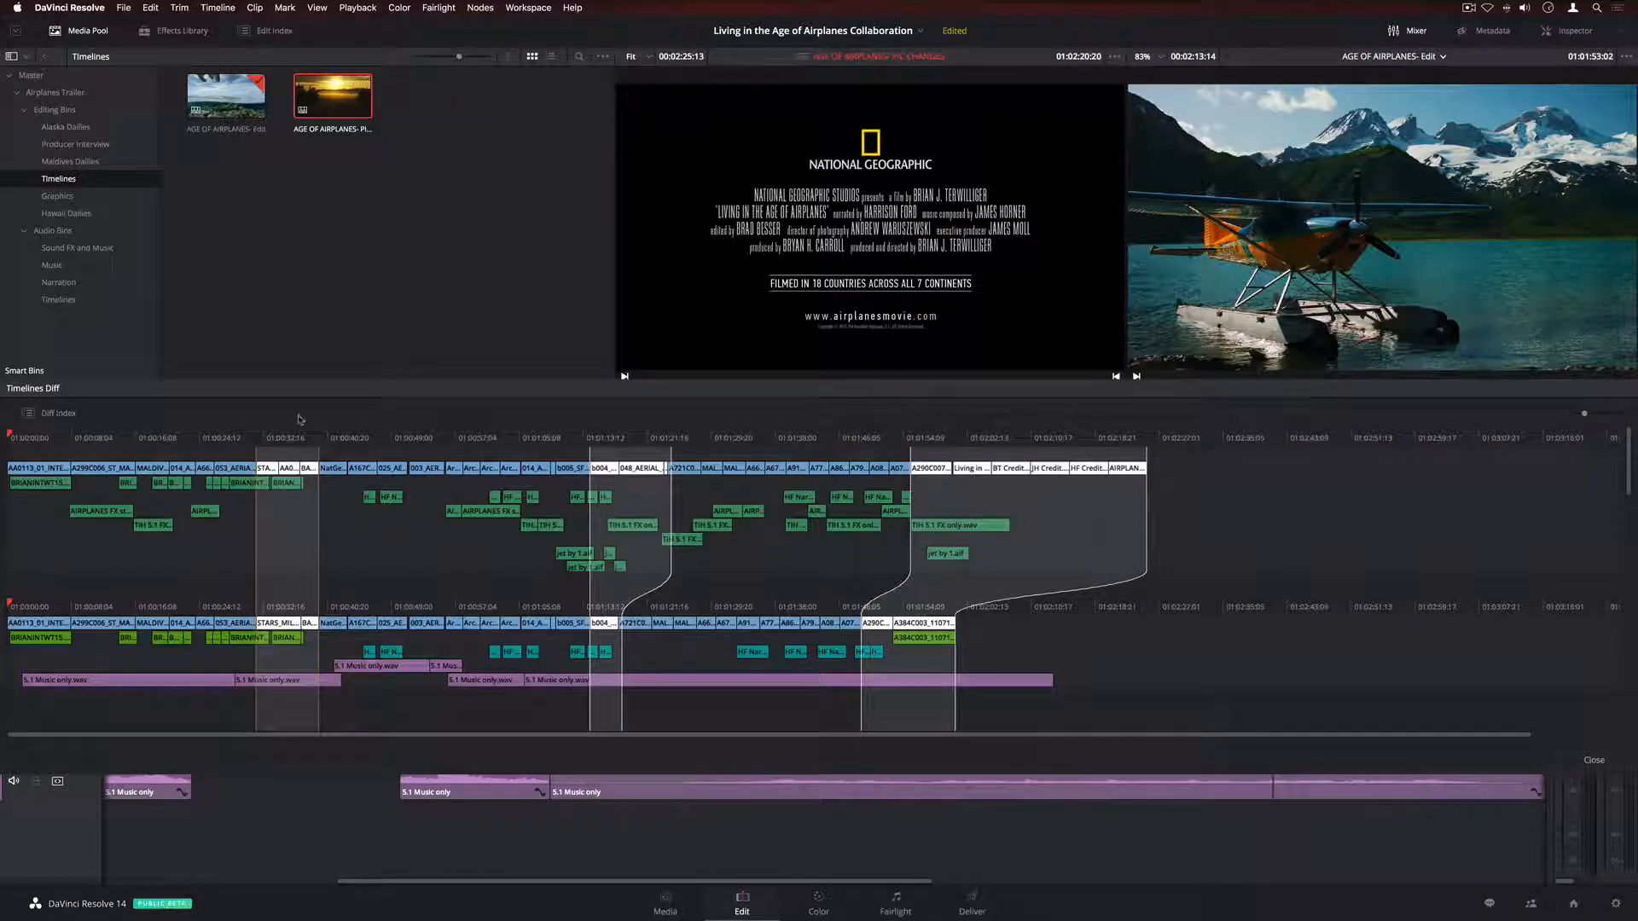
- Review the last changed section with the playheads of both compared timelines and merge that change into the current timeline
left_click(973, 431)
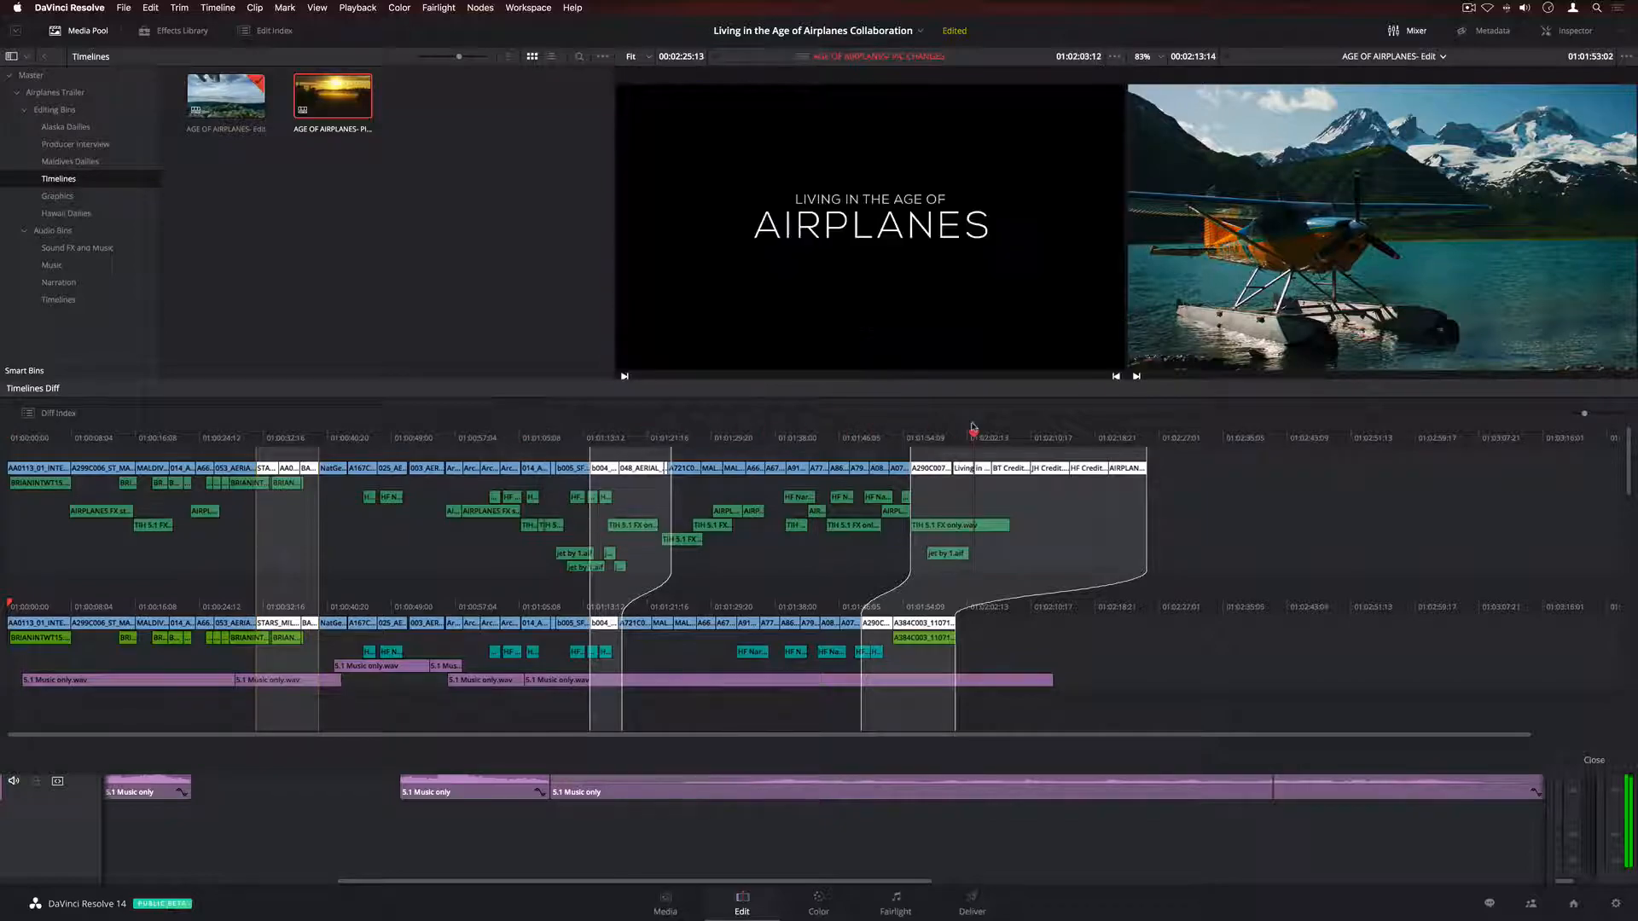
left_click_drag(489, 610, 939, 648)
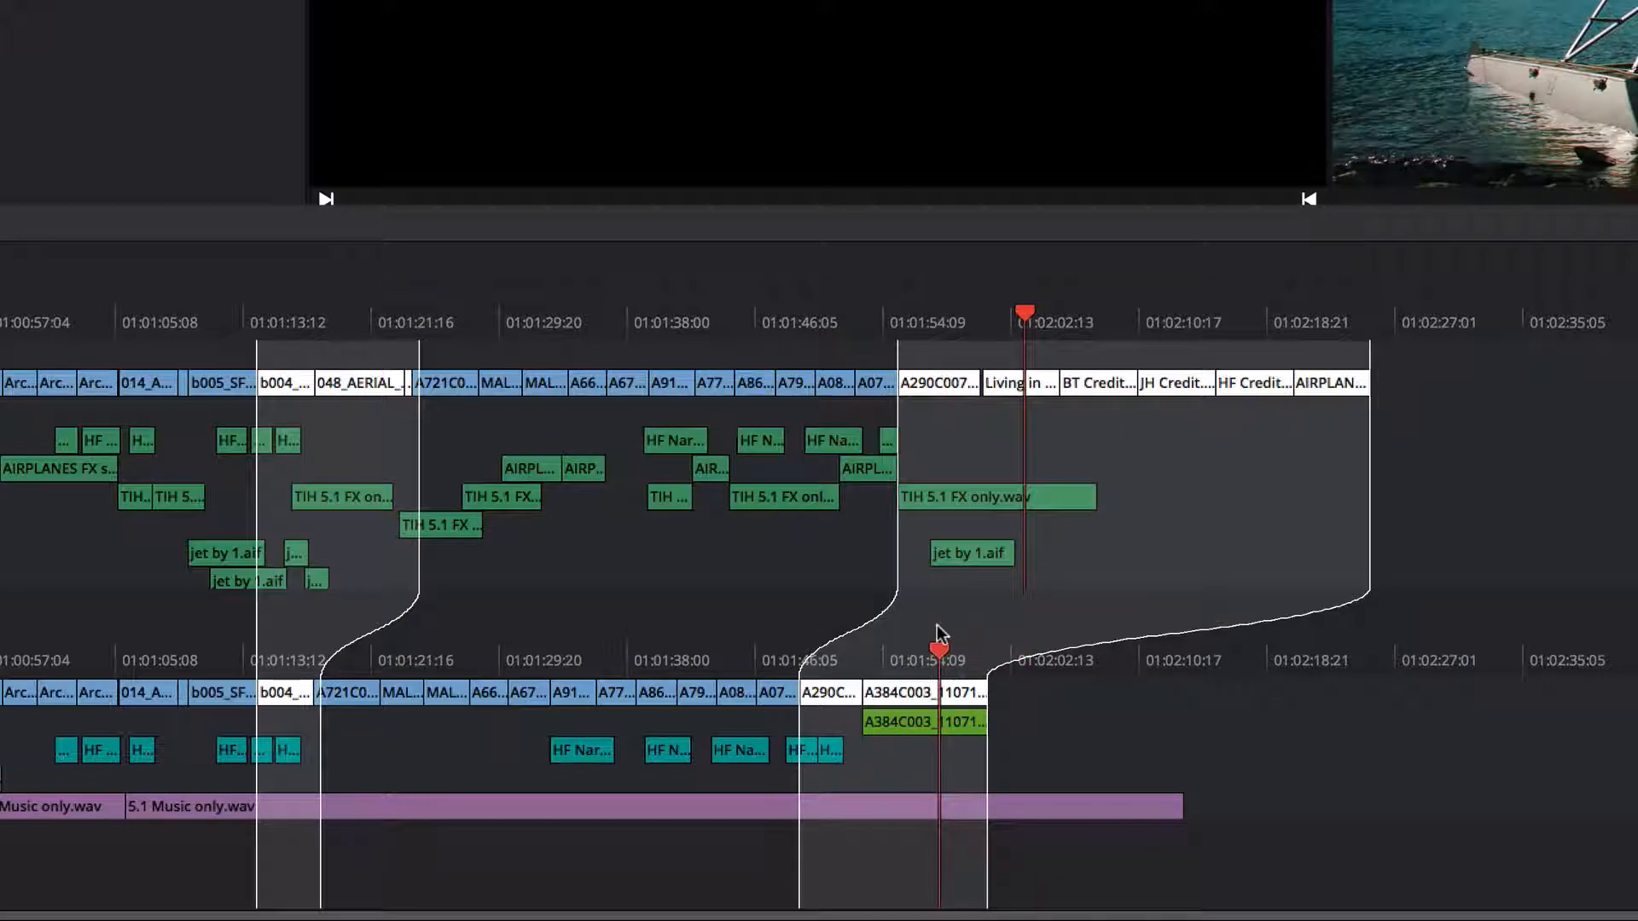
right_click(1130, 490)
left_click(1314, 510)
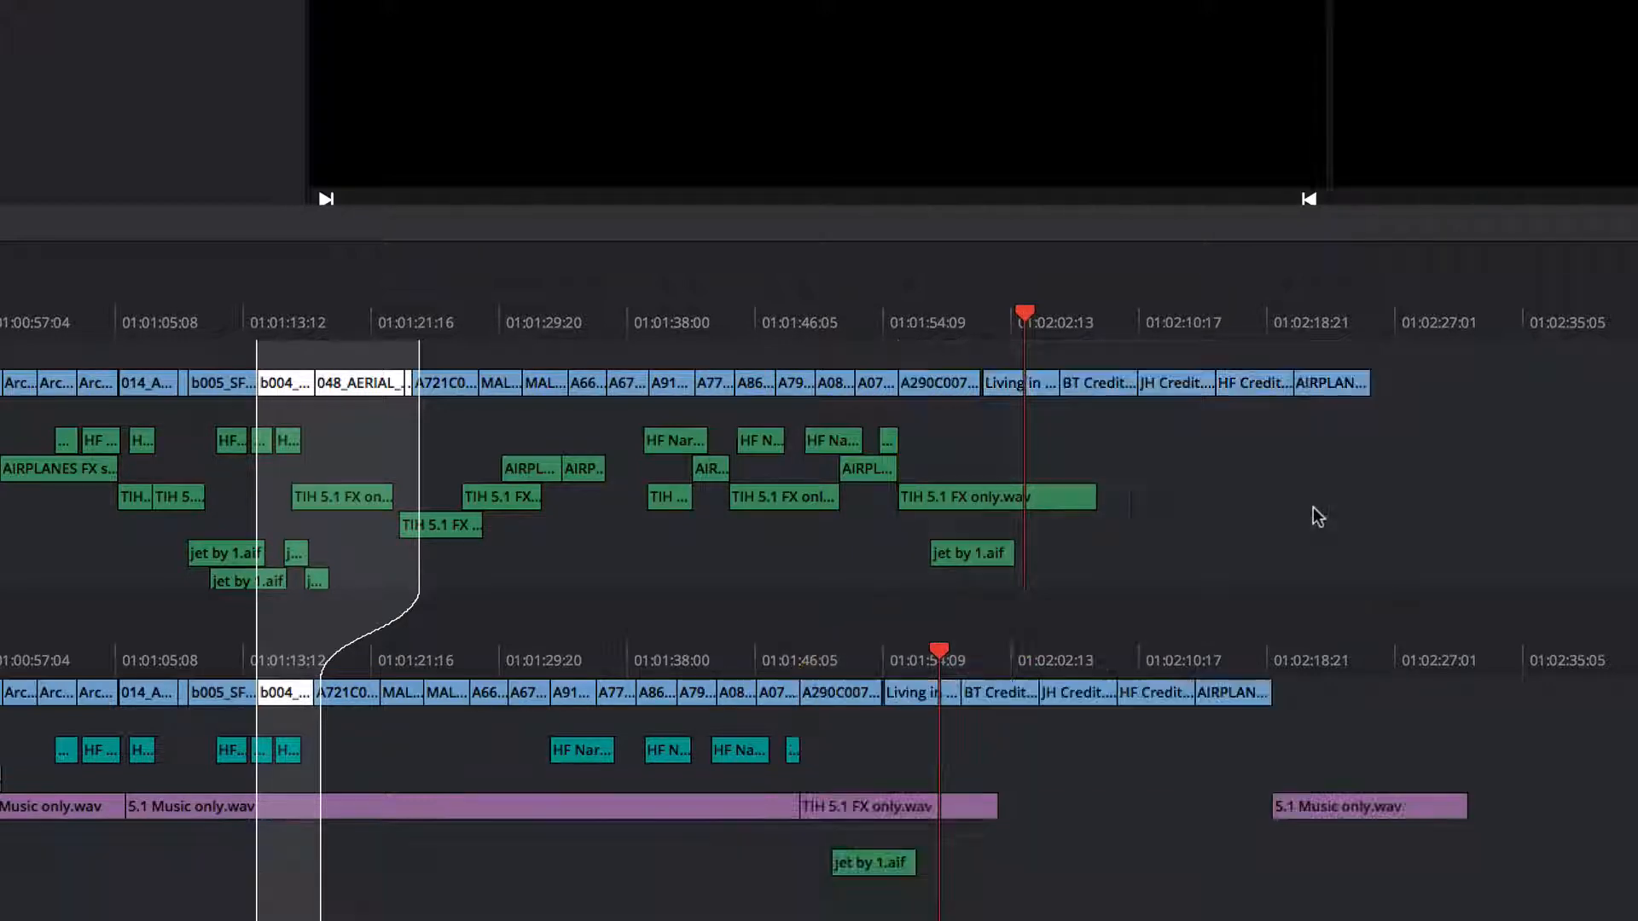